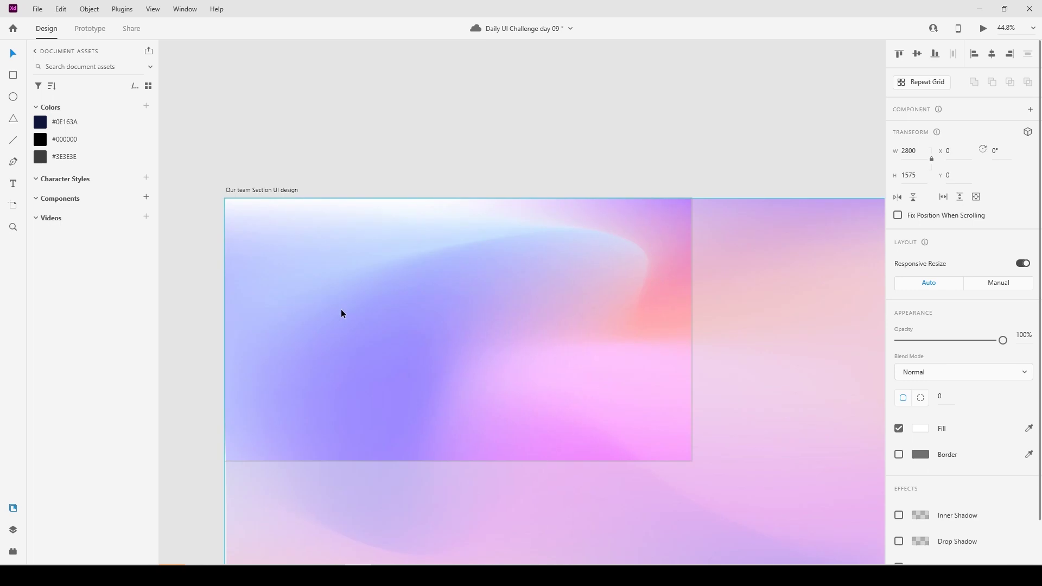
# Scale the gradient image down to 1920 × 1080 so it fills the whole artboard.
pyautogui.scroll(-5, 588, 430)
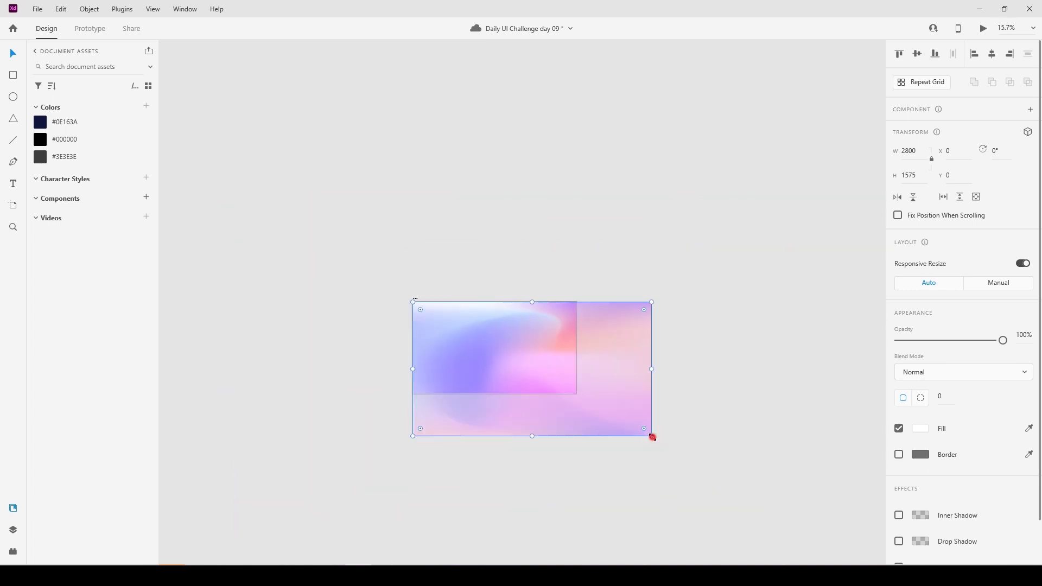
pyautogui.moveTo(651, 435); pyautogui.dragTo(580, 396)
pyautogui.scroll(5, 528, 366)
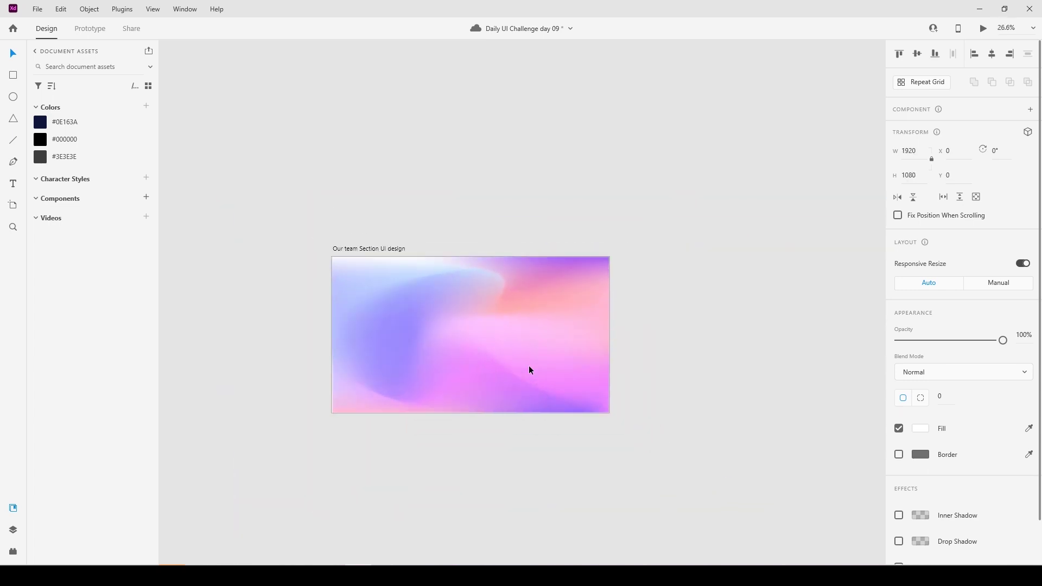
pyautogui.click(377, 171)
pyautogui.moveTo(340, 209); pyautogui.dragTo(379, 202)
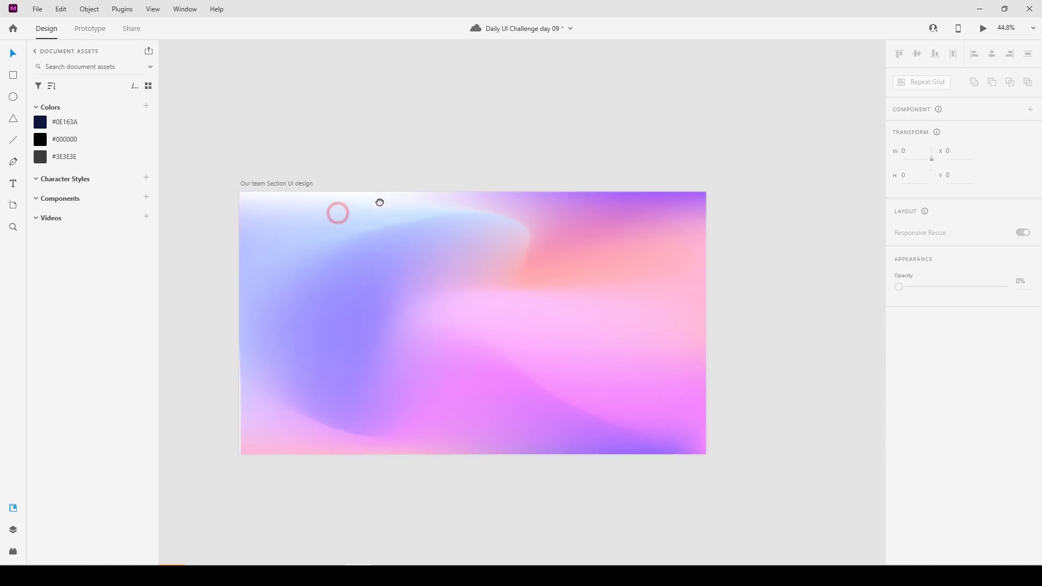
pyautogui.click(400, 314)
pyautogui.click(393, 135)
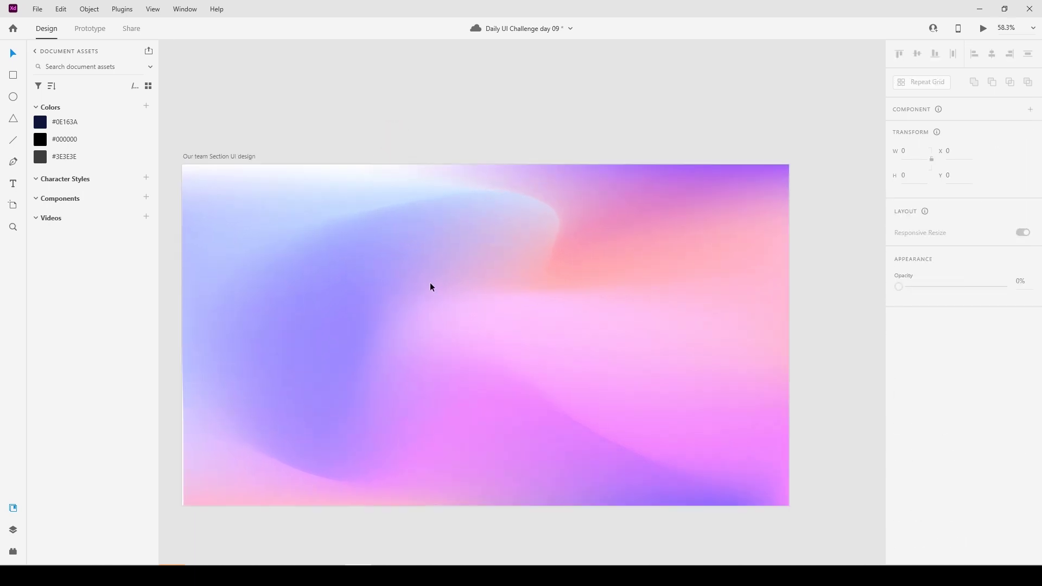
pyautogui.scroll(1, 440, 317)
pyautogui.click(13, 76)
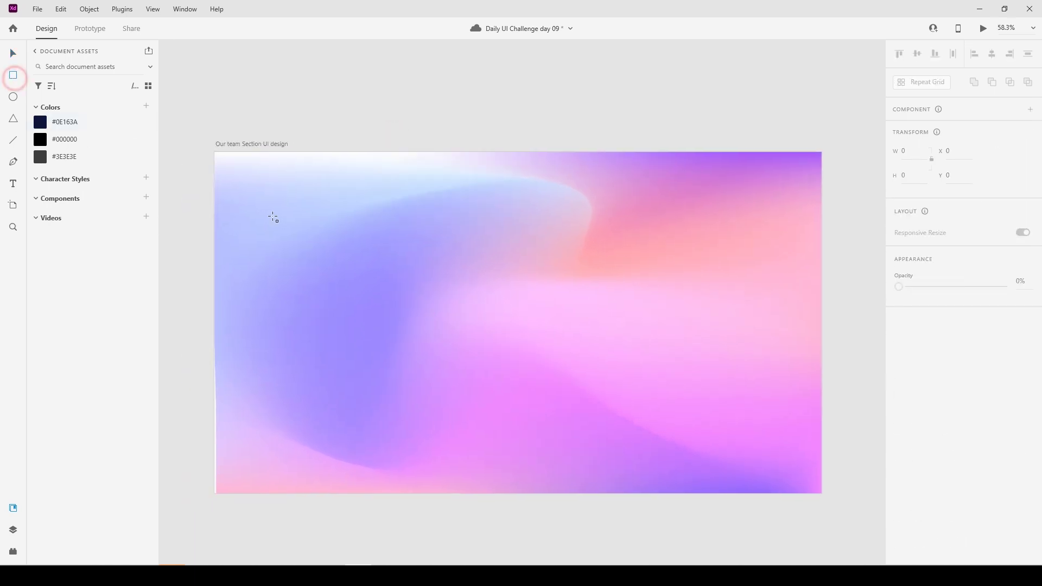
# Draw a white rectangle on the left of the artboard and size it 449 × 688.
pyautogui.moveTo(325, 219)
pyautogui.mouseDown()
pyautogui.moveTo(424, 346)
pyautogui.moveTo(433, 380)
pyautogui.moveTo(454, 378)
pyautogui.mouseUp()
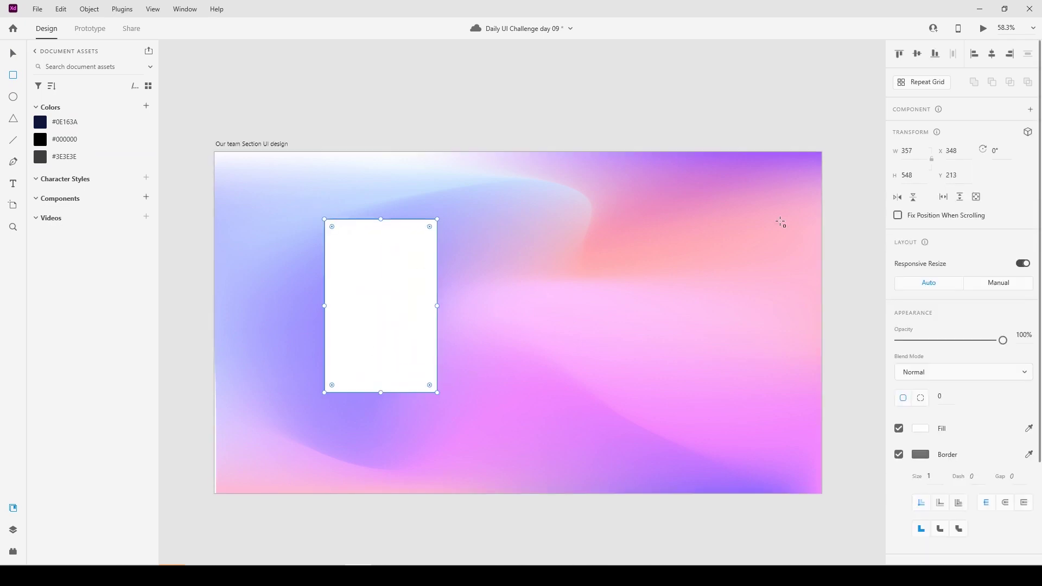
pyautogui.click(915, 150)
pyautogui.write('449')
pyautogui.press('Tab')
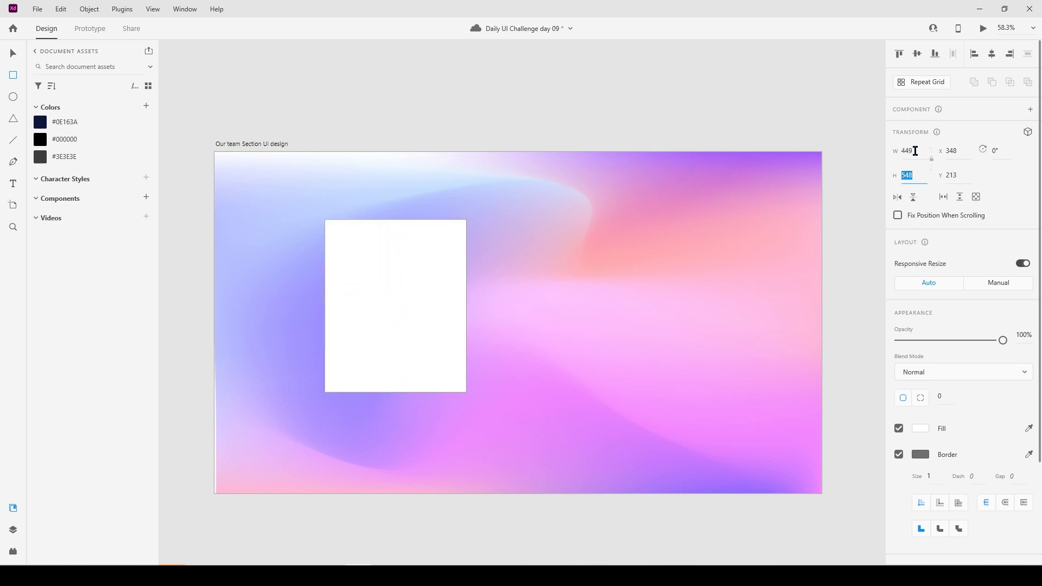
pyautogui.write('688')
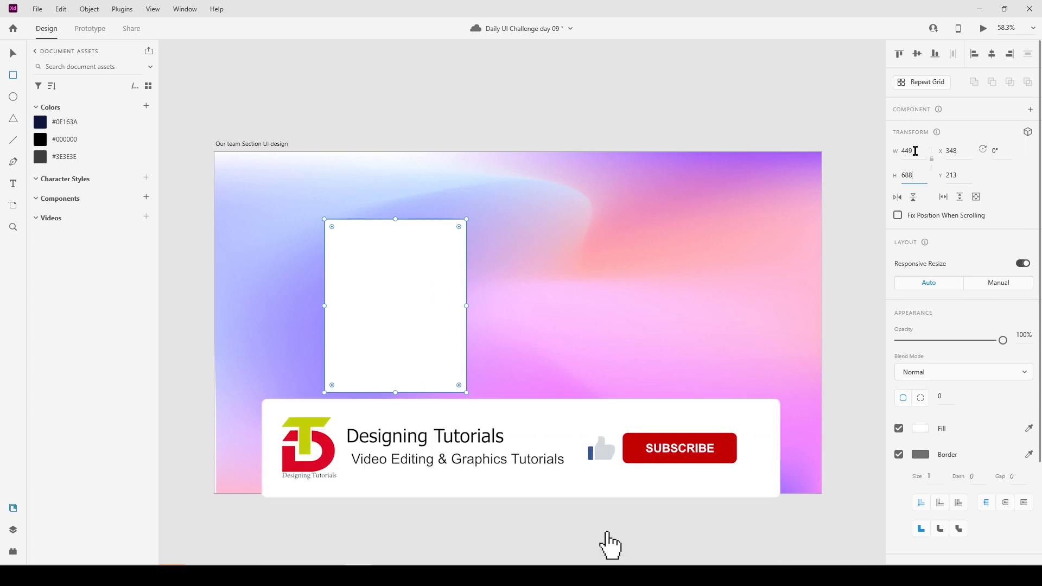
pyautogui.press('Return')
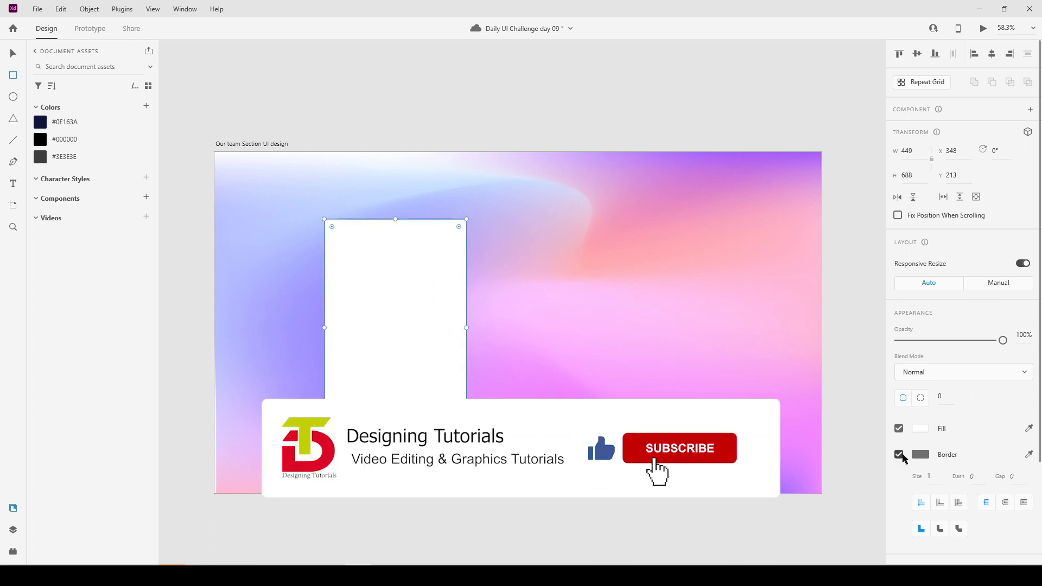
# Give the rectangle a 4 px #FFFFFF border at 4% opacity.
pyautogui.click(929, 477)
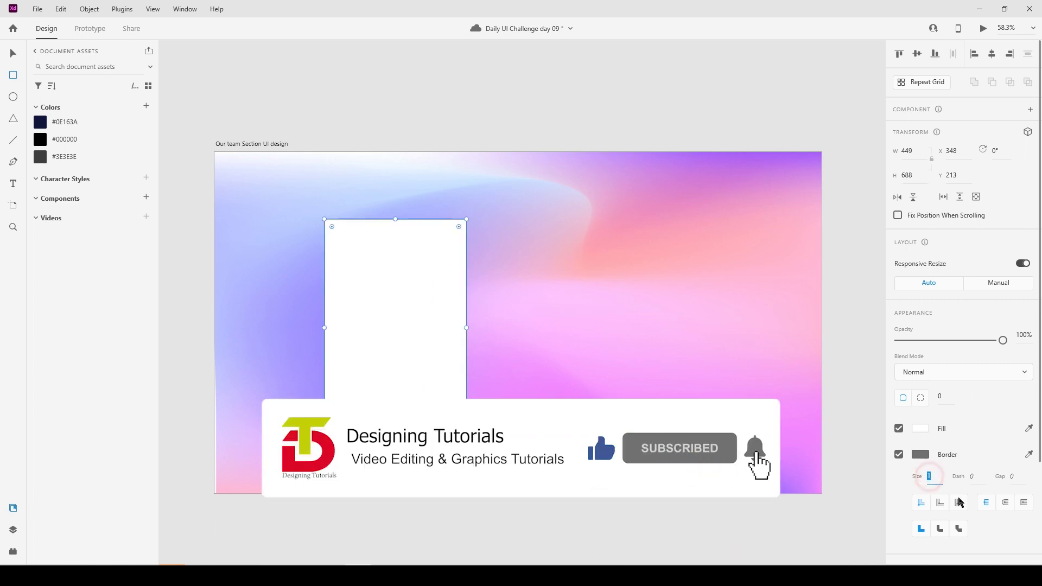
pyautogui.write('4')
pyautogui.click(920, 454)
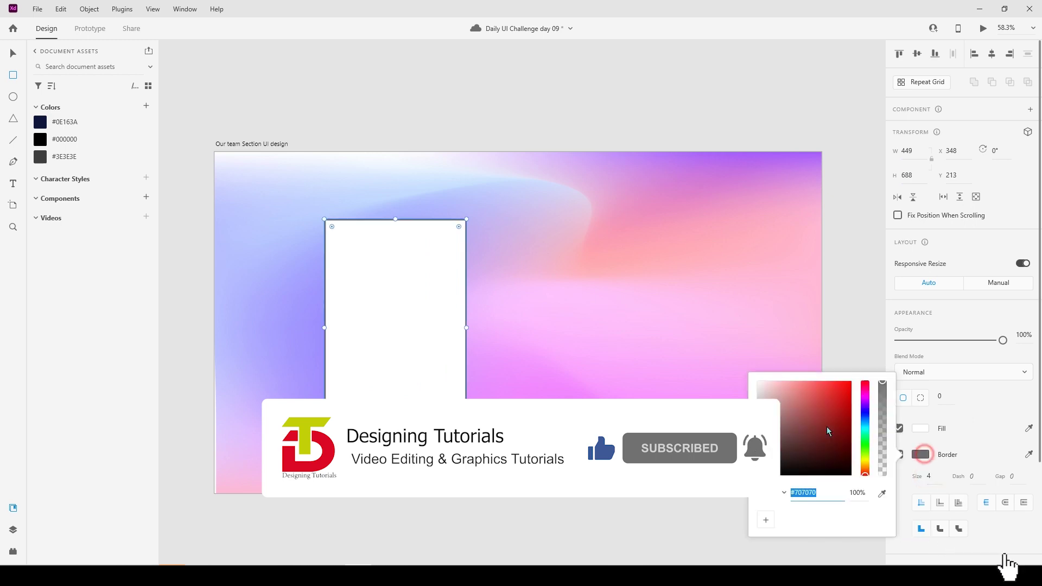
pyautogui.write('ffffff')
pyautogui.click(867, 494)
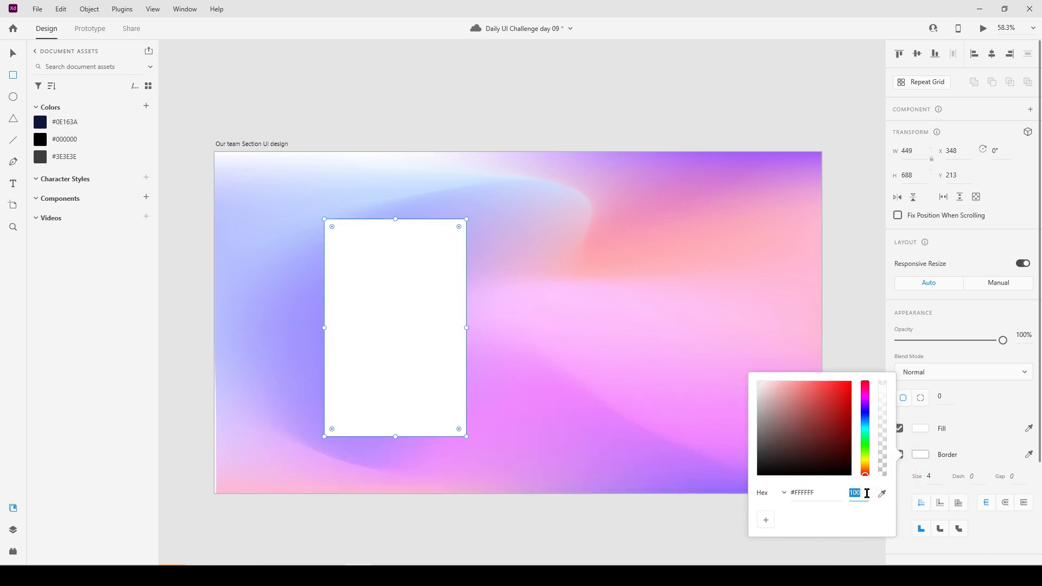
pyautogui.write('4')
pyautogui.press('Return')
pyautogui.click(1011, 426)
# Set the rectangle's fill to 30% opacity and its corner radius to 30.
pyautogui.click(921, 428)
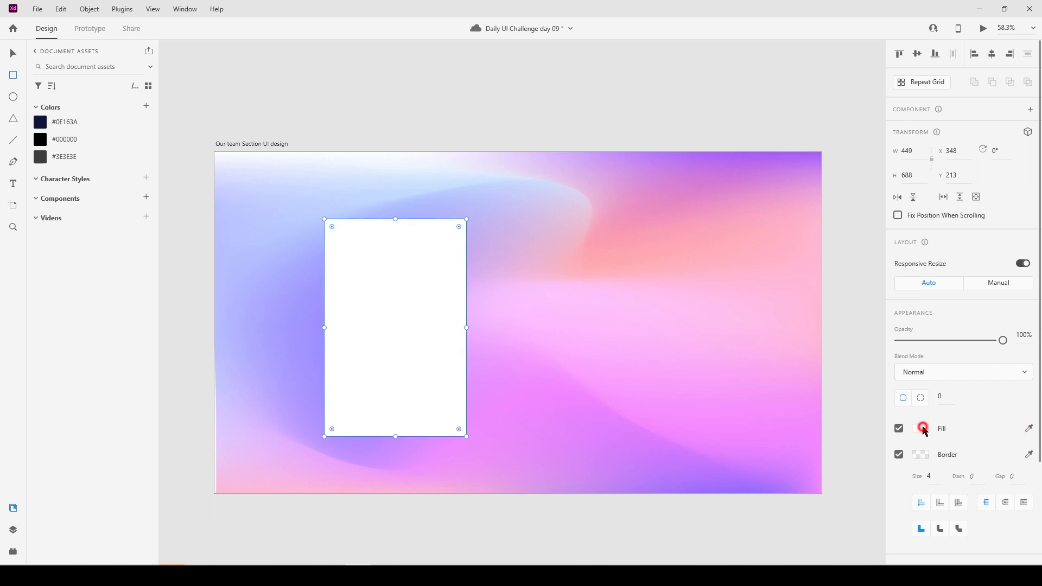
pyautogui.click(855, 475)
pyautogui.write('30')
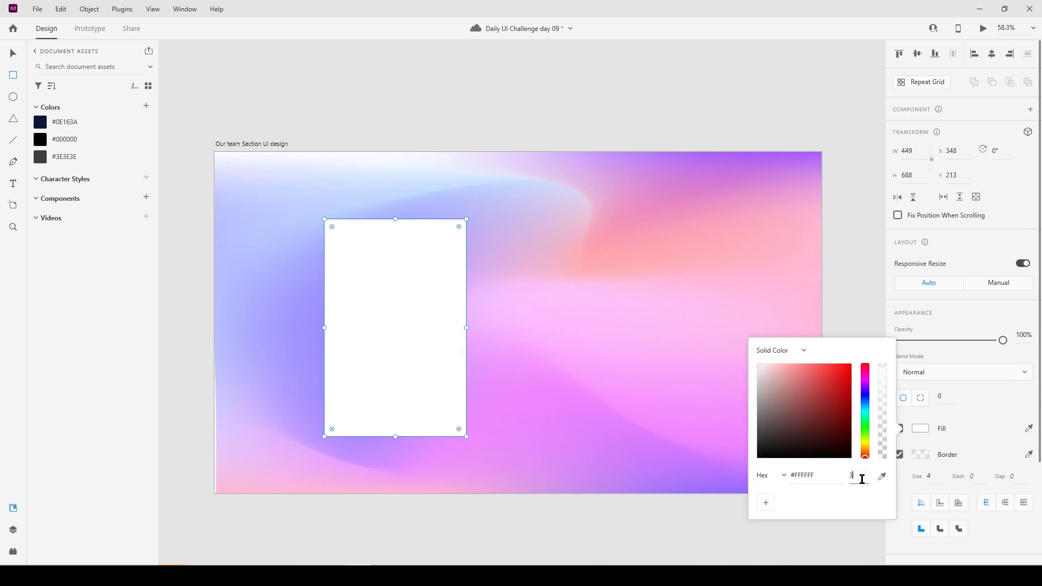
pyautogui.press('Return')
pyautogui.click(990, 413)
pyautogui.click(944, 396)
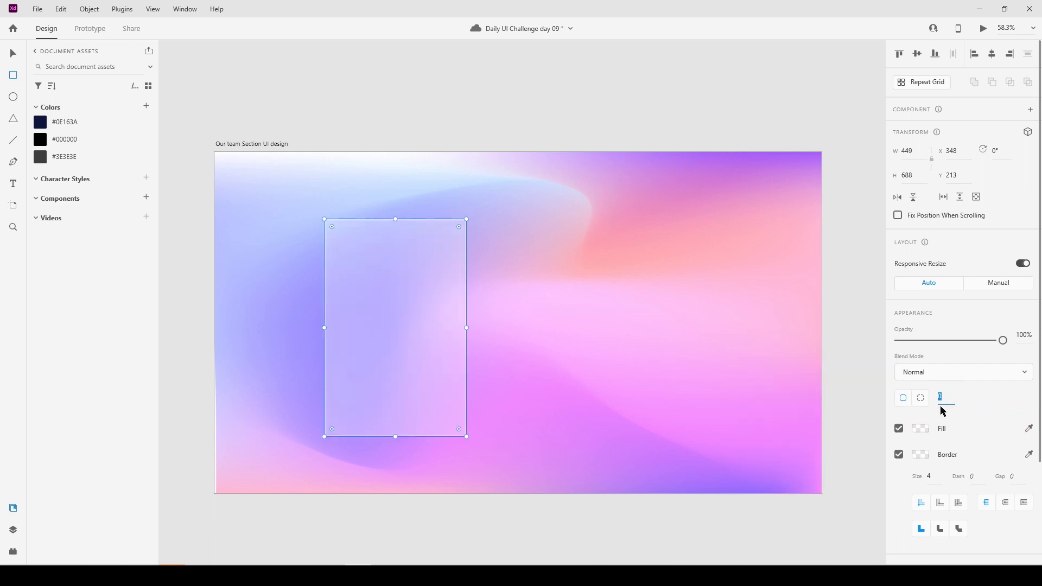
pyautogui.write('30')
pyautogui.press('Return')
# Shift the card slightly left and up to about X 293, Y 206.
pyautogui.click(13, 53)
pyautogui.moveTo(408, 333); pyautogui.dragTo(392, 332)
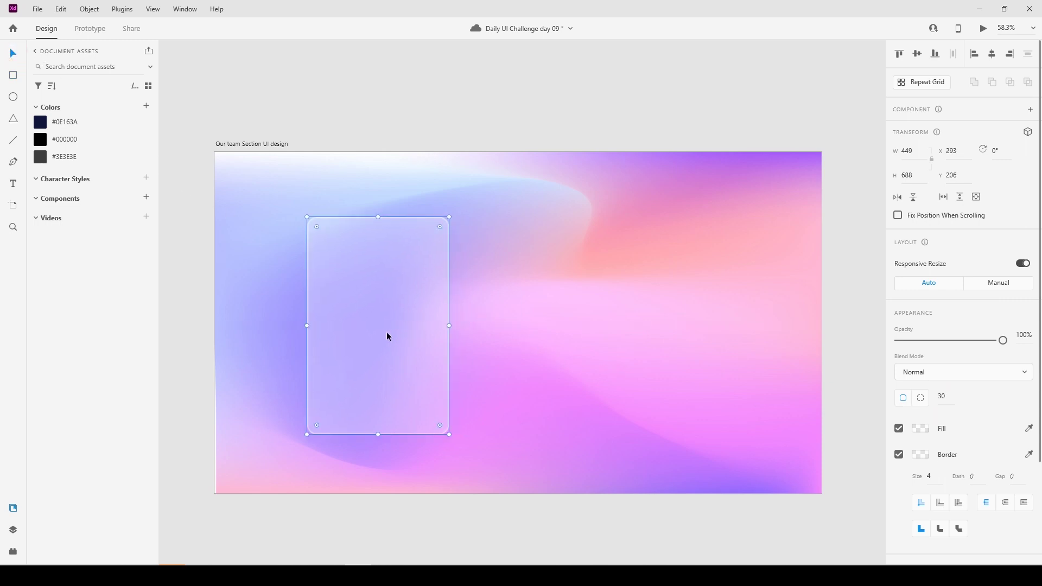
pyautogui.click(430, 86)
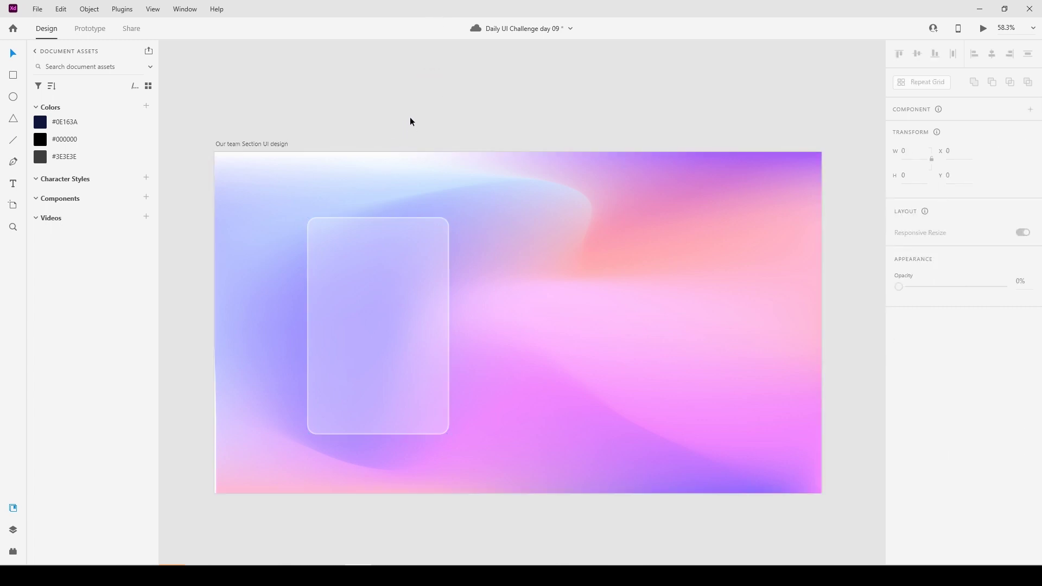
# Draw a 150 × 150 circle near the top of the card.
pyautogui.click(13, 97)
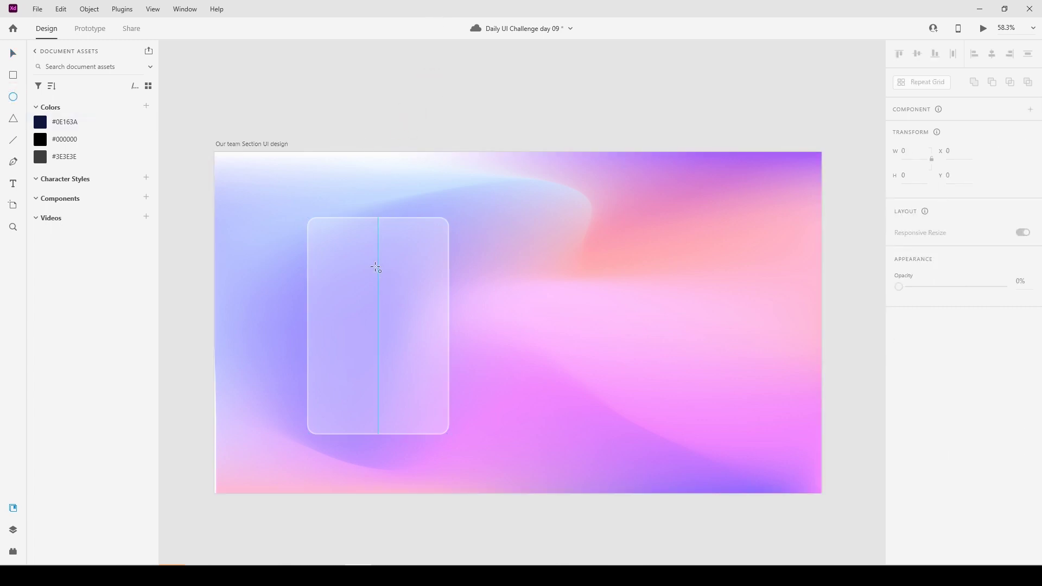
pyautogui.moveTo(377, 267); pyautogui.dragTo(401, 290)
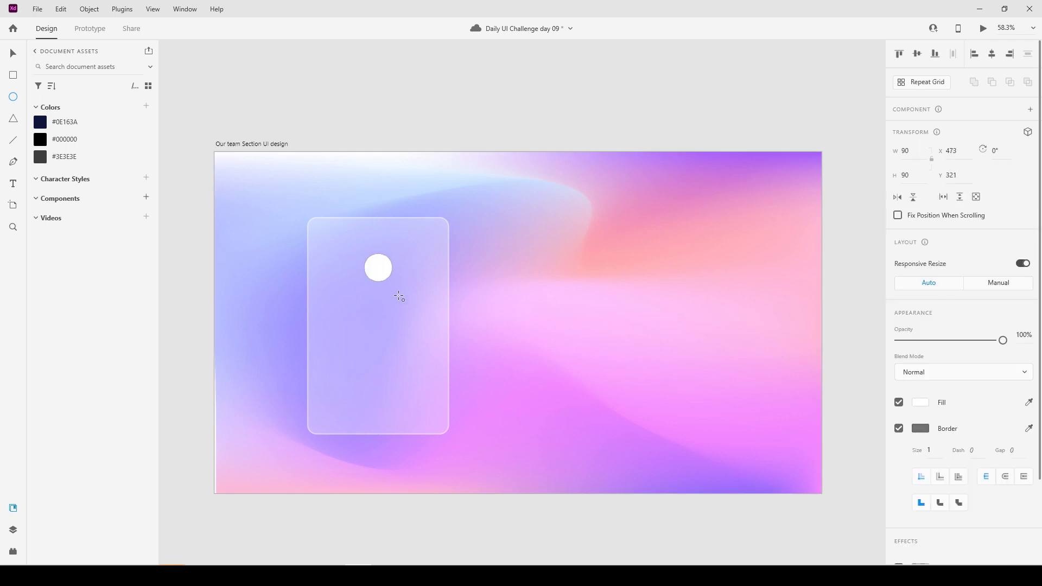
pyautogui.click(919, 151)
pyautogui.write('150')
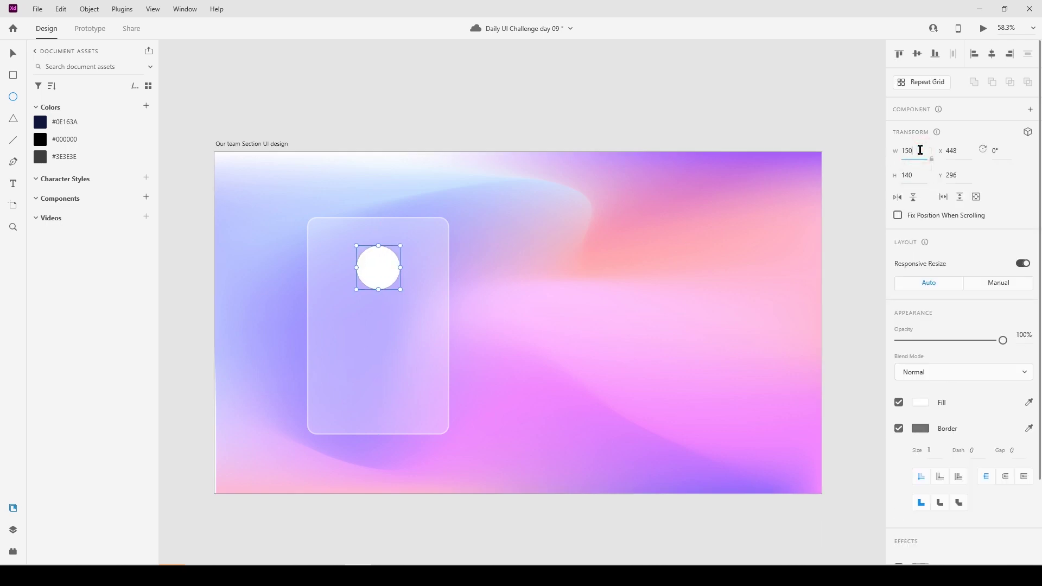
pyautogui.click(914, 174)
pyautogui.write('150')
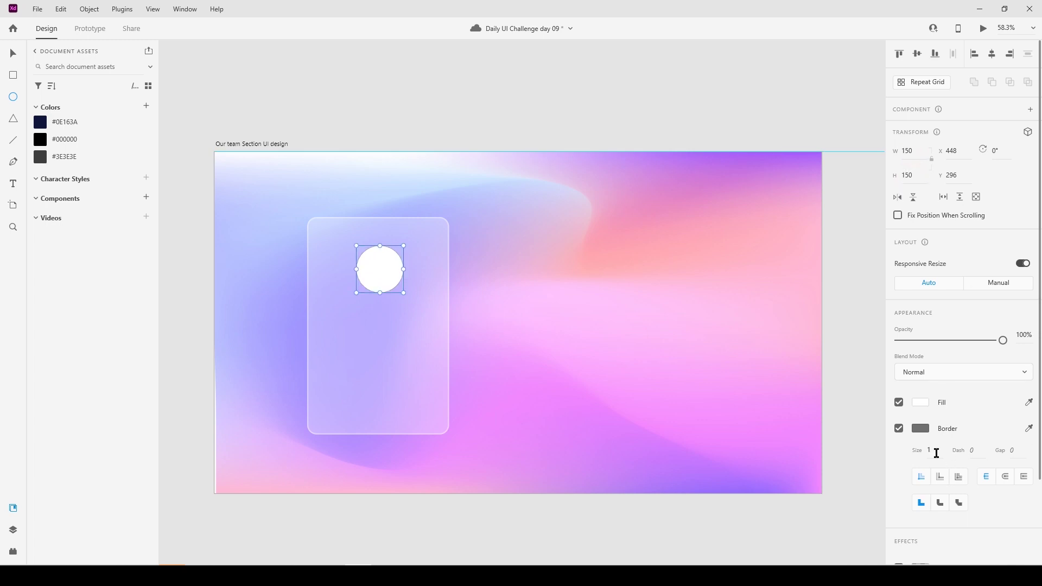
# Give the avatar circle a thick 9 px grey border.
pyautogui.click(932, 451)
pyautogui.write('9')
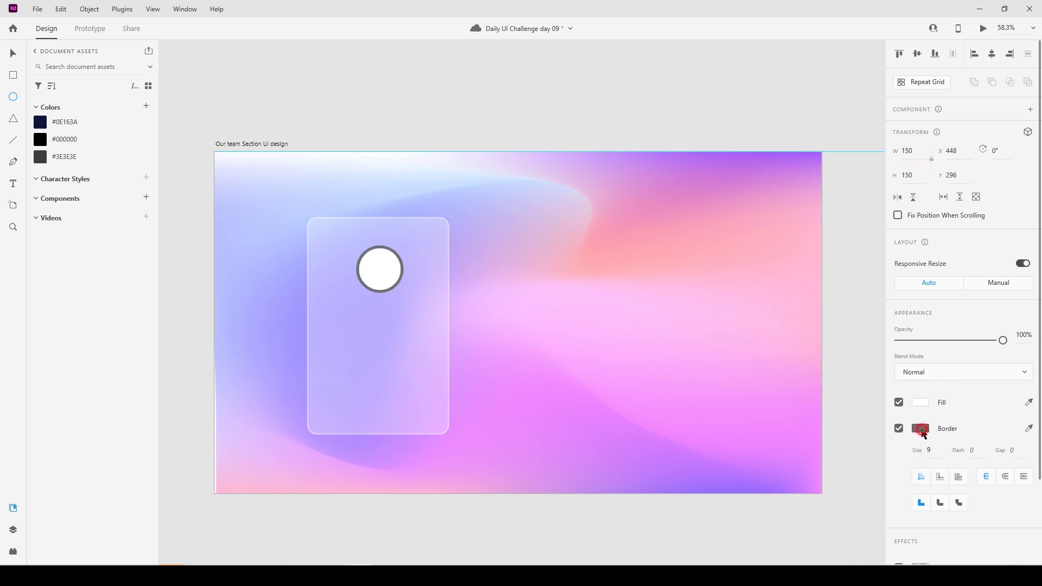
pyautogui.click(920, 428)
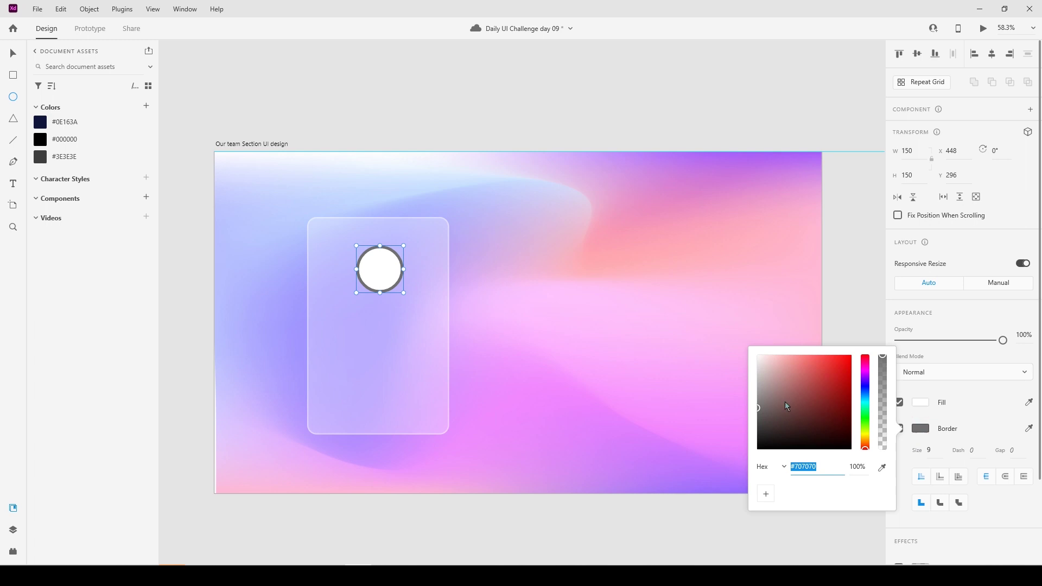
pyautogui.click(11, 54)
pyautogui.click(409, 114)
pyautogui.click(380, 277)
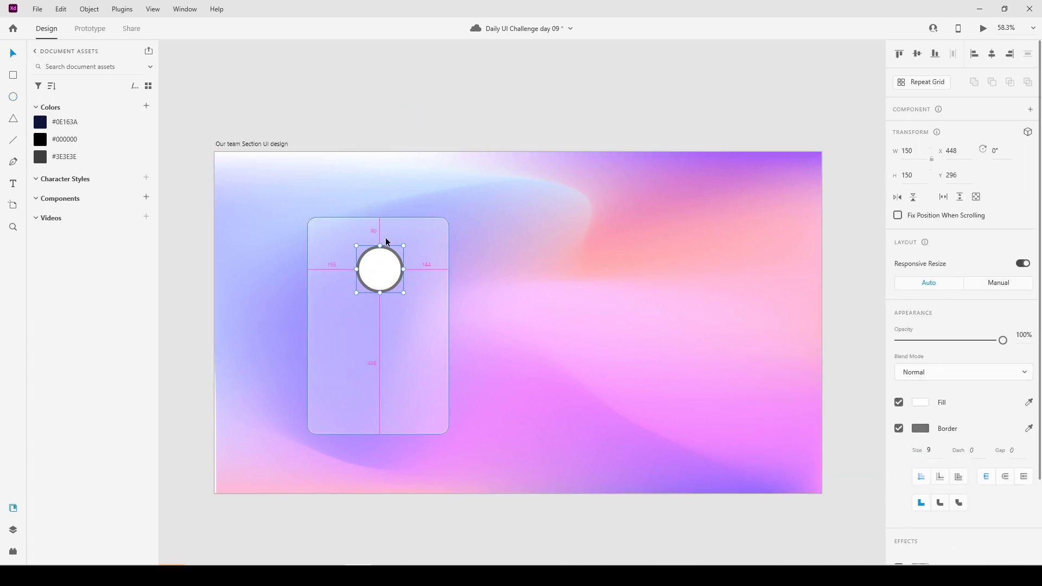
pyautogui.click(442, 124)
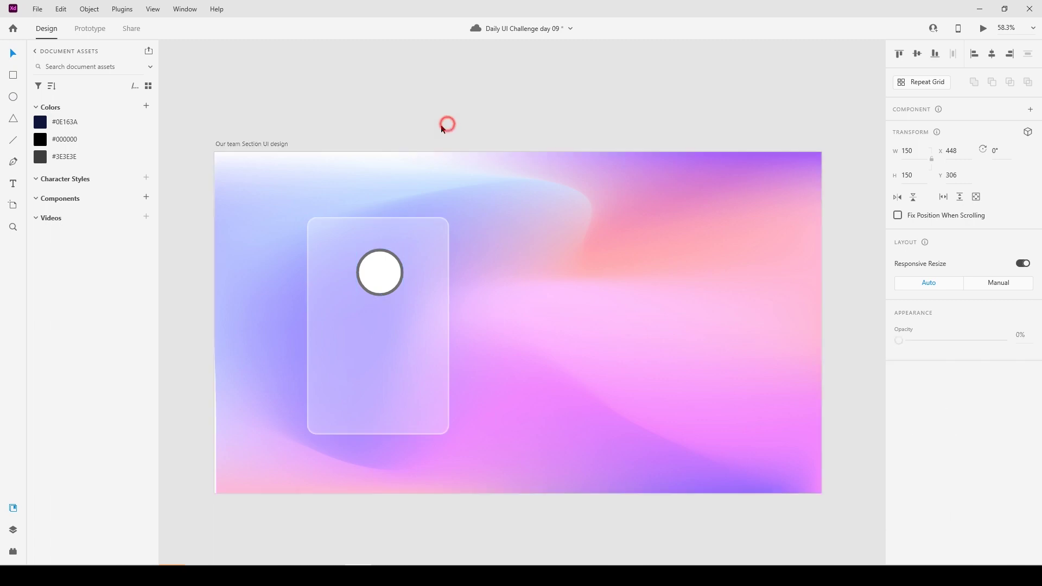
# Type the team member's name in a text box below the avatar.
pyautogui.click(13, 183)
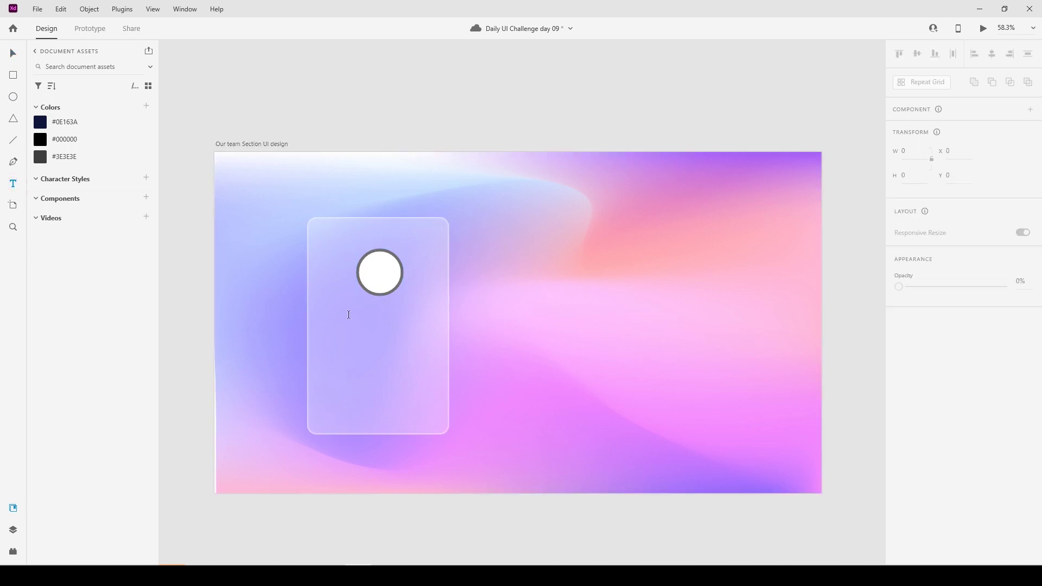
pyautogui.click(349, 315)
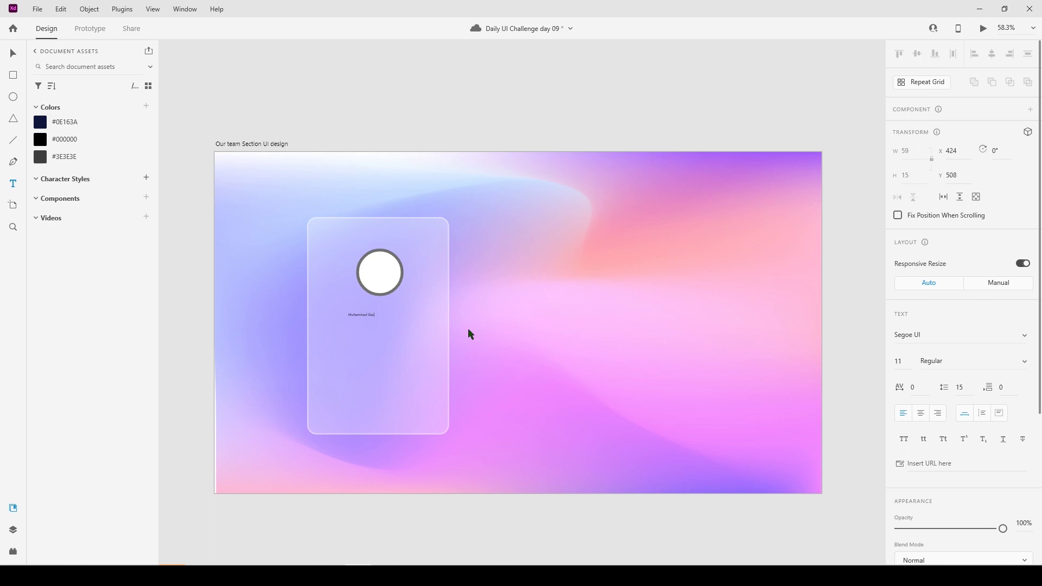
pyautogui.click(469, 330)
# Style the name in Poppins Bold at size 28 and centre it under the avatar.
pyautogui.click(958, 330)
pyautogui.write('Po')
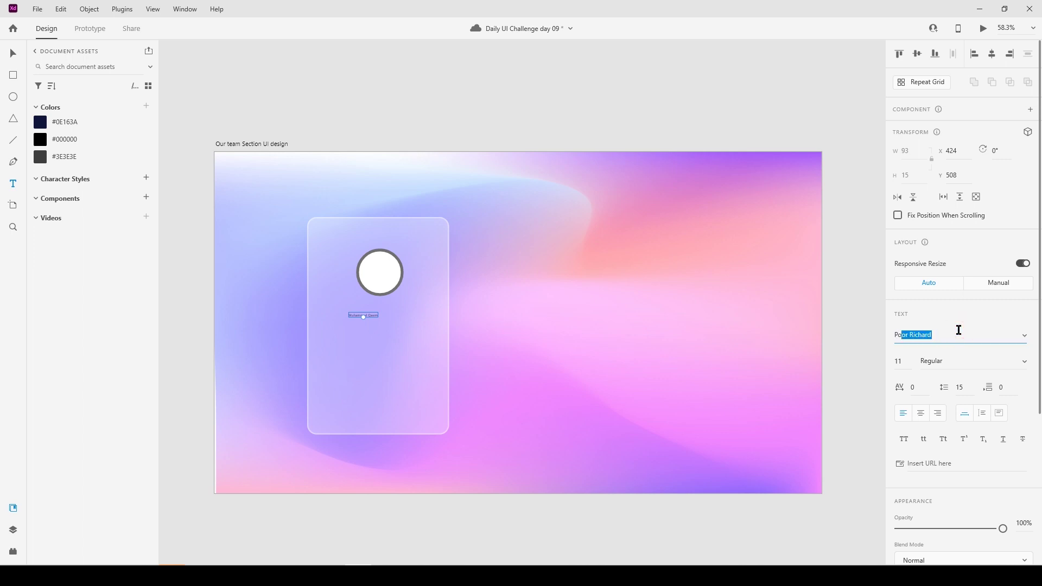
pyautogui.write('p')
pyautogui.press('Return')
pyautogui.click(905, 361)
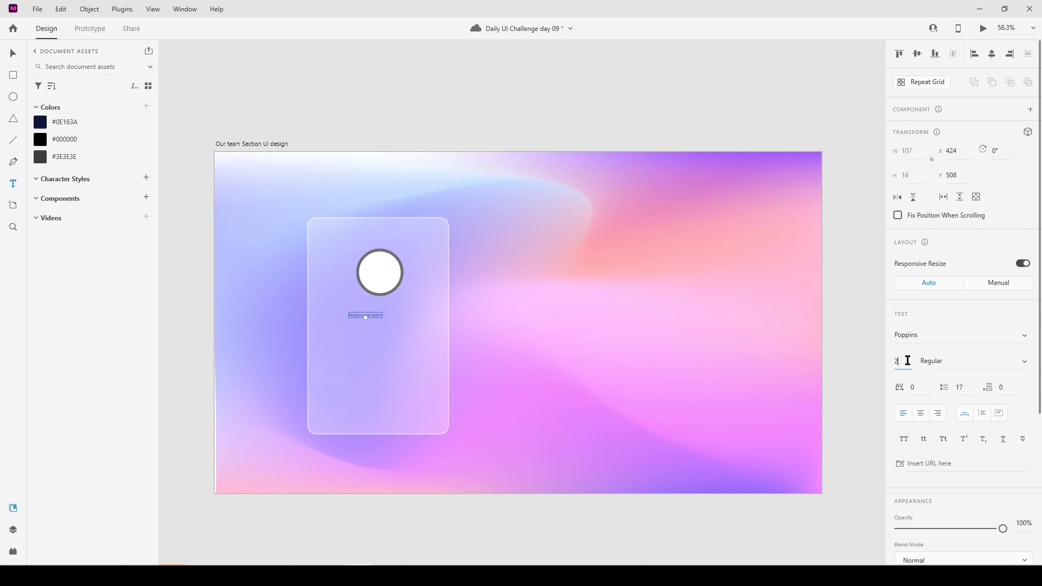
pyautogui.write('28')
pyautogui.click(1023, 361)
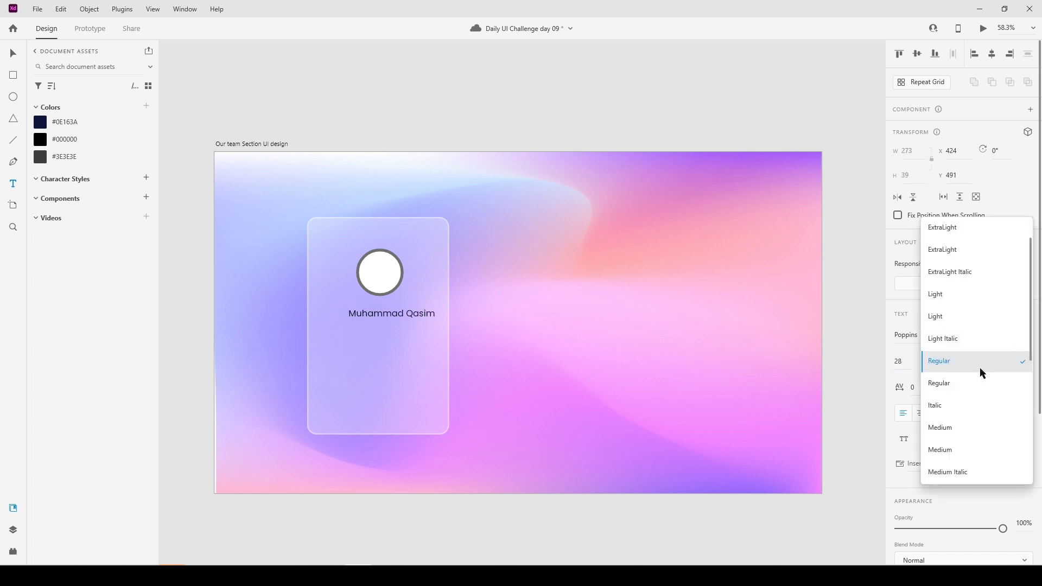
pyautogui.scroll(-3, 955, 451)
pyautogui.click(955, 407)
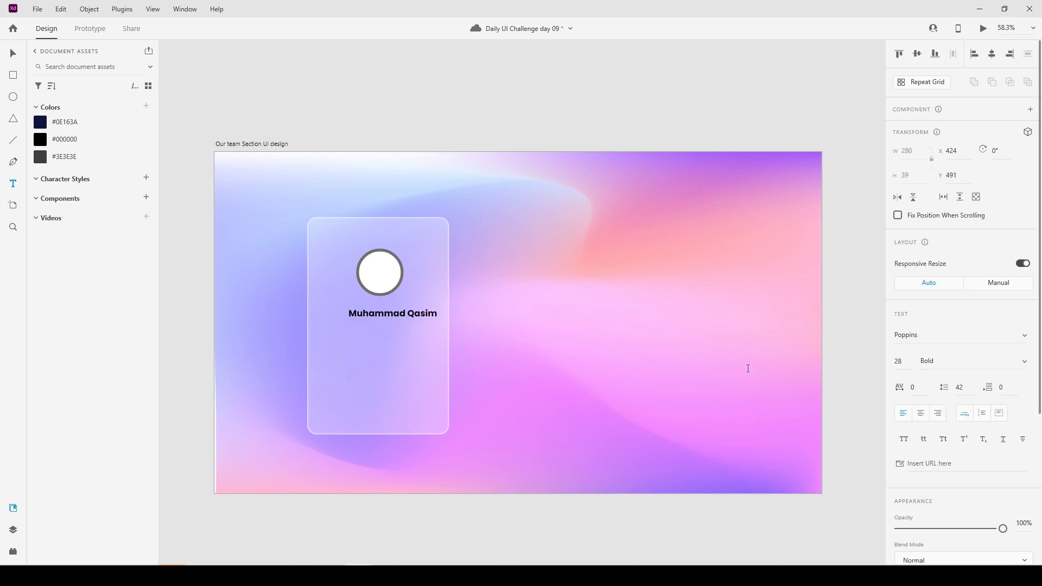
pyautogui.click(13, 52)
pyautogui.moveTo(384, 312); pyautogui.dragTo(372, 311)
# Colour the name with the saved black swatch and nudge it lower on the card.
pyautogui.click(99, 138)
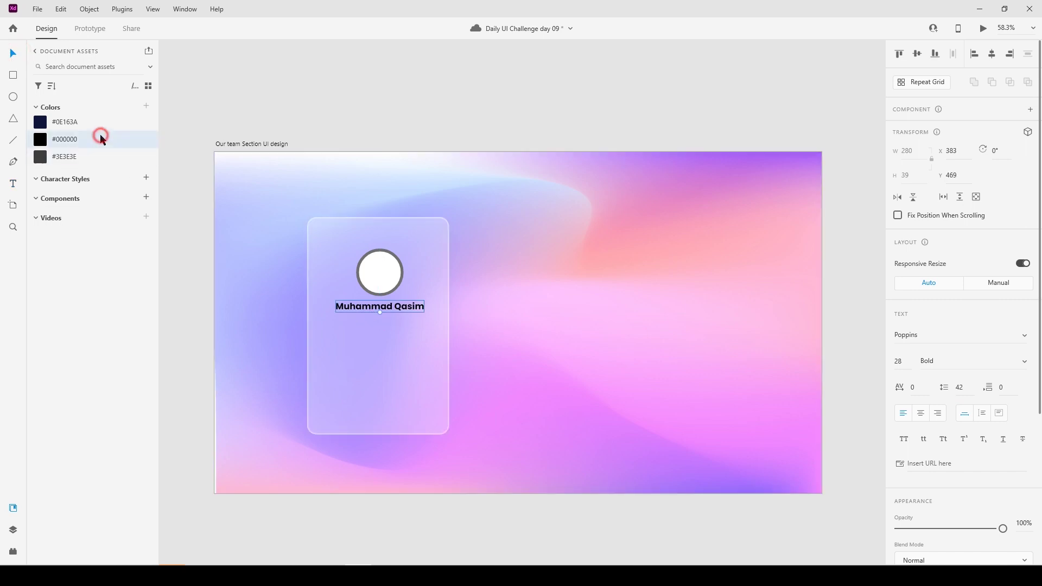
pyautogui.click(419, 107)
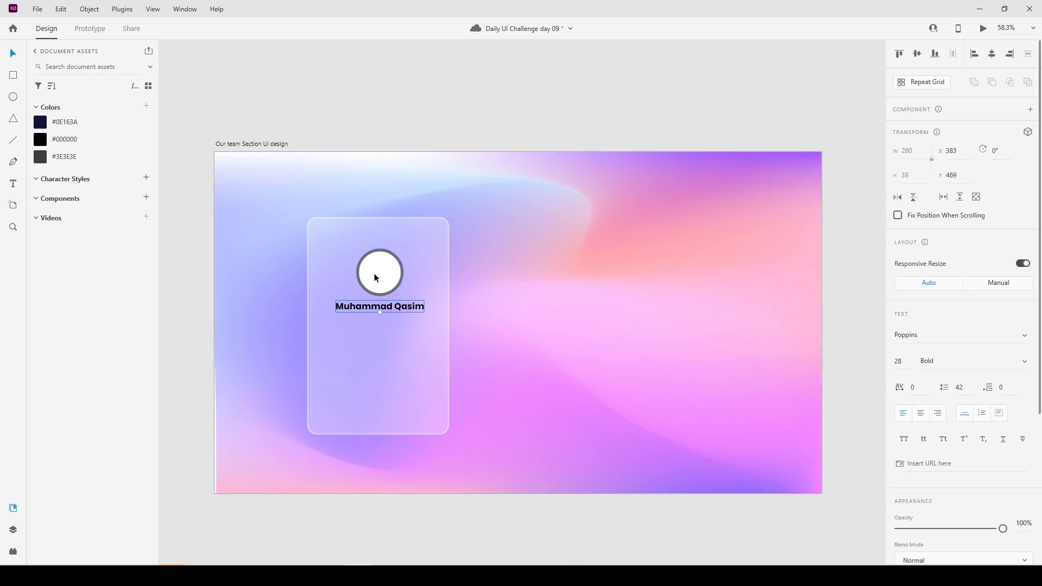
pyautogui.hotkey('shift', 'Down')
pyautogui.hotkey('shift', 'Down')
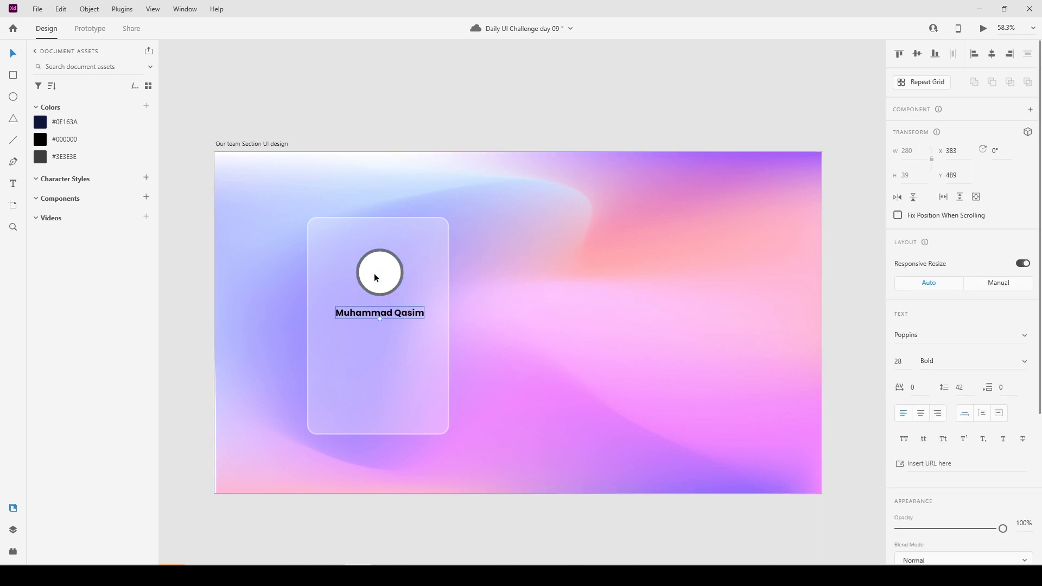
pyautogui.press('Down')
pyautogui.press('Down')
pyautogui.press('Down')
pyautogui.press('Down')
pyautogui.press('Down')
pyautogui.press('Down')
pyautogui.press('Down')
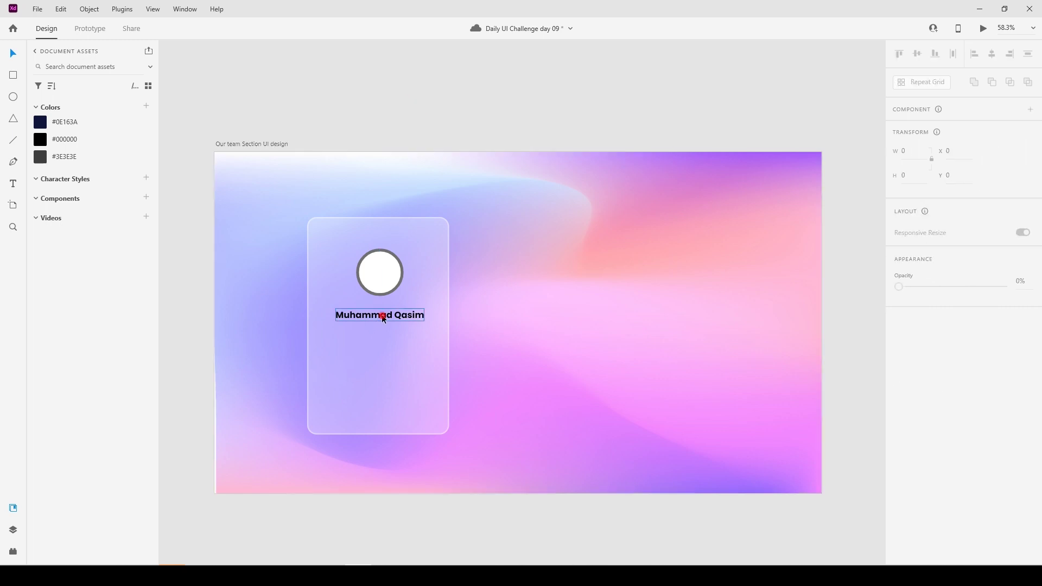
# Place a copy of the name just below it, restyled to 22 pt SemiBold.
pyautogui.moveTo(382, 314); pyautogui.dragTo(384, 338)
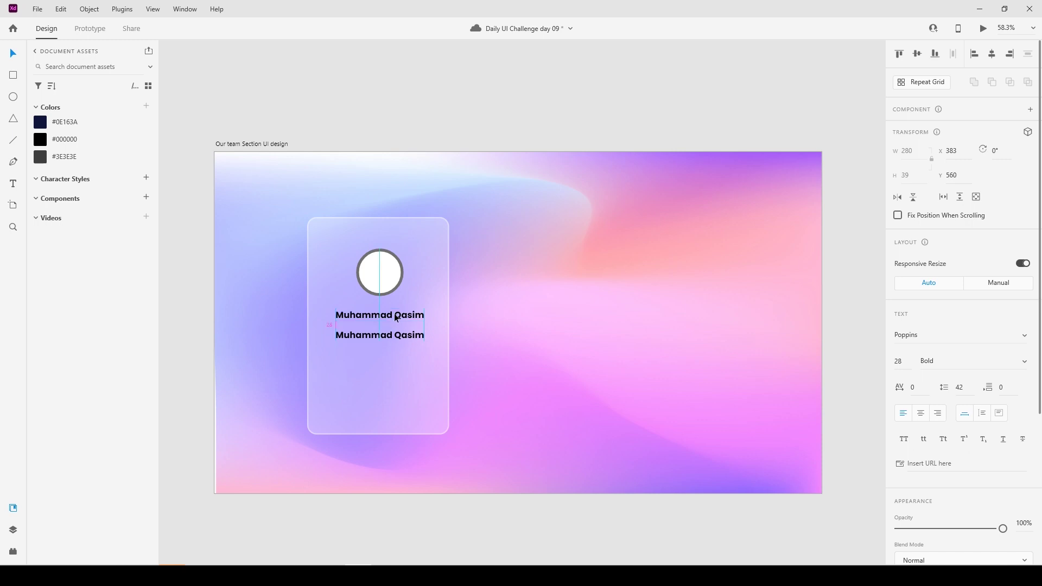
pyautogui.moveTo(388, 335); pyautogui.dragTo(387, 338)
pyautogui.click(901, 361)
pyautogui.write('22')
pyautogui.press('Return')
pyautogui.click(1024, 364)
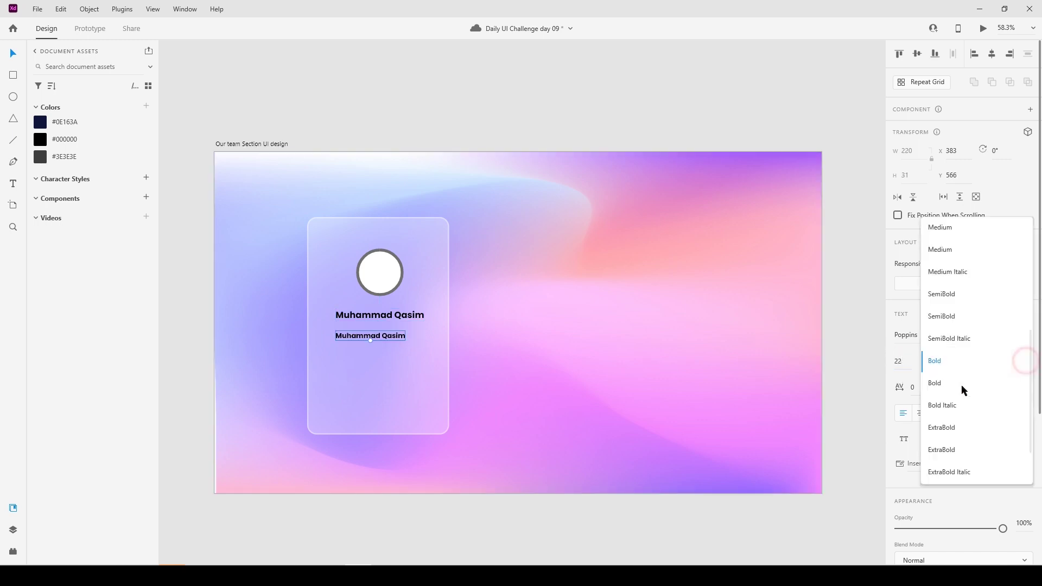
pyautogui.click(965, 317)
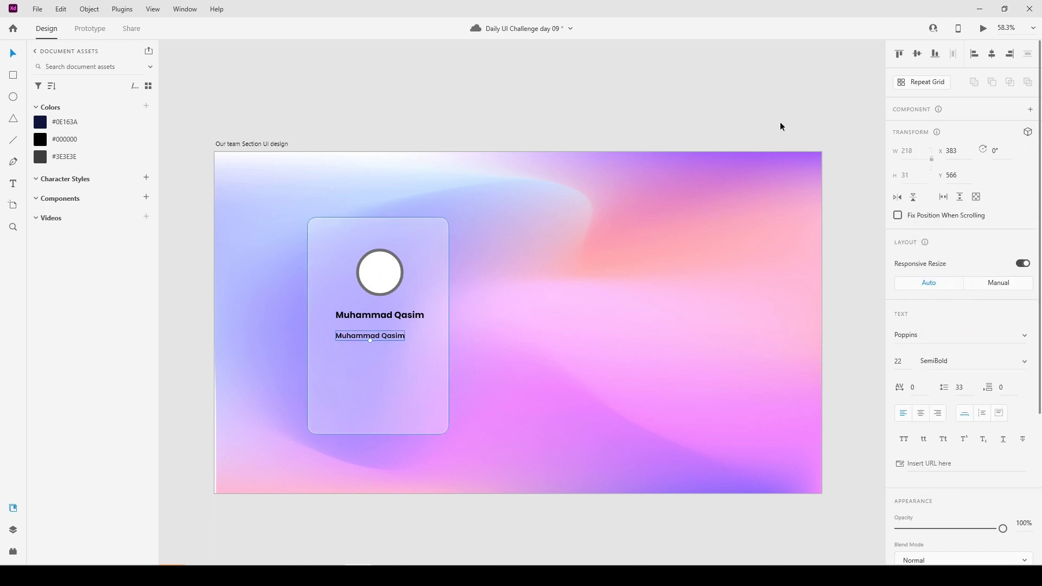
# Change the copy's text to 'Smithtown, NY,USA' and centre it horizontally on the card.
pyautogui.click(451, 369)
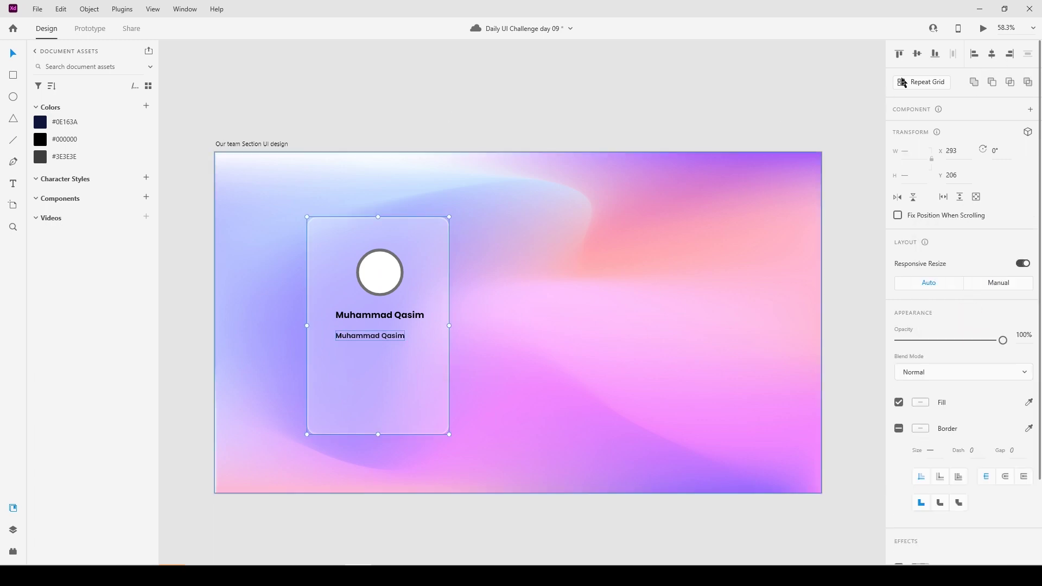
pyautogui.click(991, 54)
pyautogui.click(621, 51)
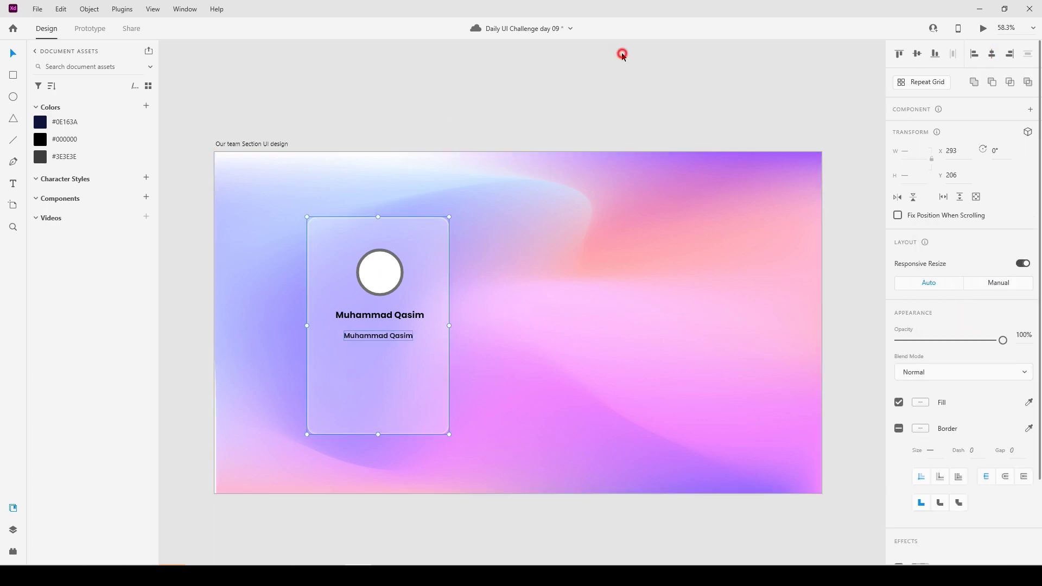
pyautogui.doubleClick(374, 337)
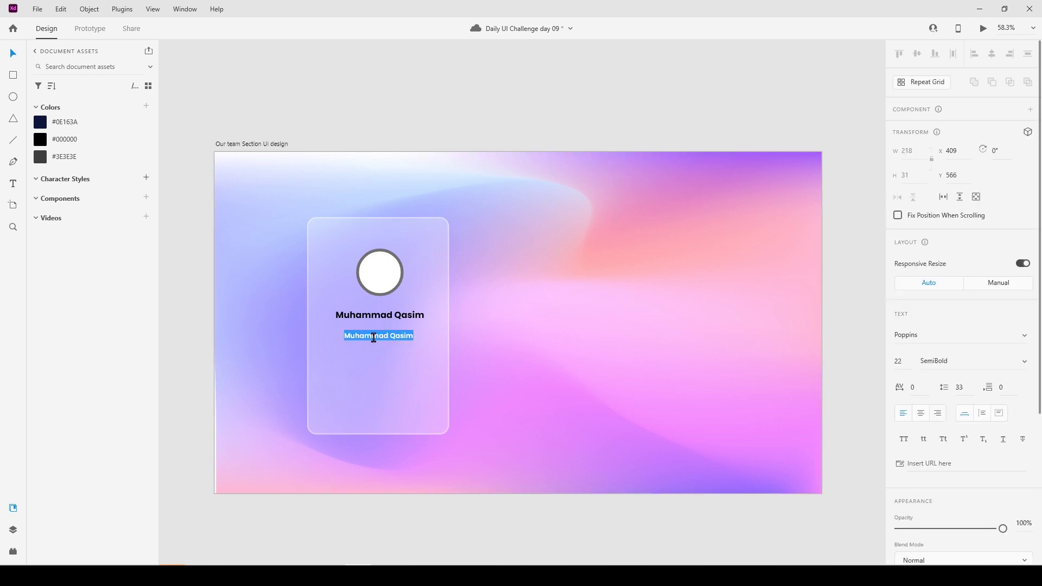
pyautogui.write('smithtown, NY,USA')
pyautogui.press('Escape')
pyautogui.keyDown('shift'); pyautogui.click(437, 343); pyautogui.keyUp('shift')
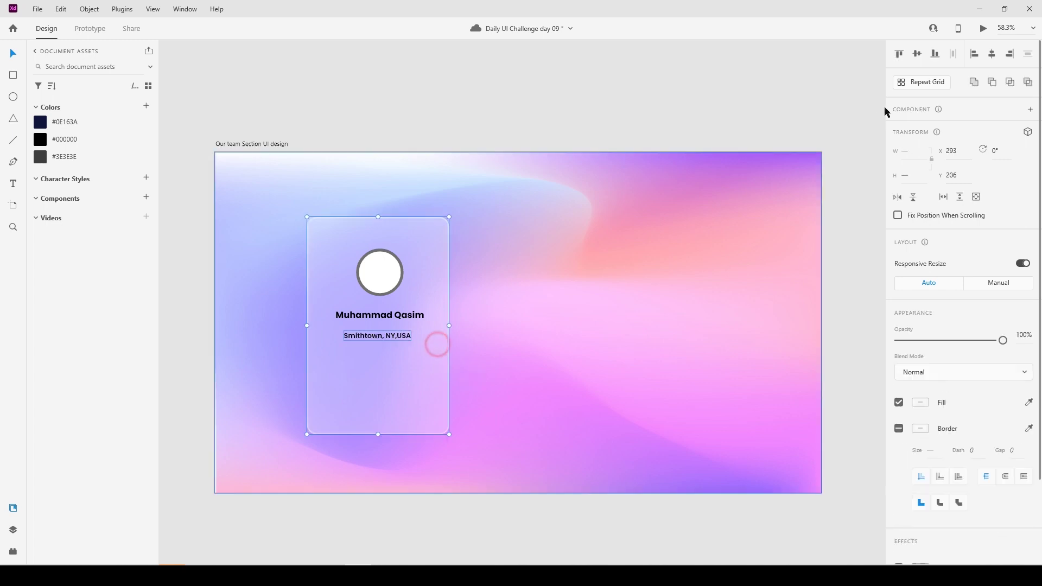
pyautogui.click(991, 55)
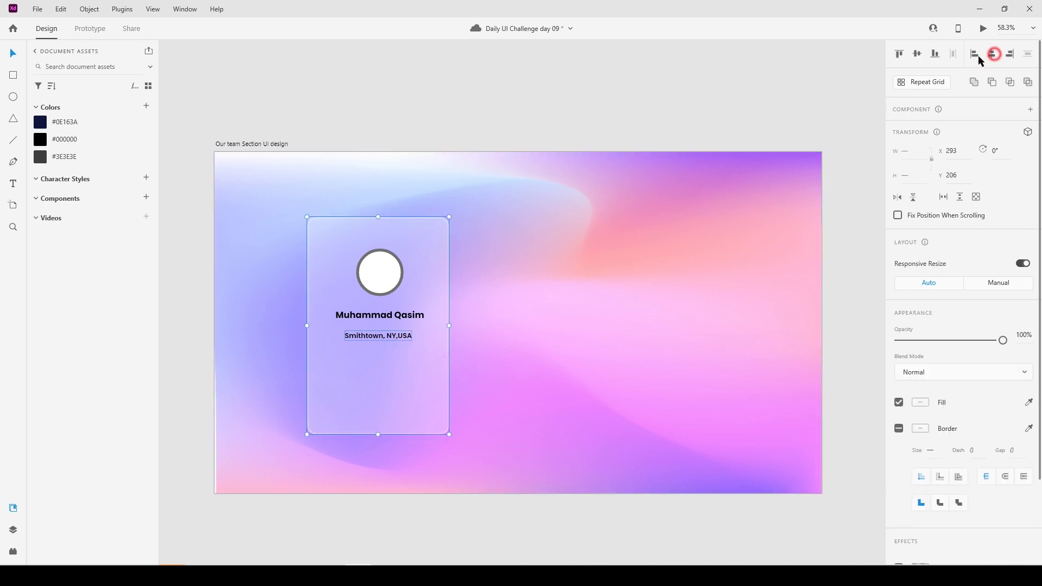
pyautogui.click(621, 93)
# Duplicate the location line and position the copy closely beneath it.
pyautogui.doubleClick(379, 335)
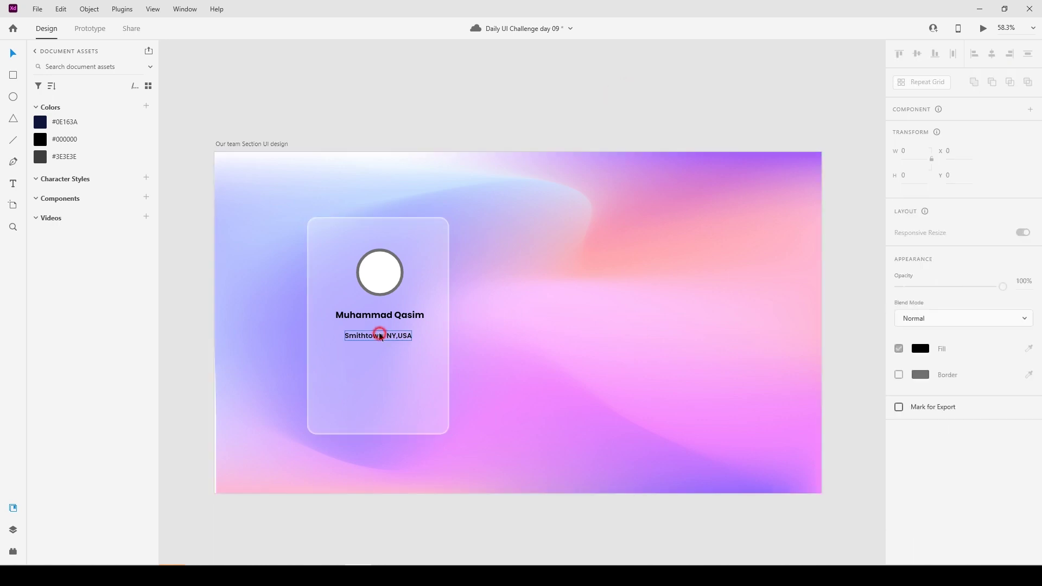
pyautogui.press('Escape')
pyautogui.moveTo(384, 334); pyautogui.dragTo(383, 360)
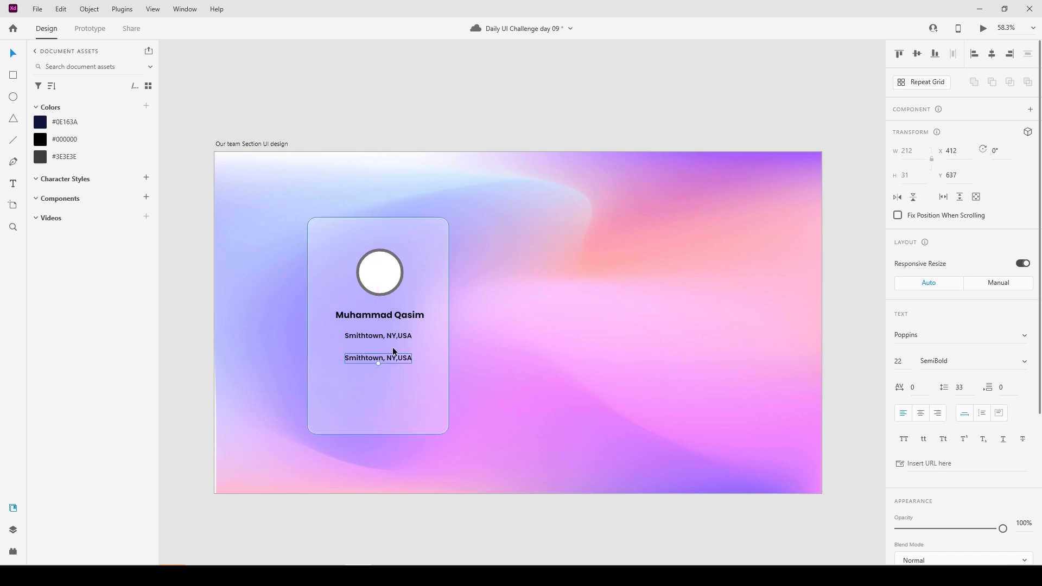
pyautogui.press('alt')
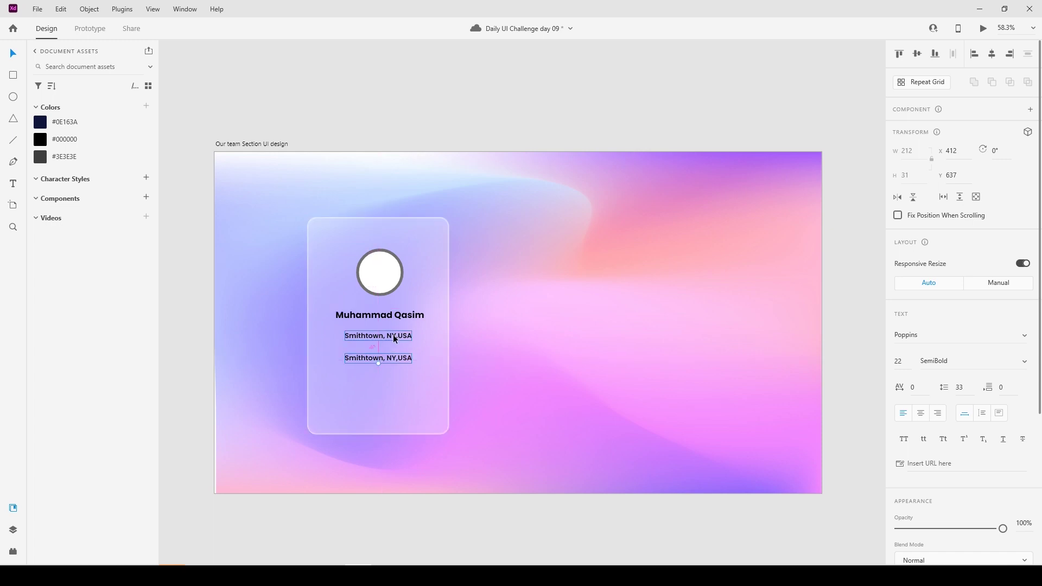
pyautogui.hotkey('shift', 'Up')
pyautogui.hotkey('shift', 'Up')
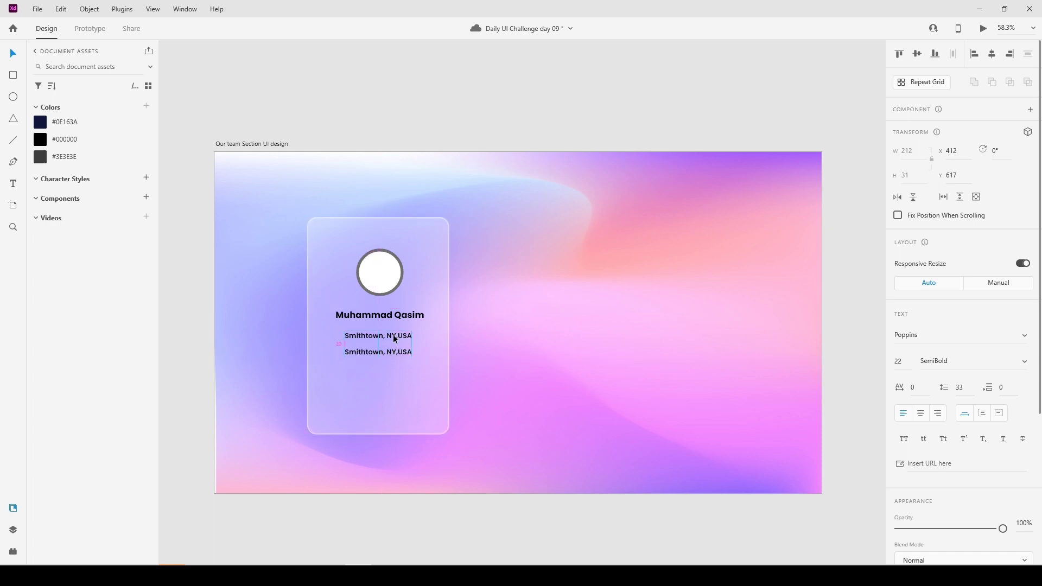
pyautogui.press('Down')
pyautogui.press('Down')
pyautogui.press('Down')
pyautogui.press('Down')
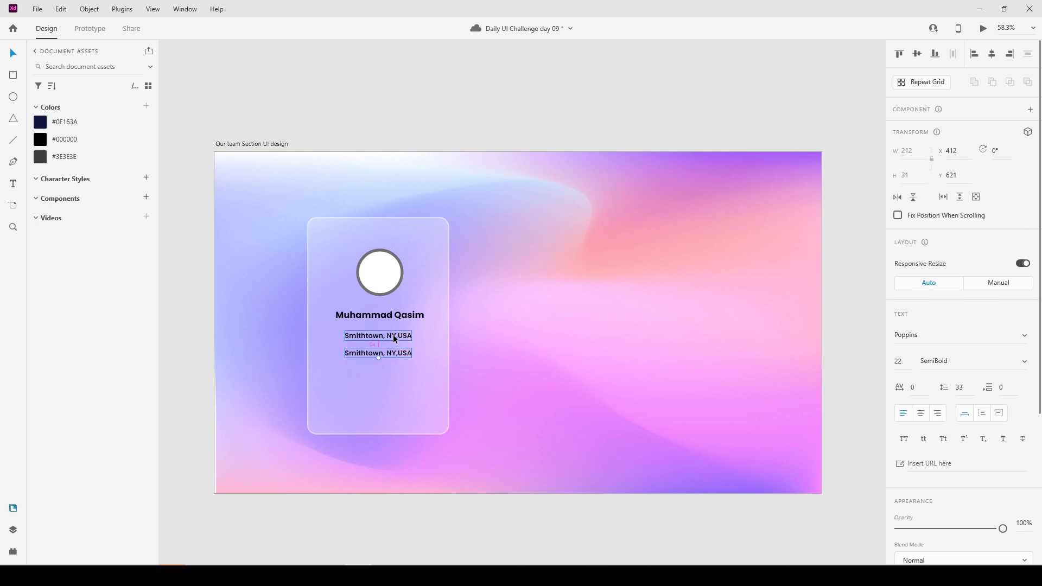
pyautogui.press('Down')
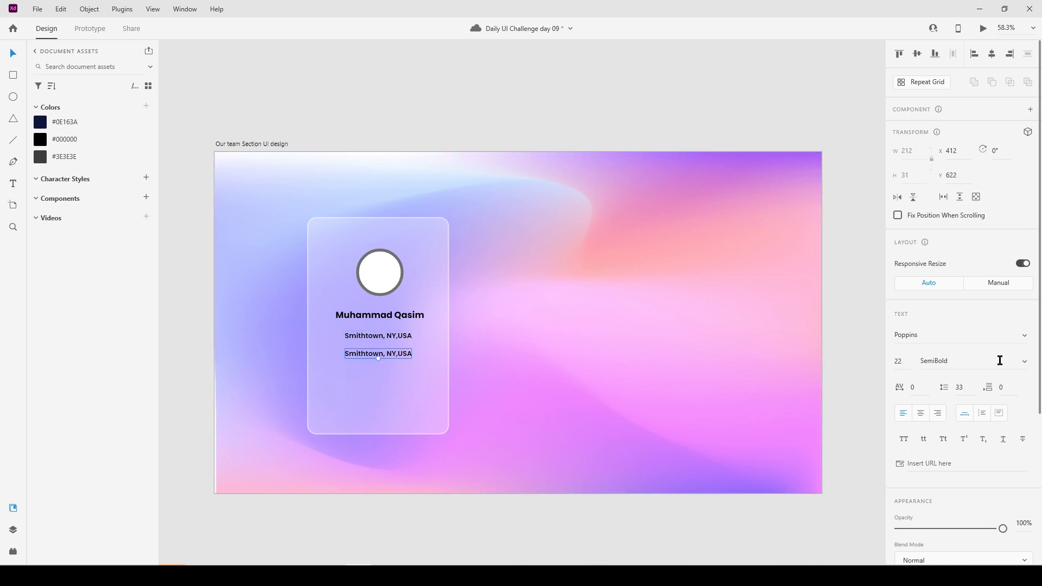
# Restyle the copied line to Poppins Medium at size 20.
pyautogui.click(1024, 362)
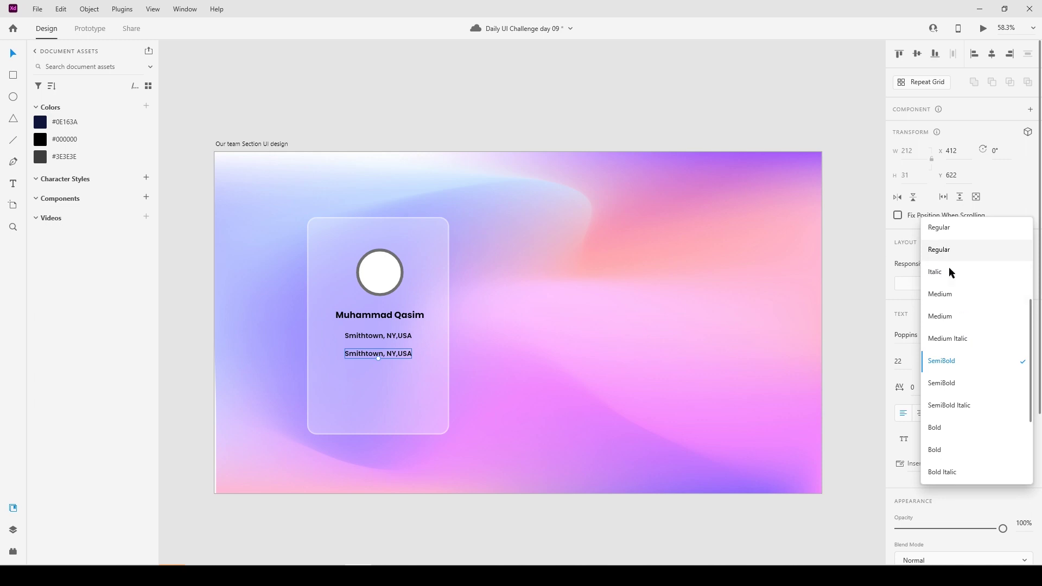
pyautogui.click(958, 320)
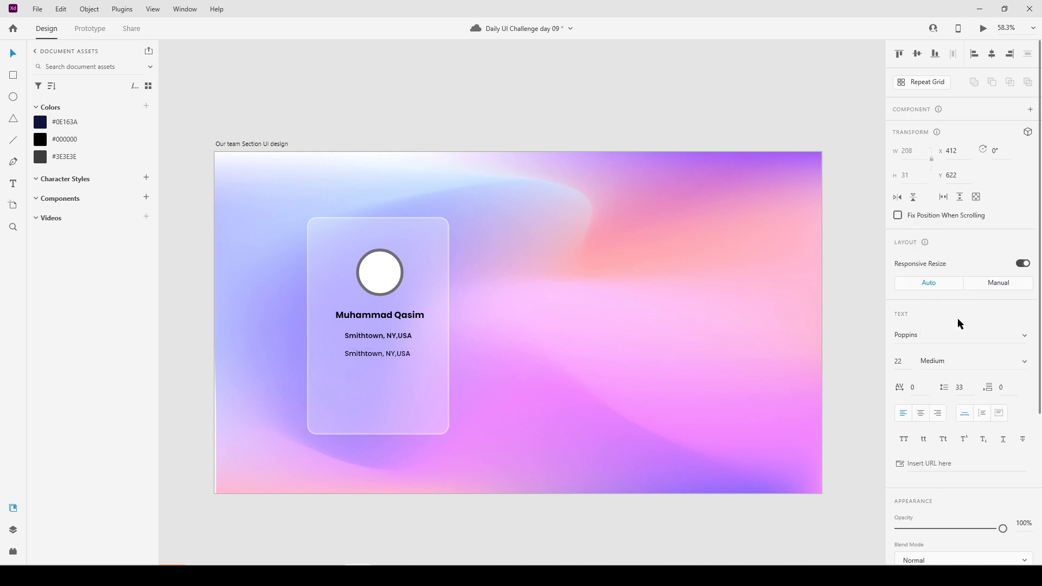
pyautogui.click(905, 361)
pyautogui.press('Return')
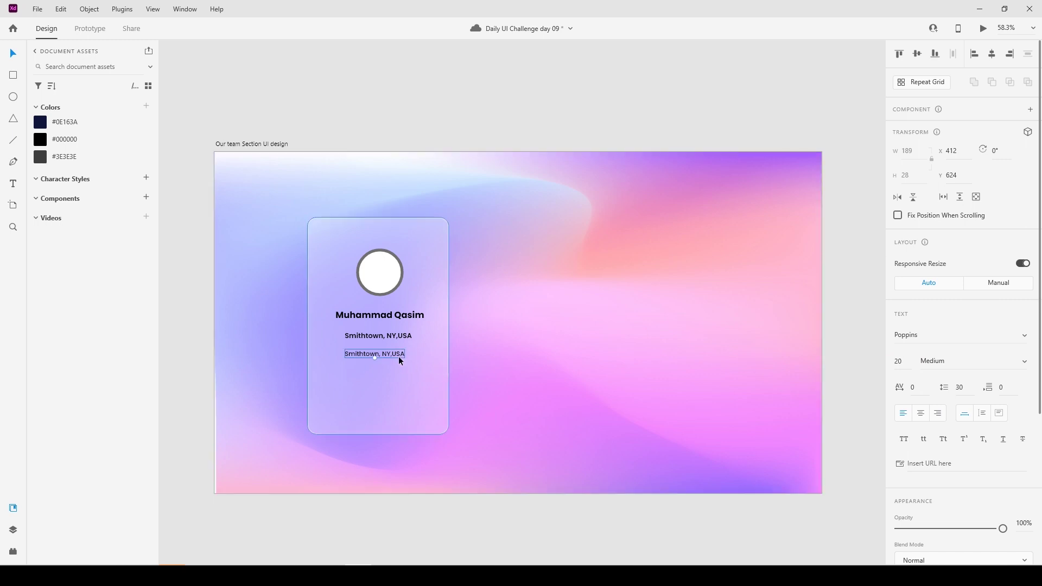
pyautogui.doubleClick(398, 354)
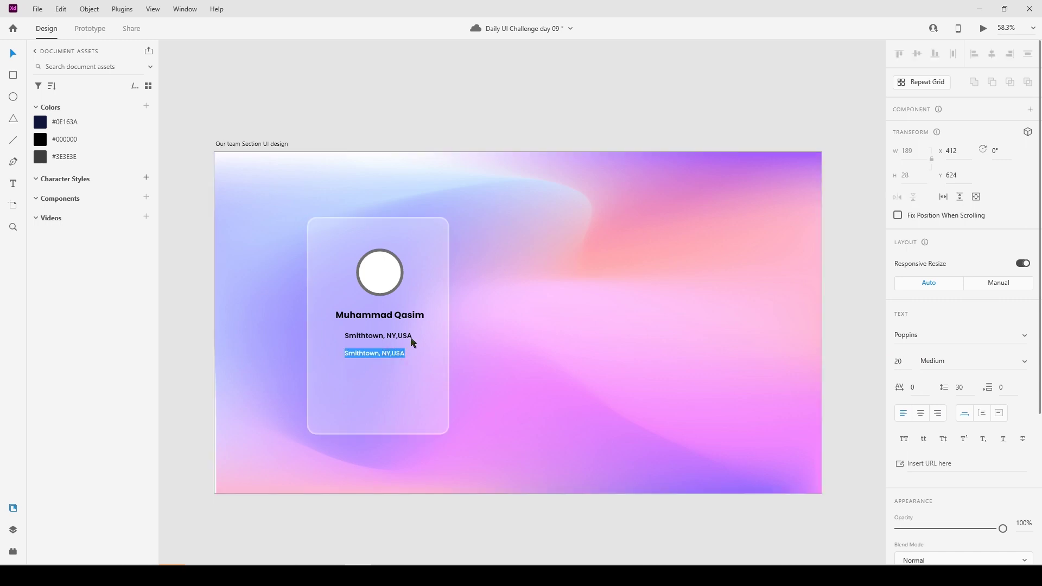
# Enter 'User Interface Designer and Front-end Developer' as a two-line title, correcting typos.
pyautogui.write('US')
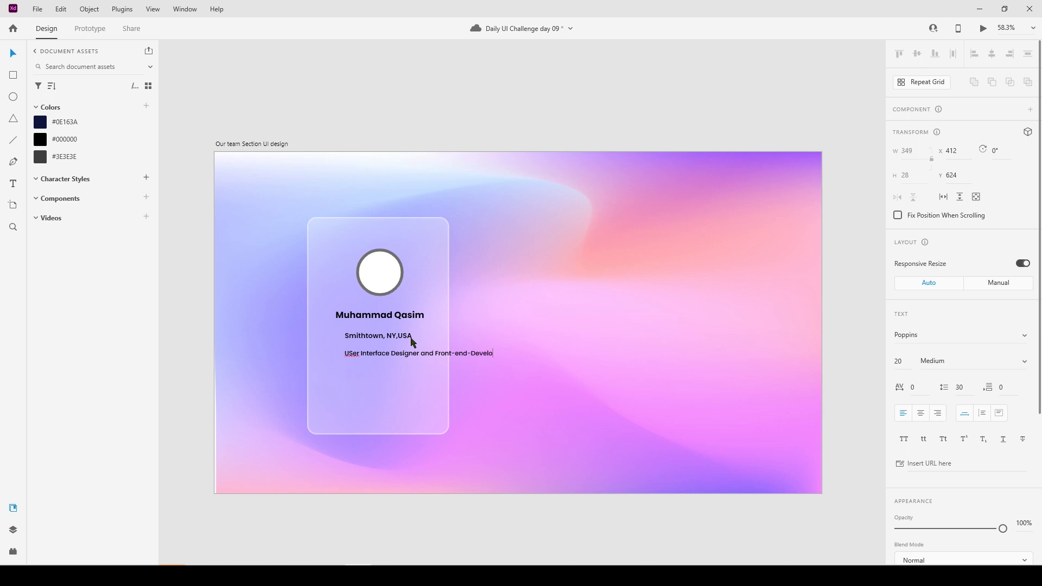
pyautogui.click(353, 354)
pyautogui.press('BackSpace')
pyautogui.write('s')
pyautogui.click(435, 355)
pyautogui.press('Return')
pyautogui.press('Escape')
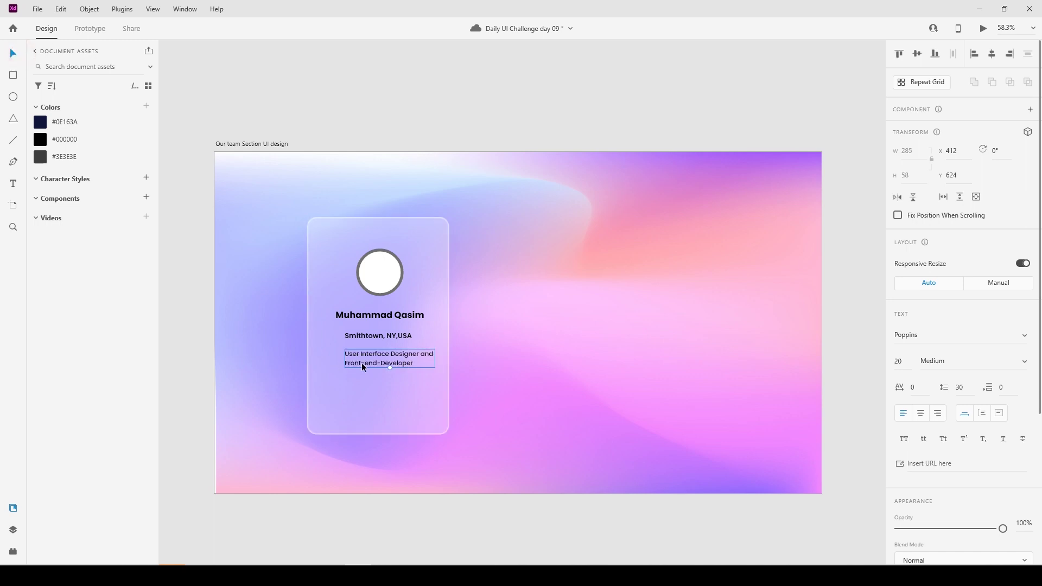
pyautogui.doubleClick(377, 363)
pyautogui.click(377, 363)
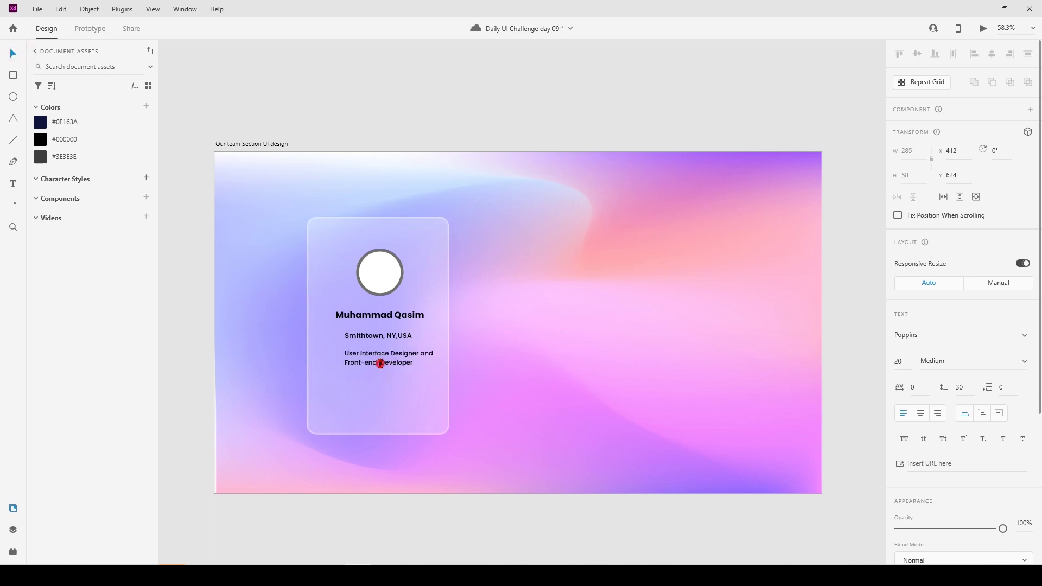
pyautogui.press('BackSpace')
pyautogui.click(11, 52)
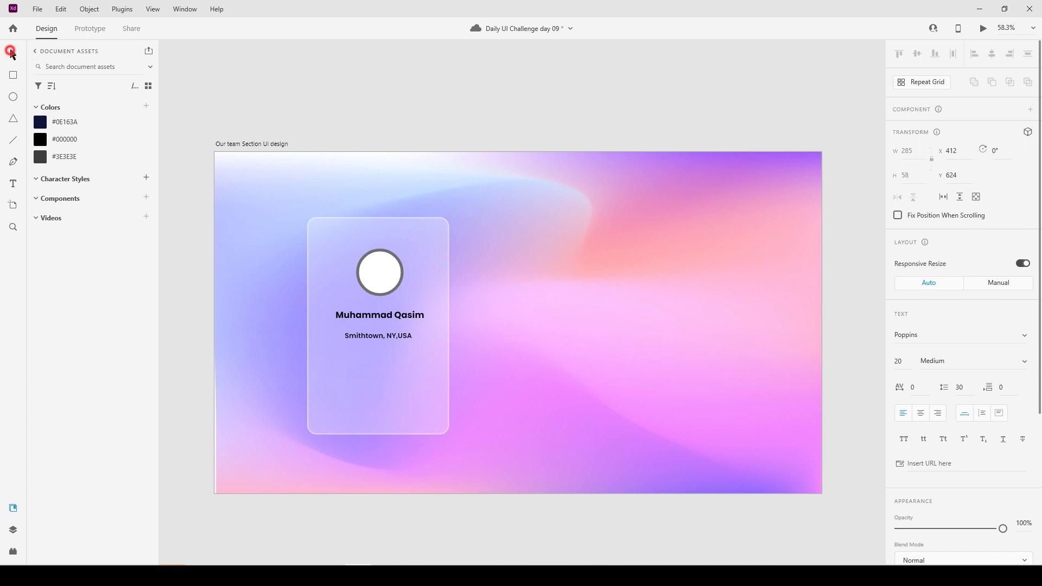
# Set the title to size 22, centre-align it on the card and nudge it up.
pyautogui.click(899, 361)
pyautogui.write('22')
pyautogui.press('Return')
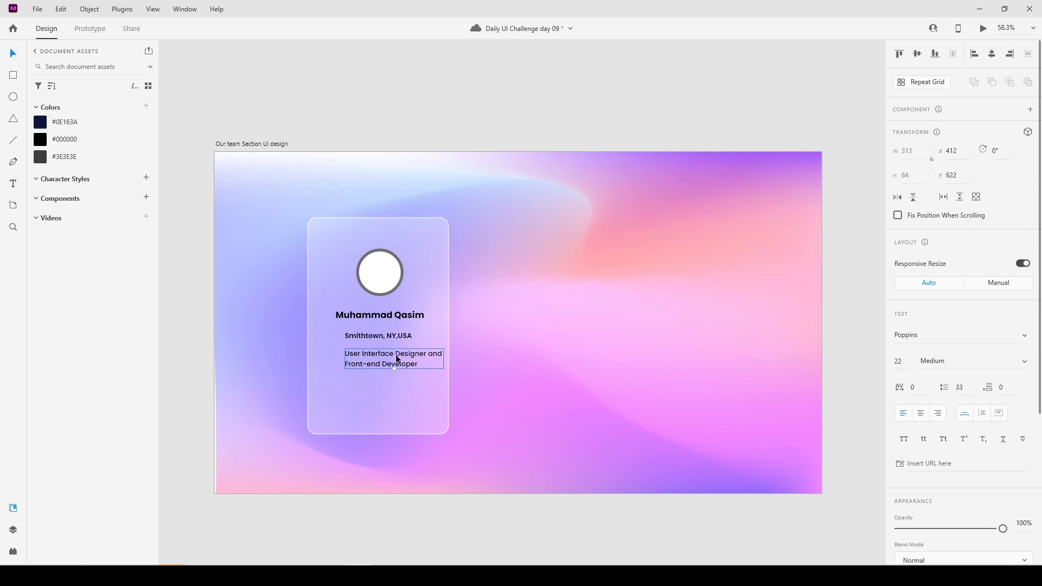
pyautogui.moveTo(395, 354); pyautogui.dragTo(393, 355)
pyautogui.click(921, 413)
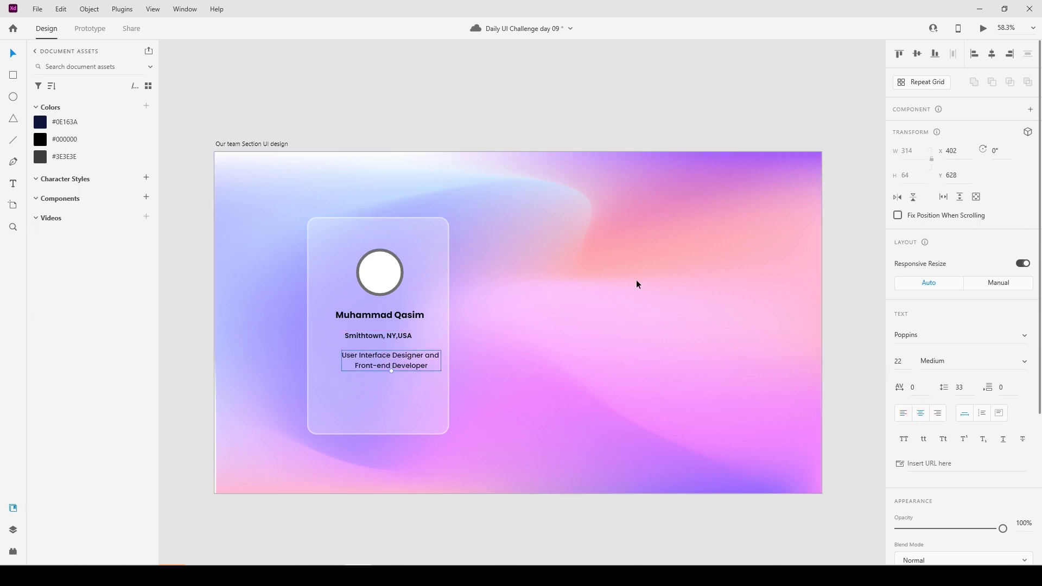
pyautogui.keyDown('shift'); pyautogui.click(446, 302); pyautogui.keyUp('shift')
pyautogui.click(992, 54)
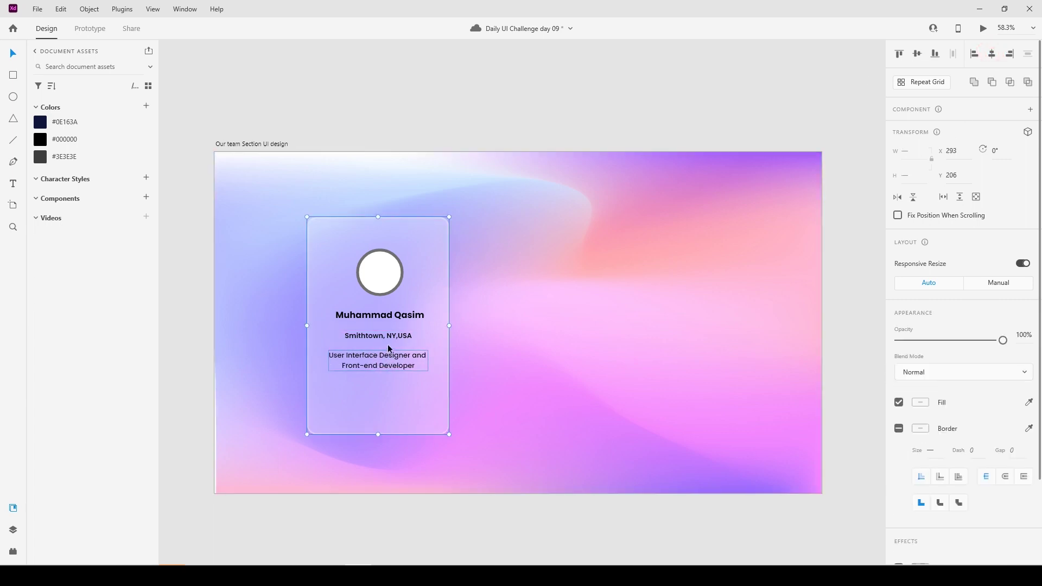
pyautogui.click(479, 363)
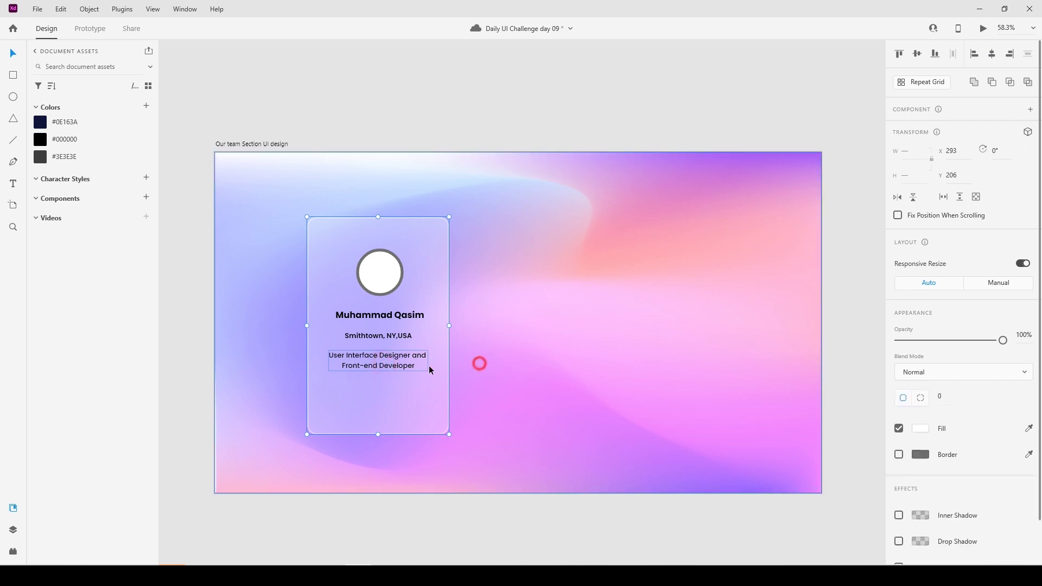
pyautogui.click(381, 363)
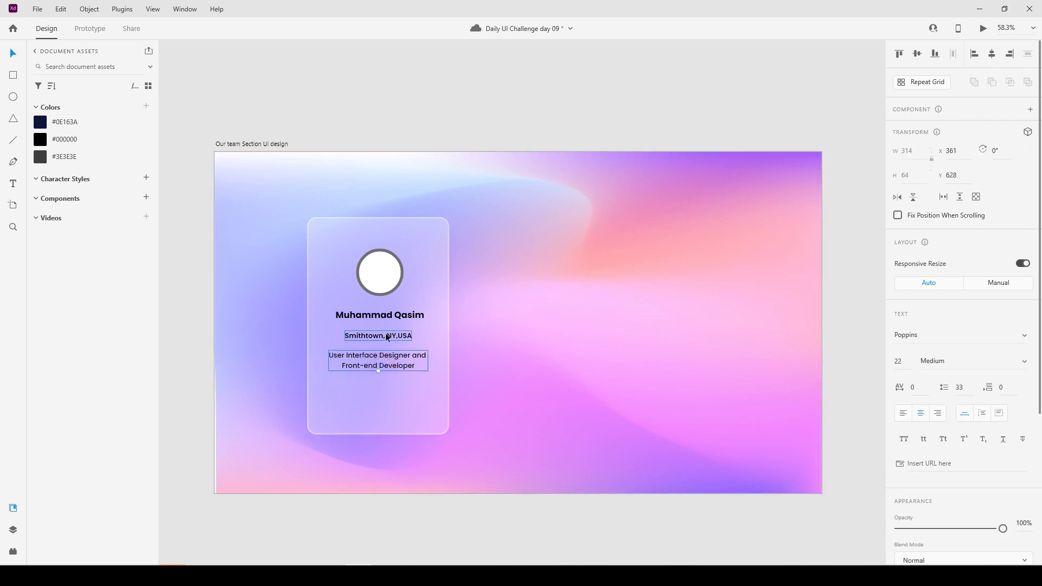
pyautogui.press('Up')
pyautogui.press('Up')
pyautogui.press('Up')
pyautogui.press('Up')
pyautogui.press('Up')
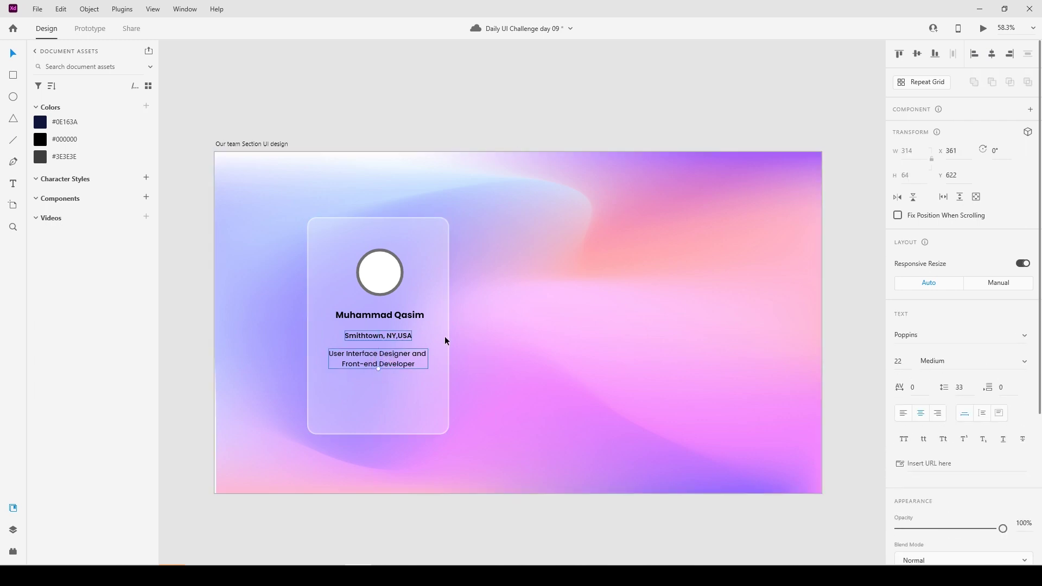
pyautogui.click(476, 342)
# Draw a 160×60 rectangle near the card's bottom and round its corners into a pill.
pyautogui.click(13, 75)
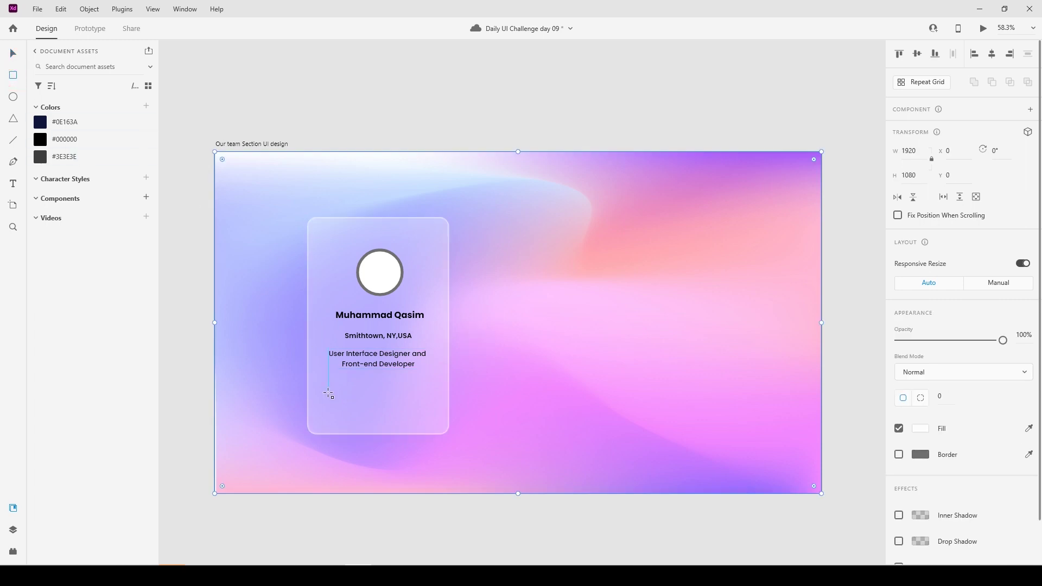
pyautogui.click(327, 394)
pyautogui.moveTo(326, 390)
pyautogui.mouseDown()
pyautogui.moveTo(353, 409)
pyautogui.moveTo(379, 408)
pyautogui.mouseUp()
pyautogui.click(921, 151)
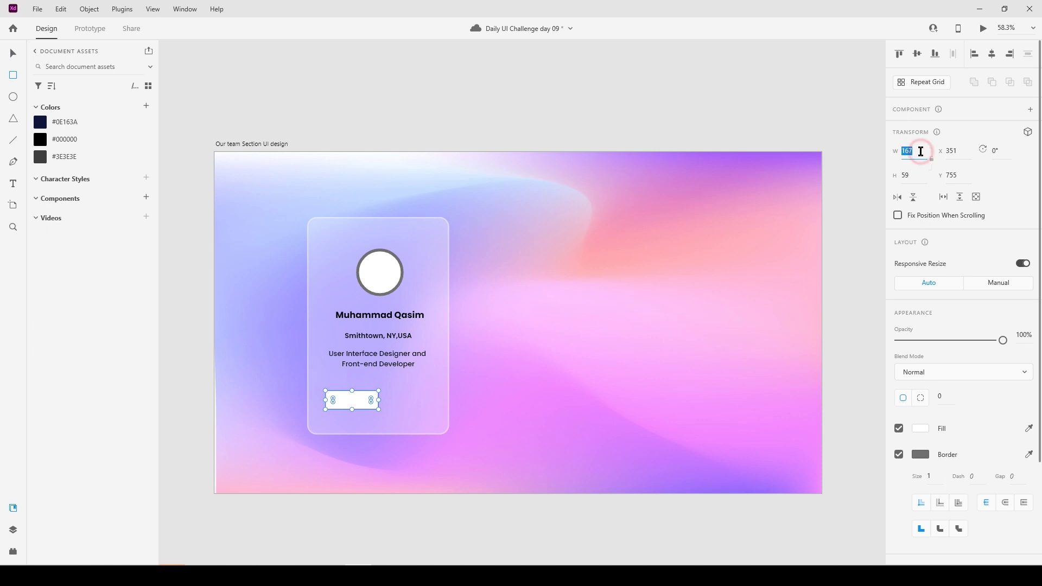
pyautogui.write('1')
pyautogui.press('Tab')
pyautogui.write('6')
pyautogui.press('Return')
pyautogui.click(18, 58)
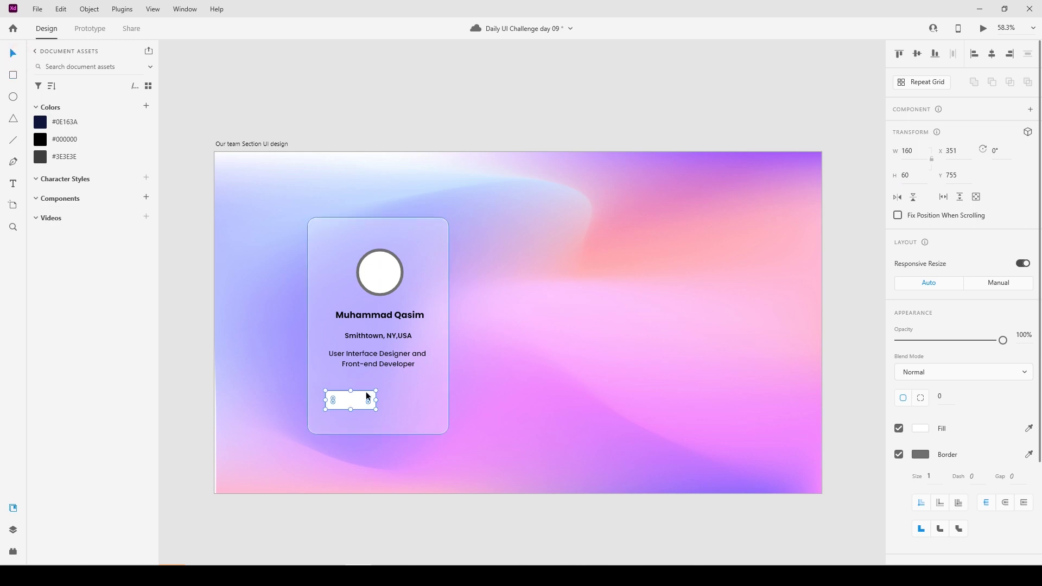
pyautogui.moveTo(368, 400); pyautogui.dragTo(358, 400)
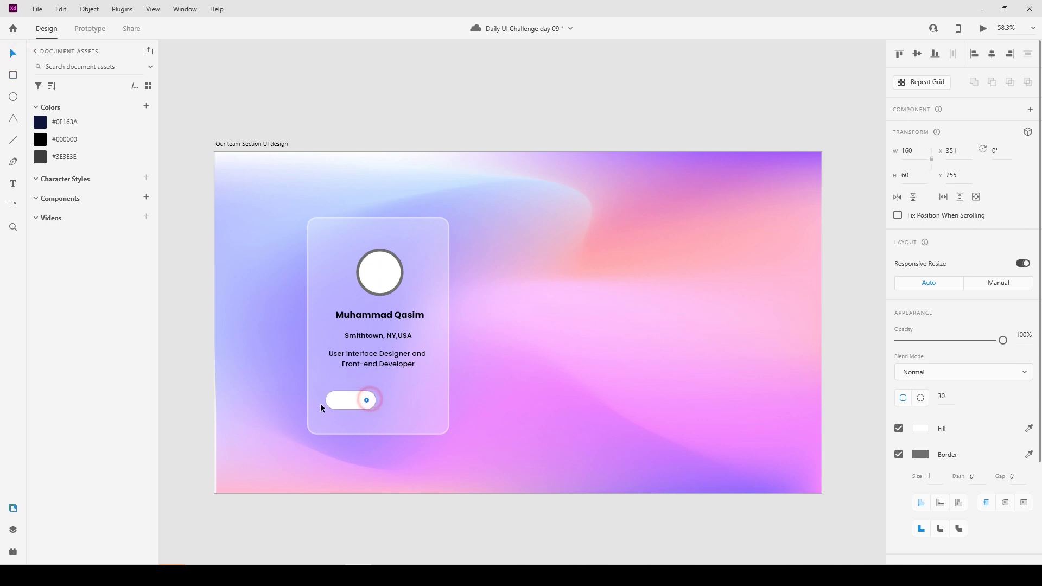
# Remove the pill's border and fill it with a white linear gradient running lengthwise.
pyautogui.click(899, 454)
pyautogui.click(920, 428)
pyautogui.click(781, 348)
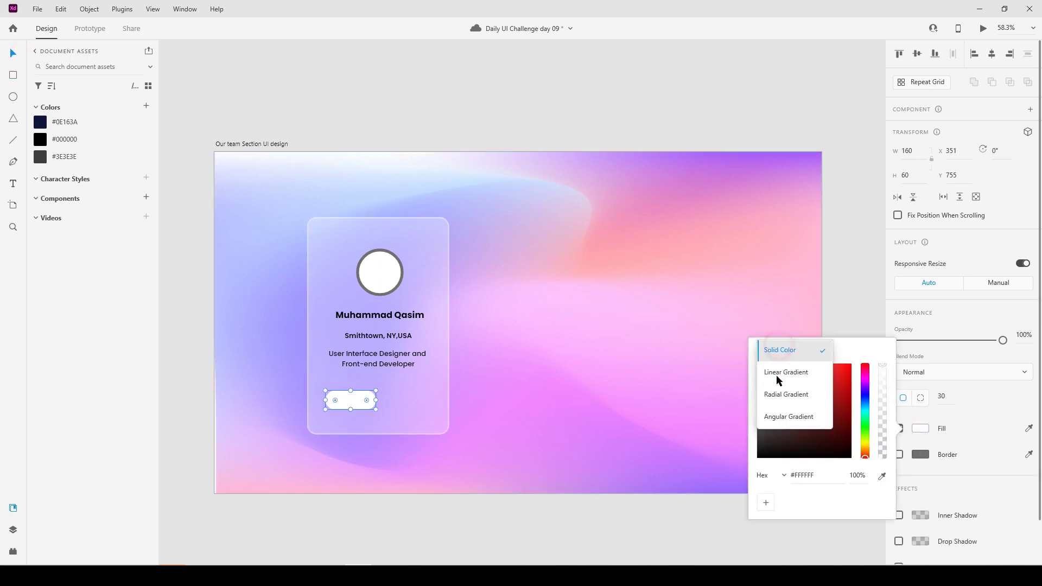
pyautogui.click(782, 373)
pyautogui.moveTo(335, 393); pyautogui.dragTo(372, 406)
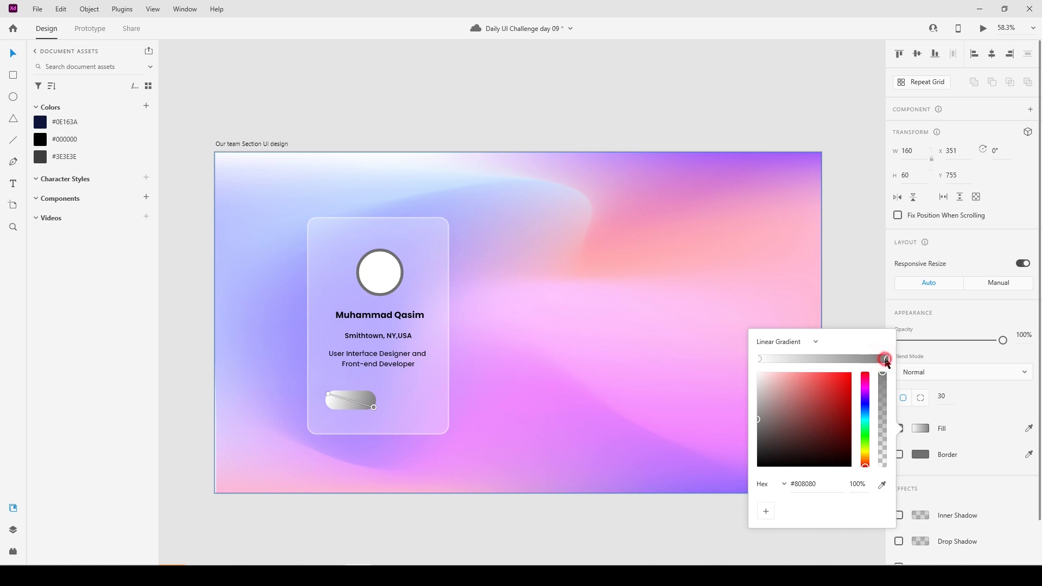
pyautogui.moveTo(758, 424); pyautogui.dragTo(746, 355)
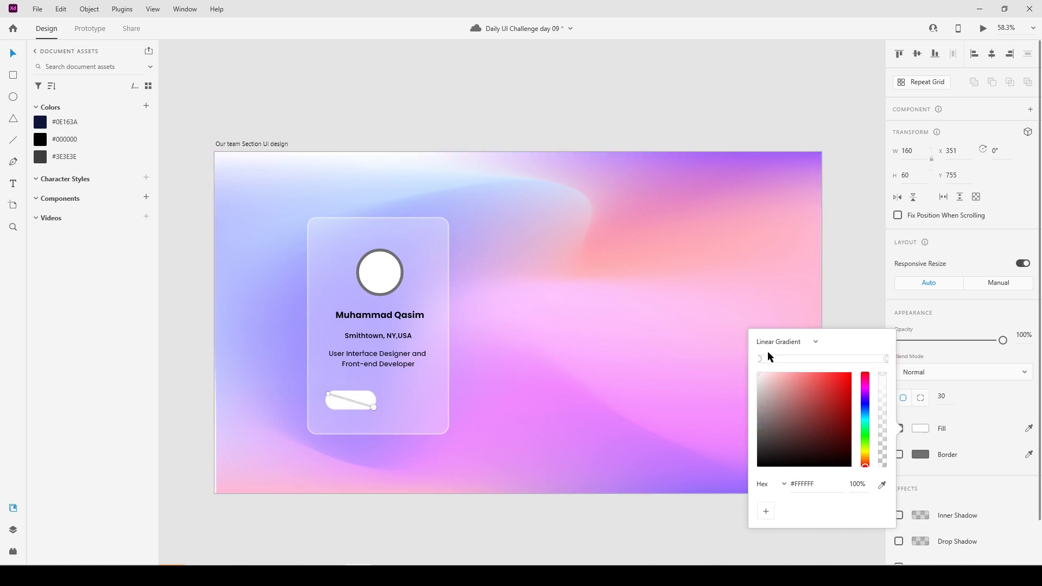
# Set the gradient's start stop to 50% opacity and end stop to 5%.
pyautogui.click(760, 358)
pyautogui.click(856, 484)
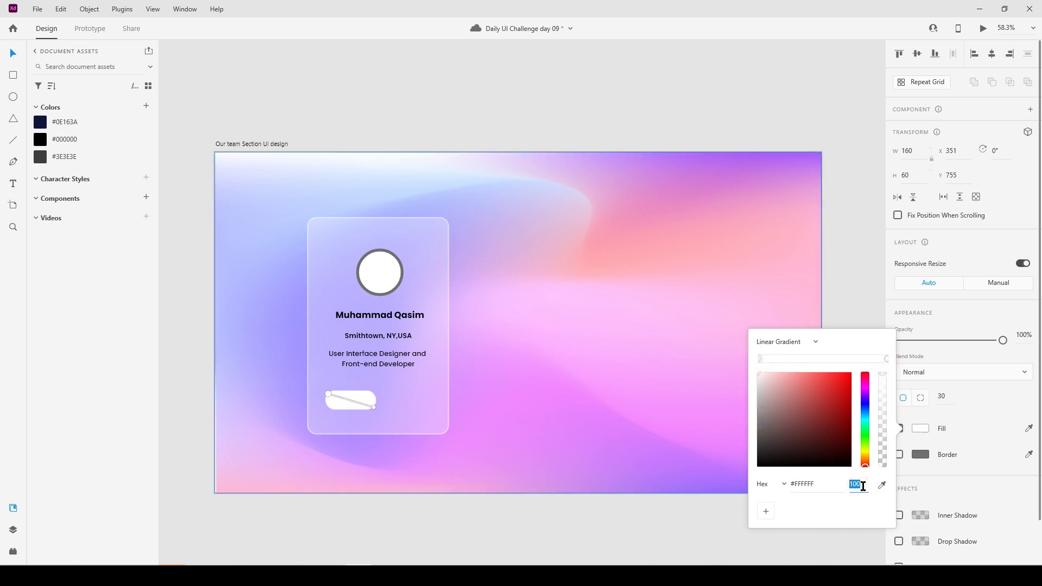
pyautogui.write('50')
pyautogui.press('Return')
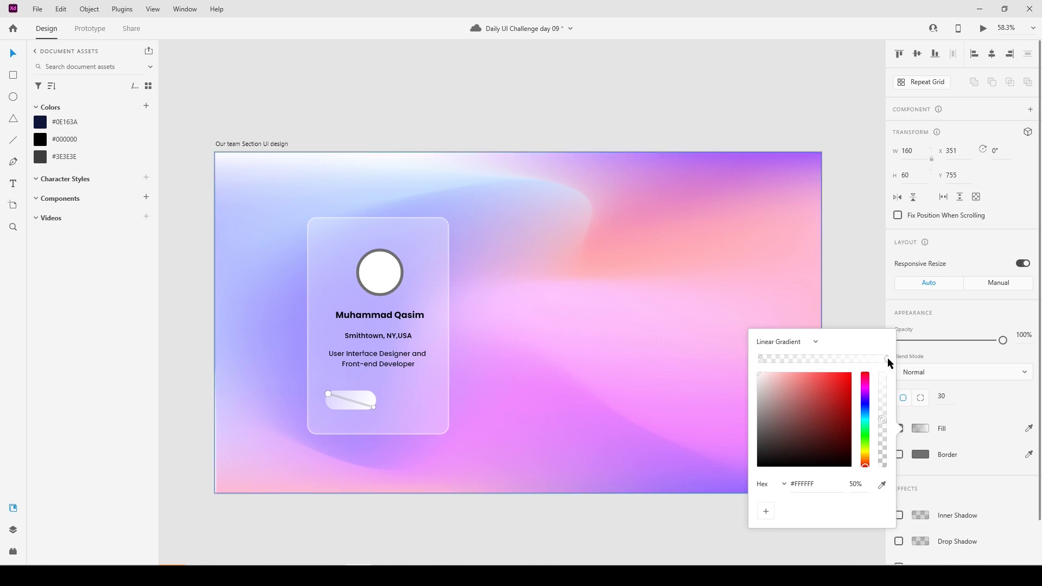
pyautogui.click(887, 358)
pyautogui.click(863, 484)
pyautogui.write('5')
pyautogui.press('Return')
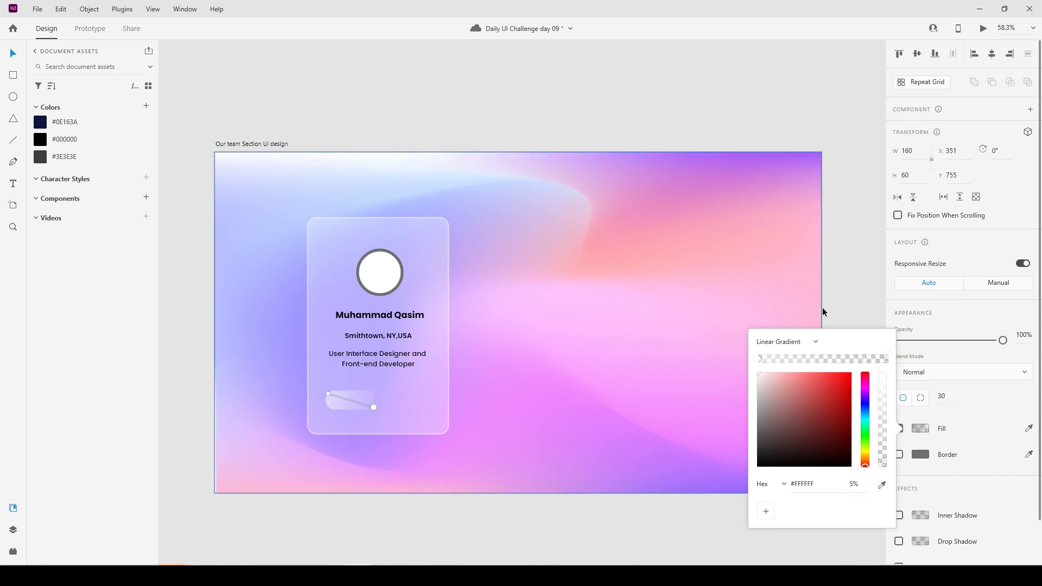
pyautogui.click(1000, 385)
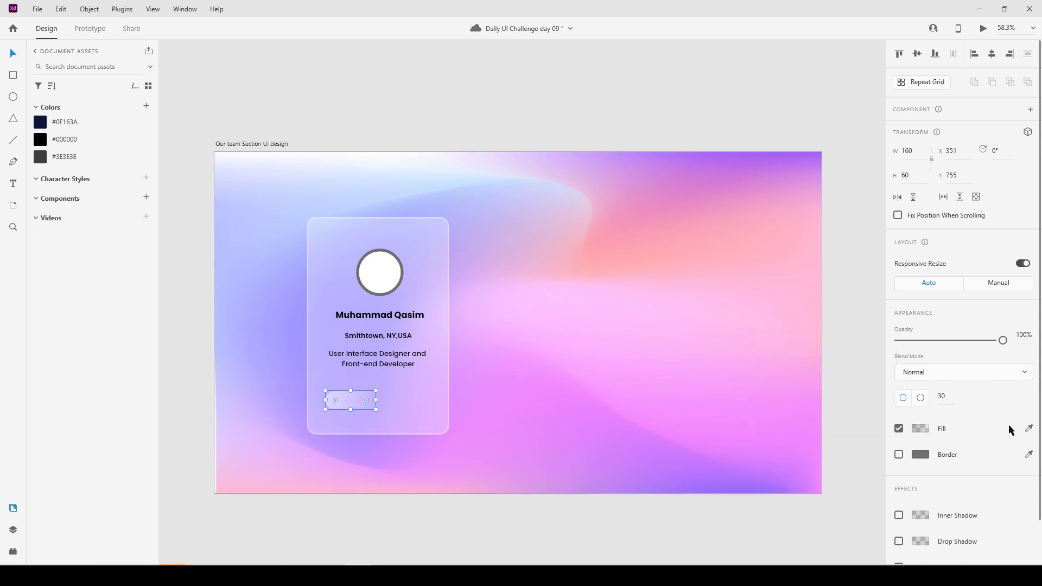
pyautogui.click(920, 428)
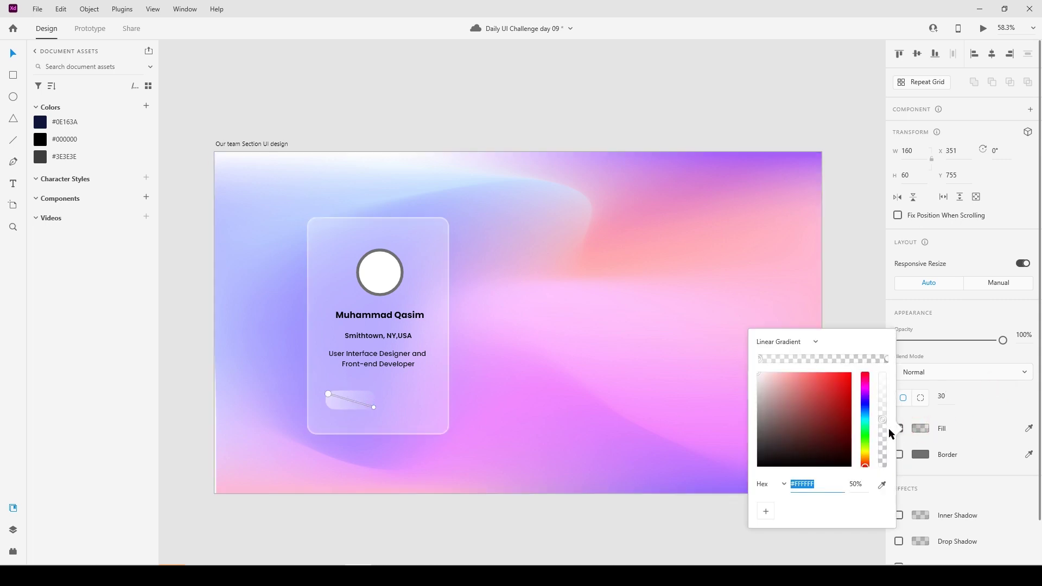
pyautogui.click(885, 359)
pyautogui.click(760, 358)
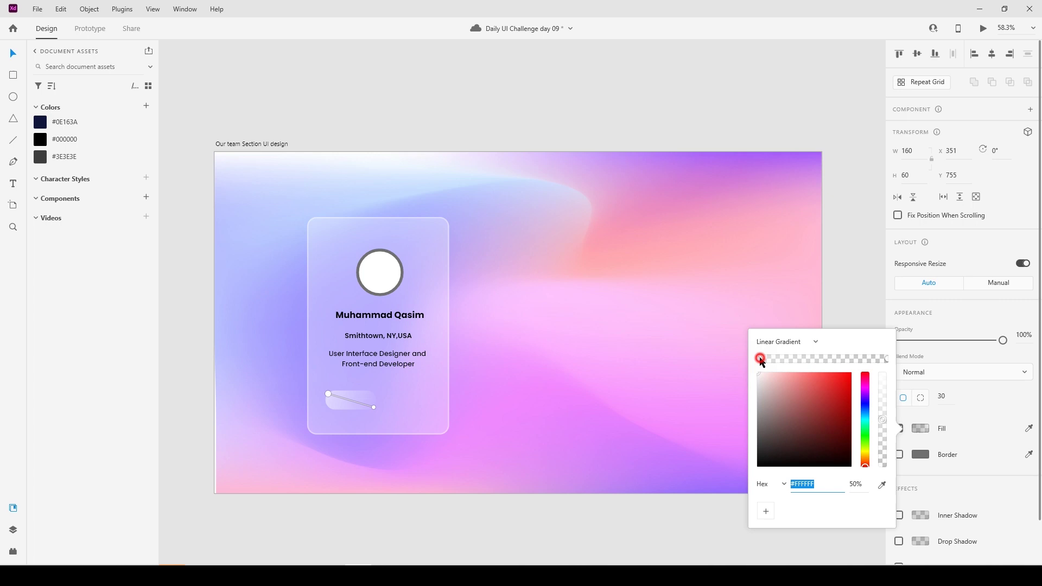
pyautogui.click(996, 444)
# Add a Background Blur of 15 with brightness 10 and 80% opacity to the pill.
pyautogui.scroll(-2, 895, 529)
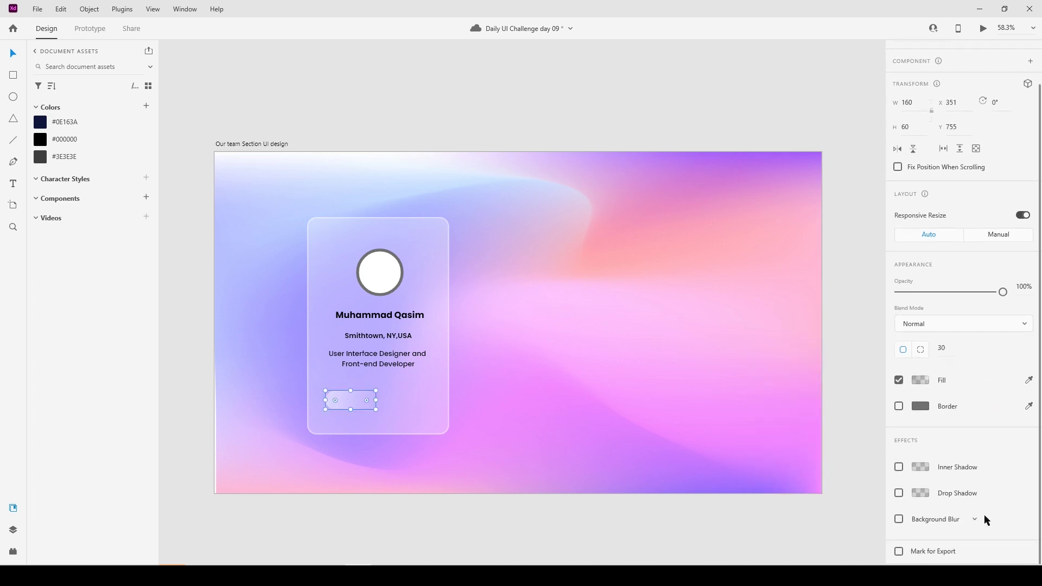
pyautogui.click(899, 519)
pyautogui.scroll(-3, 998, 537)
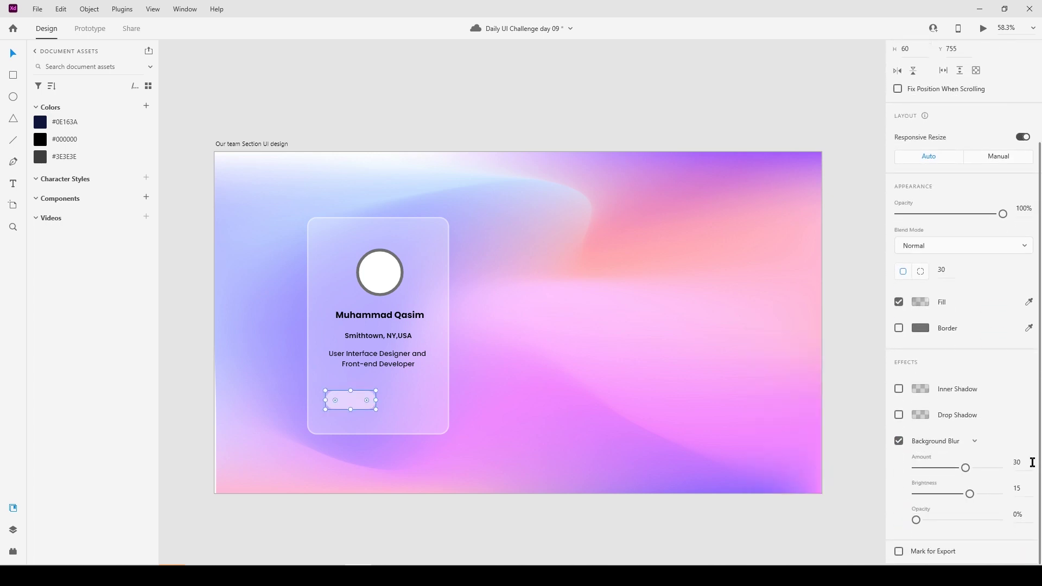
pyautogui.click(1022, 463)
pyautogui.press('Tab')
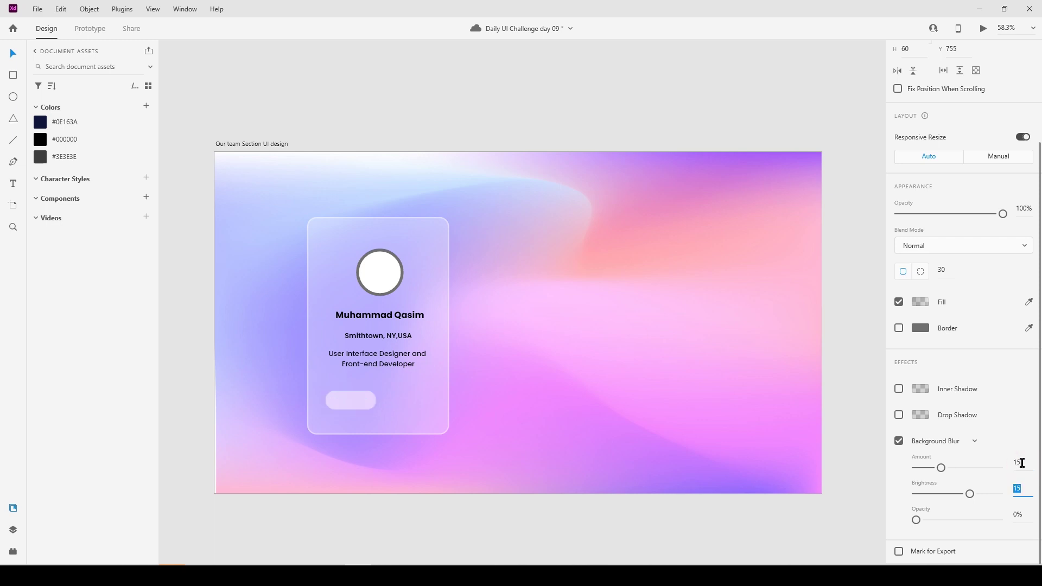
pyautogui.write('10')
pyautogui.press('Tab')
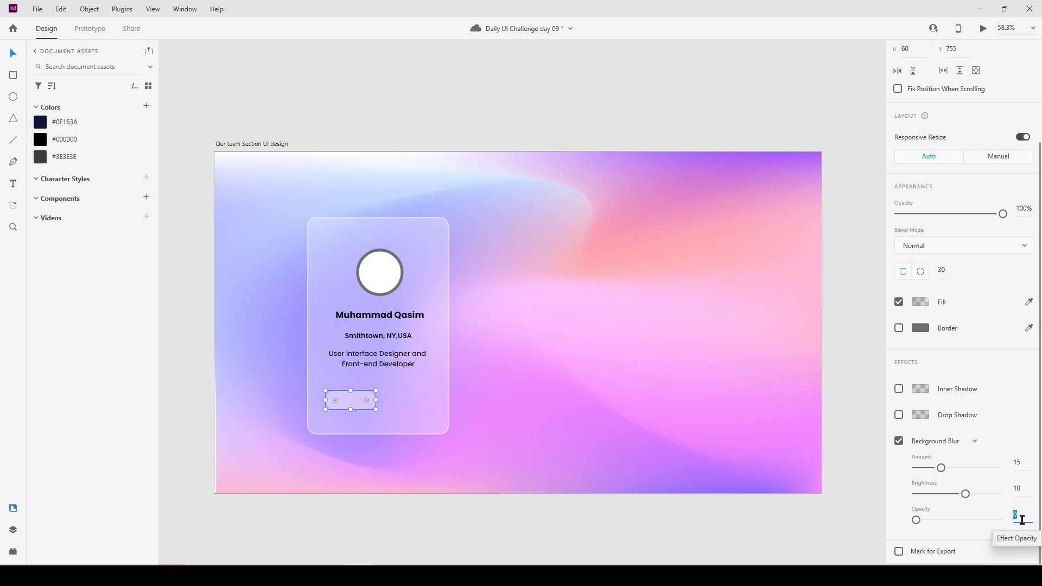
pyautogui.write('80')
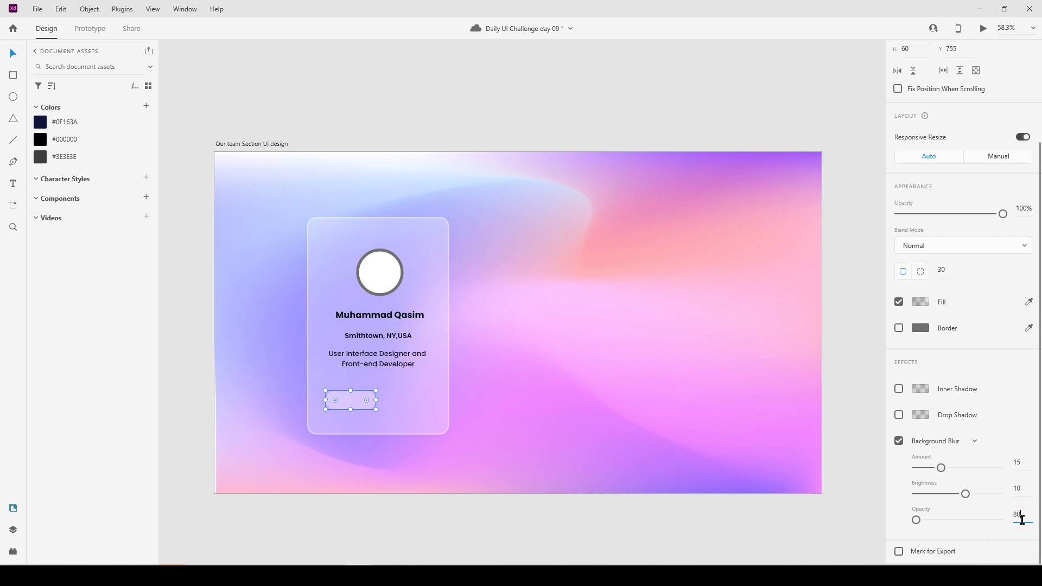
pyautogui.press('Return')
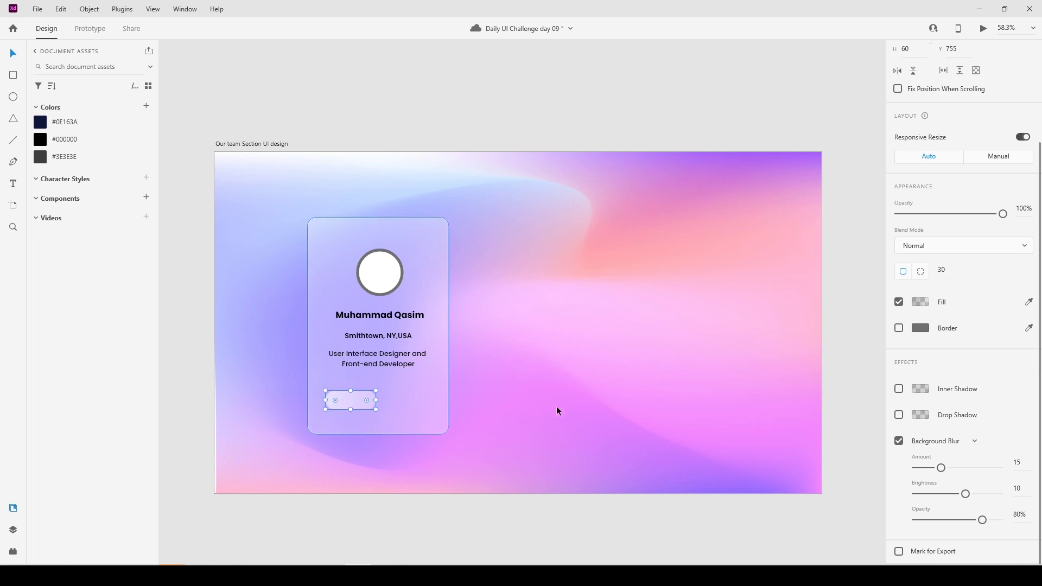
pyautogui.click(451, 537)
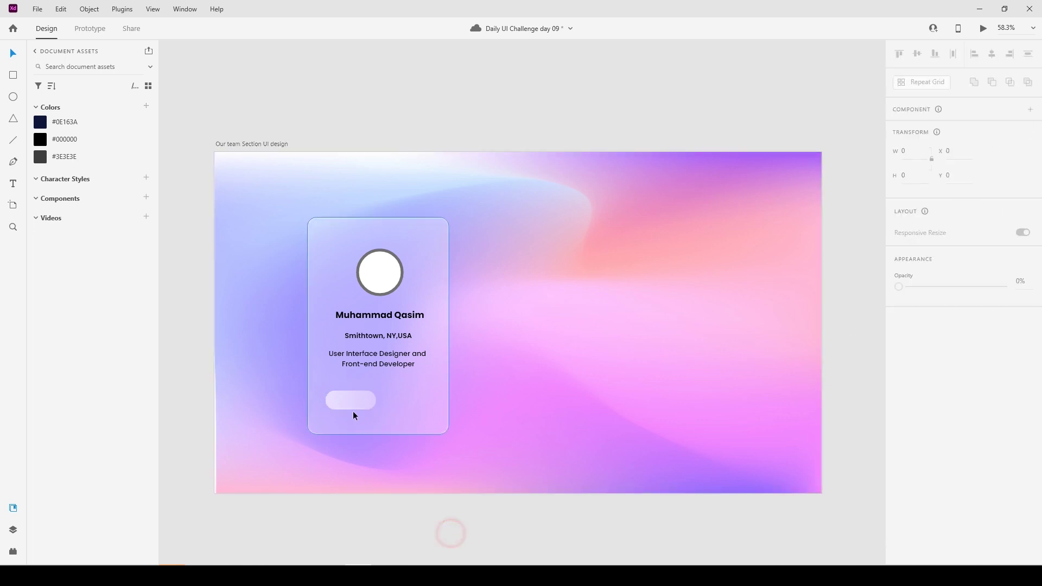
# Type a 19-point 'Message' label on the pill and centre it horizontally.
pyautogui.scroll(3, 353, 411)
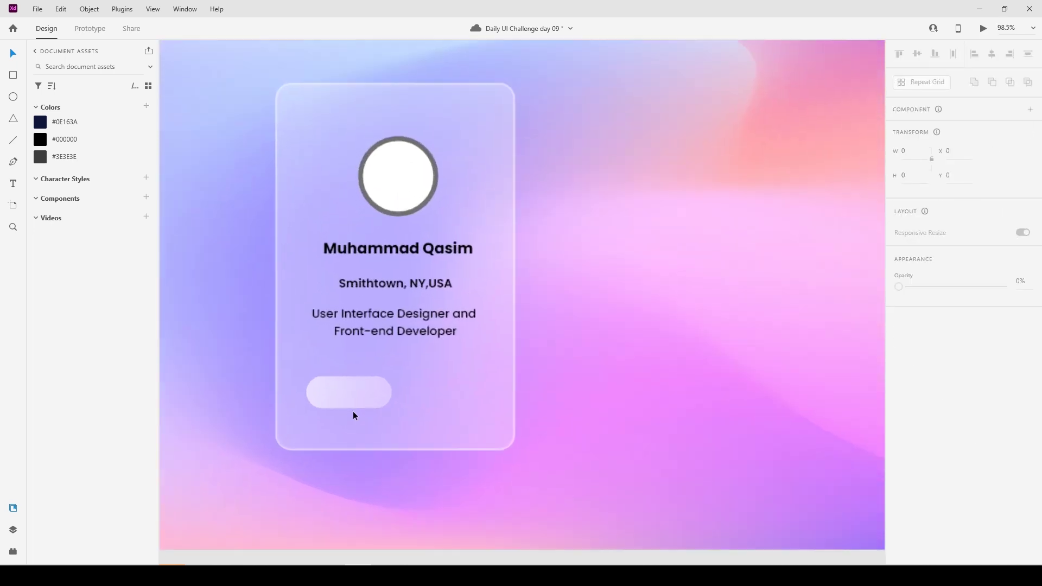
pyautogui.click(15, 183)
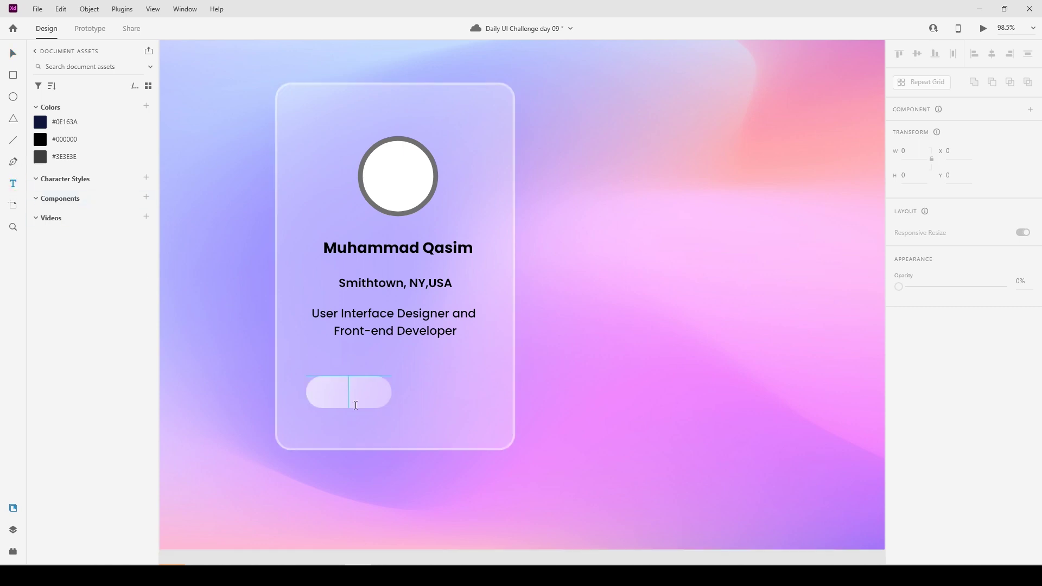
pyautogui.click(327, 394)
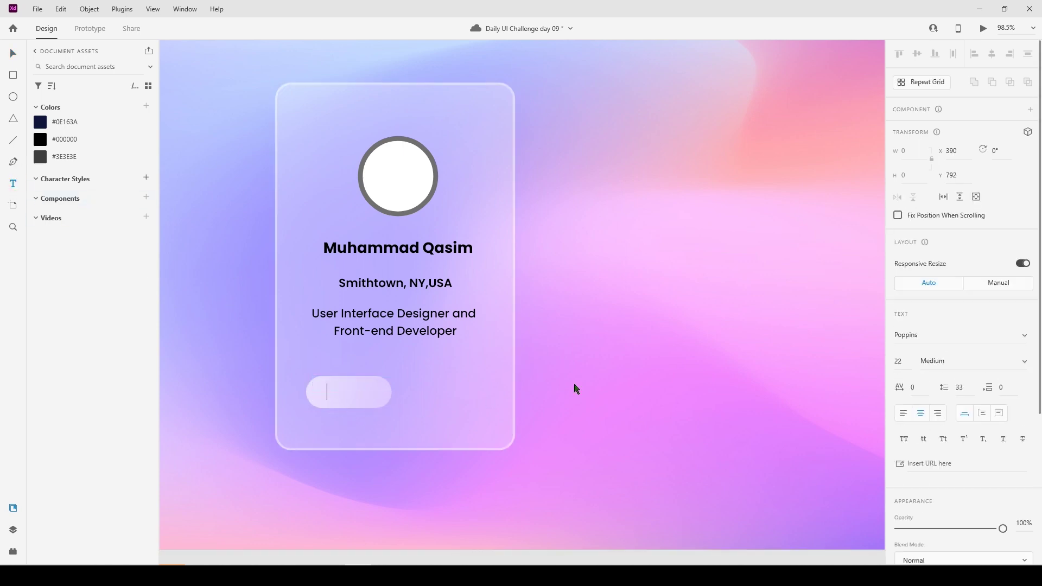
pyautogui.click(902, 358)
pyautogui.press('Return')
pyautogui.write('Message')
pyautogui.click(13, 53)
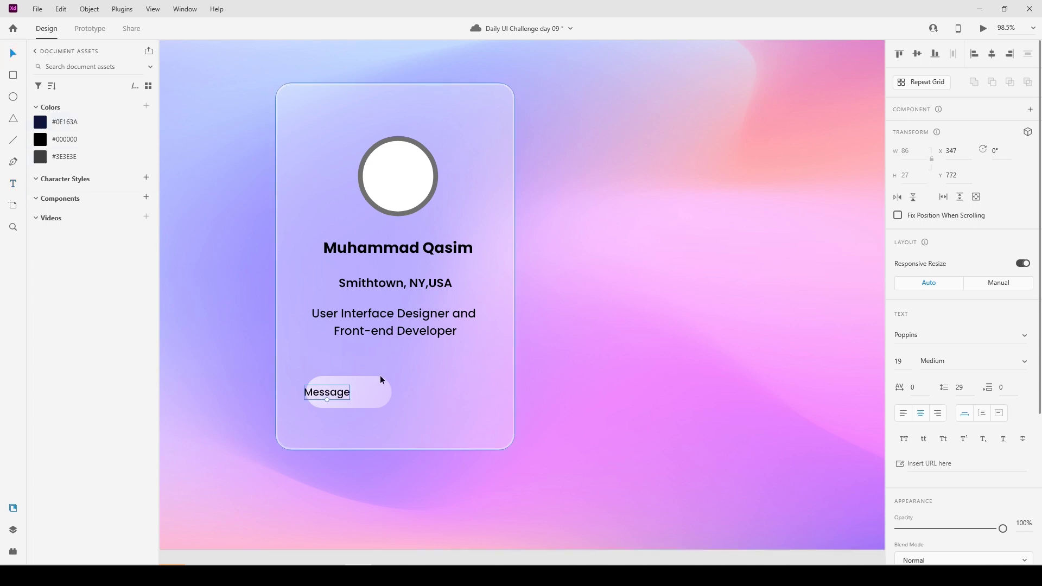
pyautogui.keyDown('shift'); pyautogui.click(377, 399); pyautogui.keyUp('shift')
pyautogui.click(992, 53)
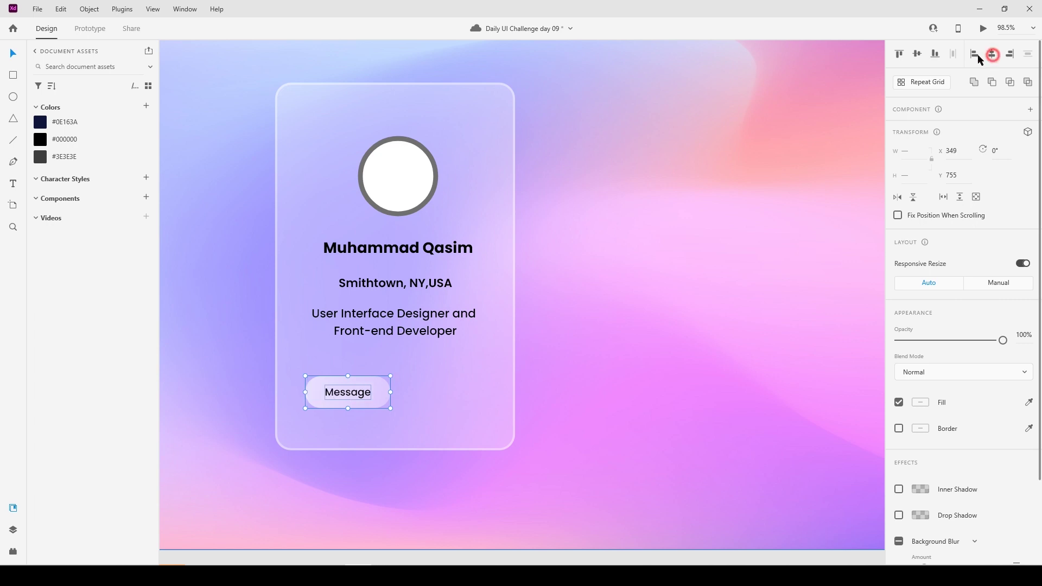
# Centre the label vertically, Alt-drag a copy of the Message button rightward, and centre both buttons.
pyautogui.click(916, 53)
pyautogui.click(403, 483)
pyautogui.click(371, 396)
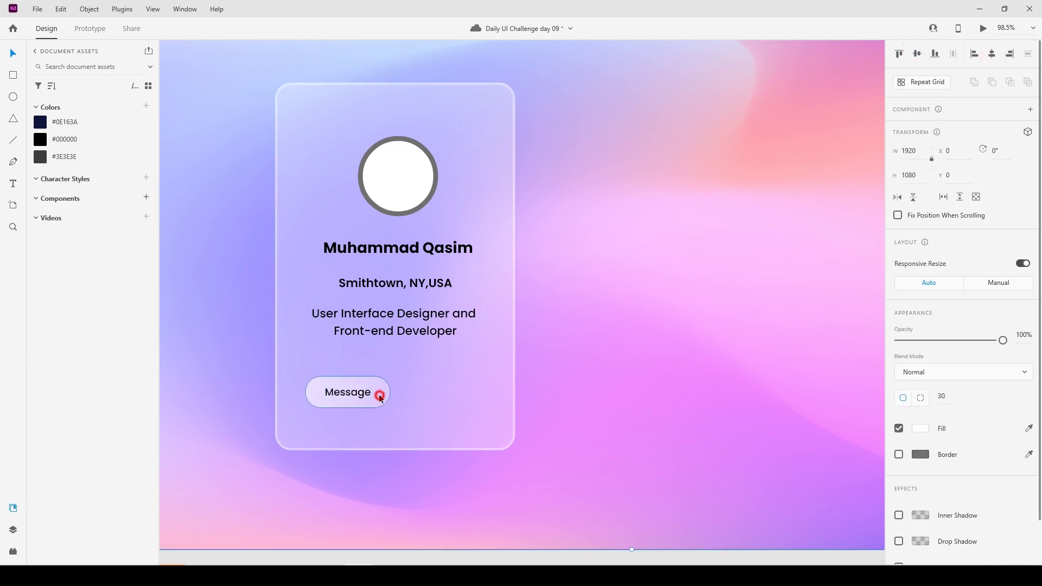
pyautogui.moveTo(369, 396); pyautogui.dragTo(472, 403)
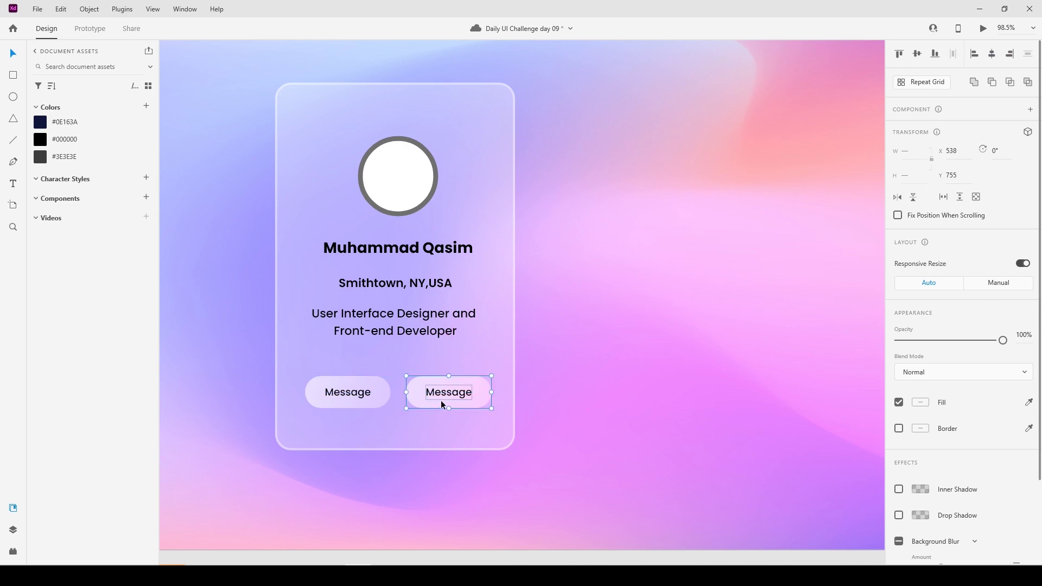
pyautogui.keyDown('shift'); pyautogui.click(383, 393); pyautogui.keyUp('shift')
pyautogui.moveTo(382, 392); pyautogui.dragTo(380, 389)
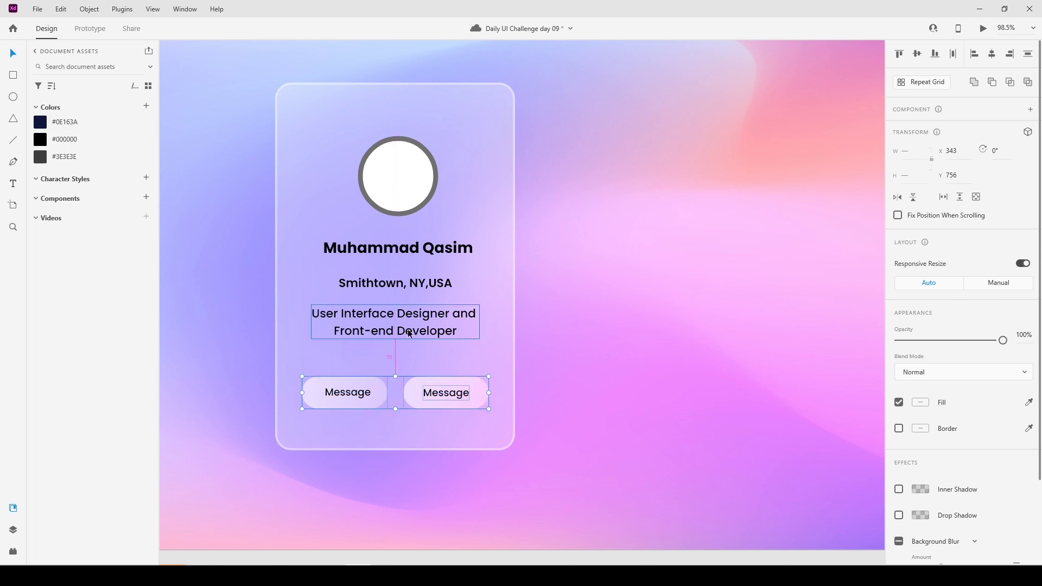
pyautogui.press('Up')
pyautogui.press('Up')
pyautogui.press('Up')
pyautogui.press('Up')
pyautogui.press('Up')
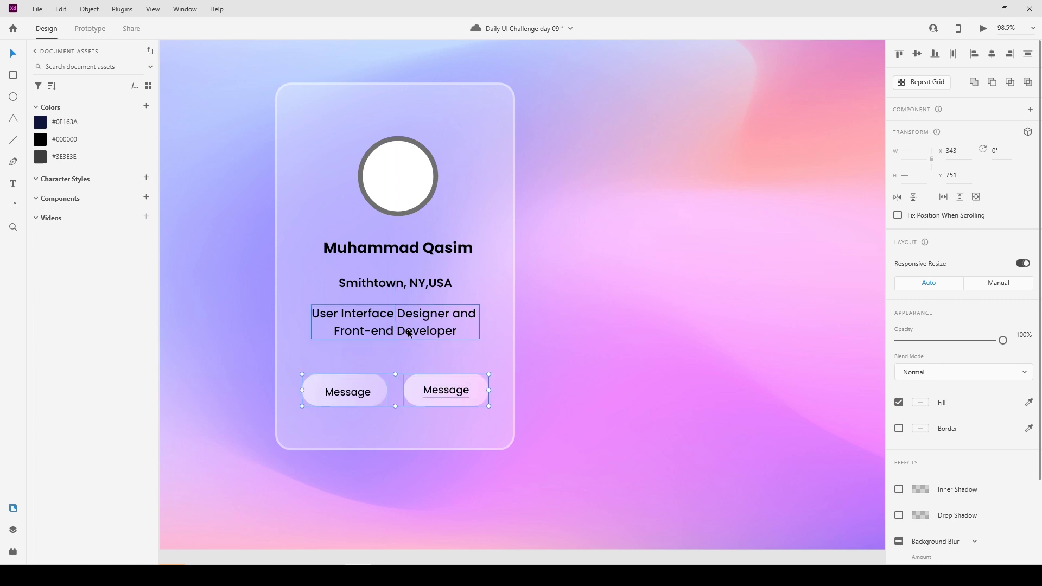
# Re-centre the left button's Message text horizontally and vertically on its pill.
pyautogui.click(434, 474)
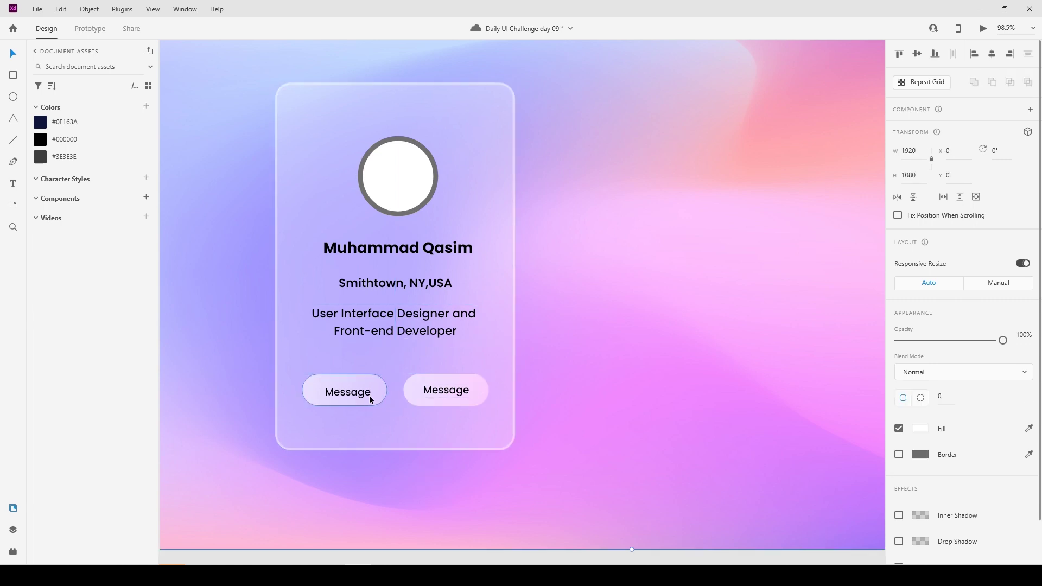
pyautogui.click(386, 387)
pyautogui.click(386, 387)
pyautogui.click(992, 54)
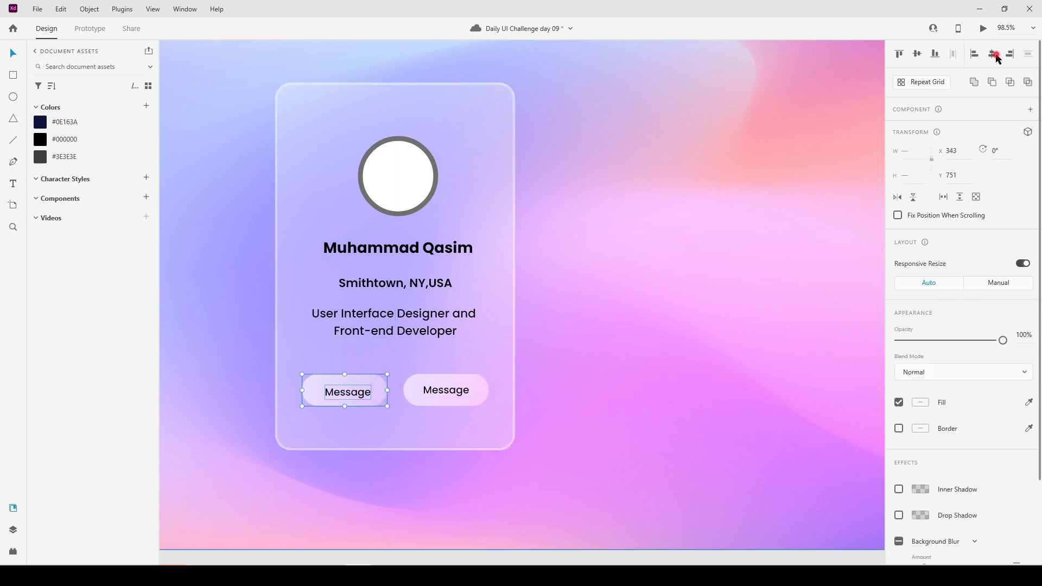
pyautogui.click(917, 53)
pyautogui.click(440, 472)
# Give the right button a solid dark navy #0E163A fill without blur.
pyautogui.click(478, 404)
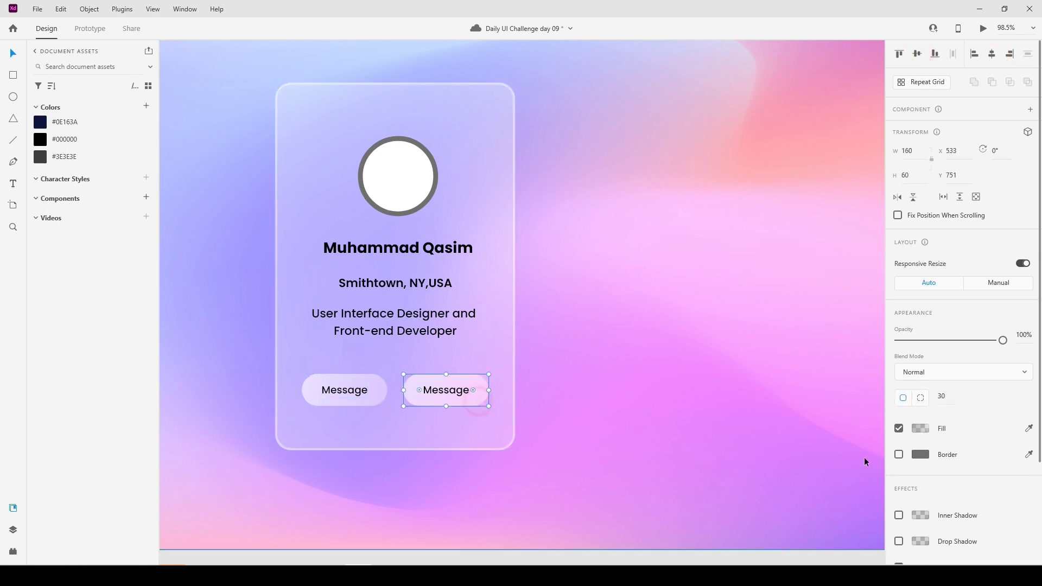
pyautogui.scroll(-3, 865, 458)
pyautogui.scroll(-3, 896, 512)
pyautogui.click(899, 446)
pyautogui.click(899, 442)
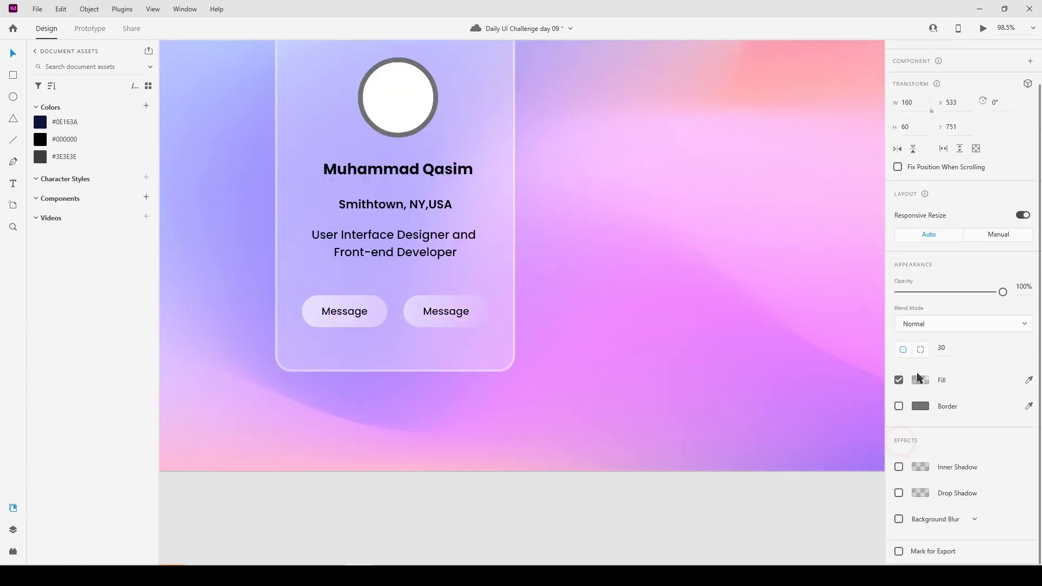
pyautogui.click(920, 380)
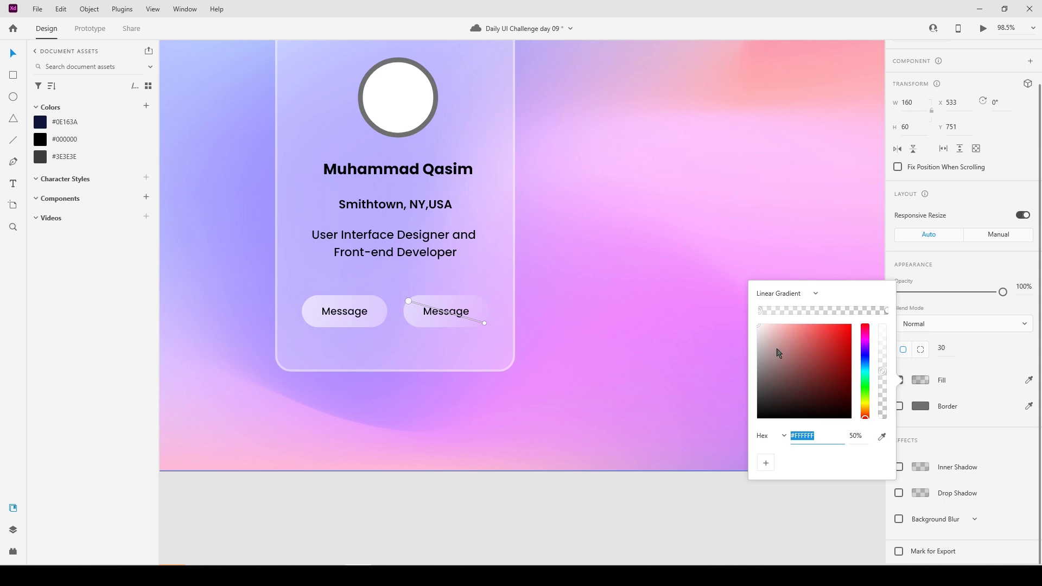
pyautogui.click(809, 294)
pyautogui.click(795, 268)
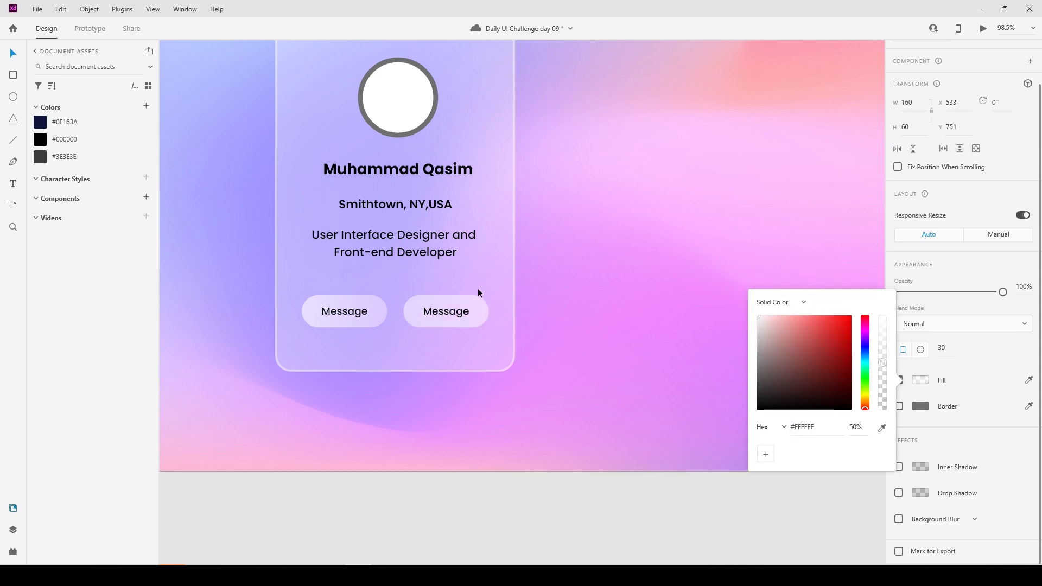
pyautogui.click(67, 122)
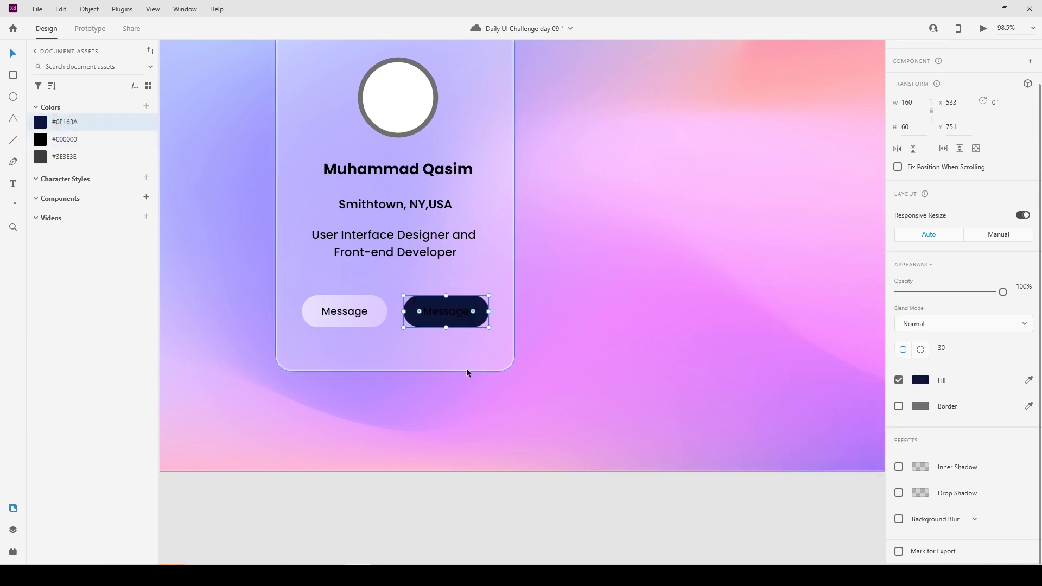
# Make the right button's text white.
pyautogui.doubleClick(449, 317)
pyautogui.scroll(-5, 929, 478)
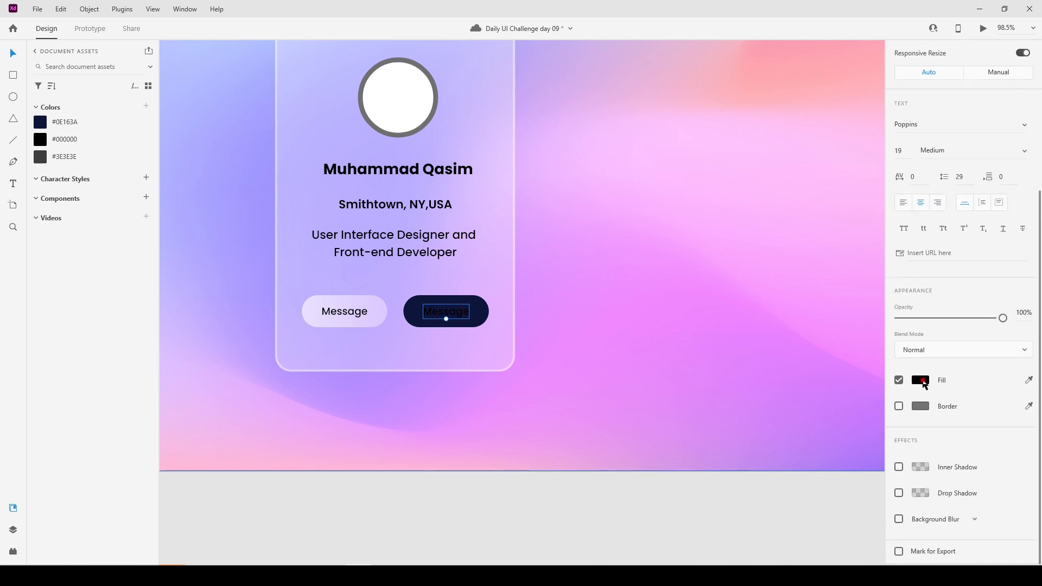
pyautogui.click(920, 379)
pyautogui.moveTo(760, 338); pyautogui.dragTo(757, 306)
pyautogui.click(551, 500)
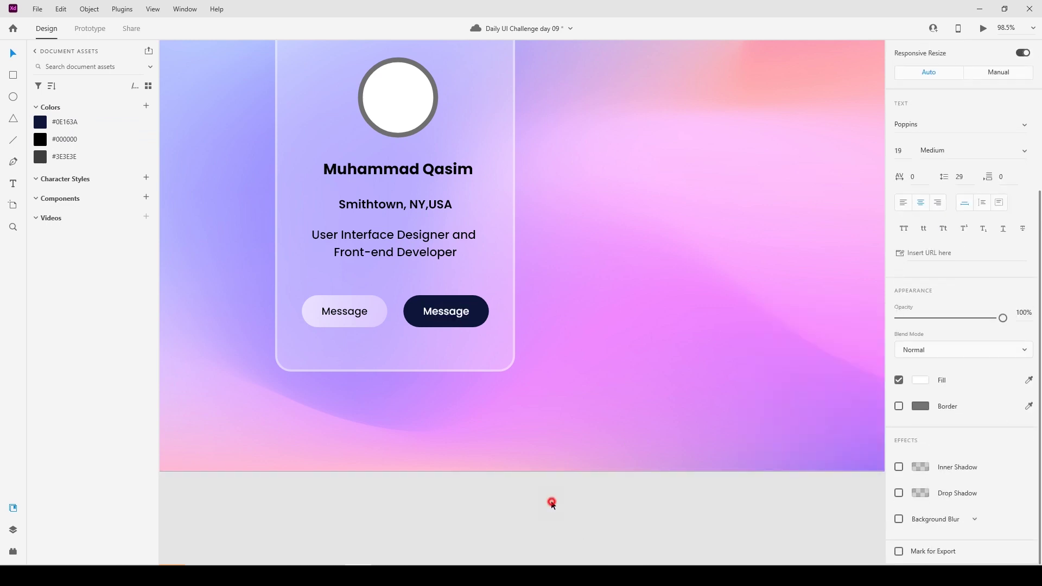
# Retype the right button's label as 'Following'.
pyautogui.scroll(-1, 539, 404)
pyautogui.scroll(-3, 538, 404)
pyautogui.doubleClick(499, 361)
pyautogui.write('Following')
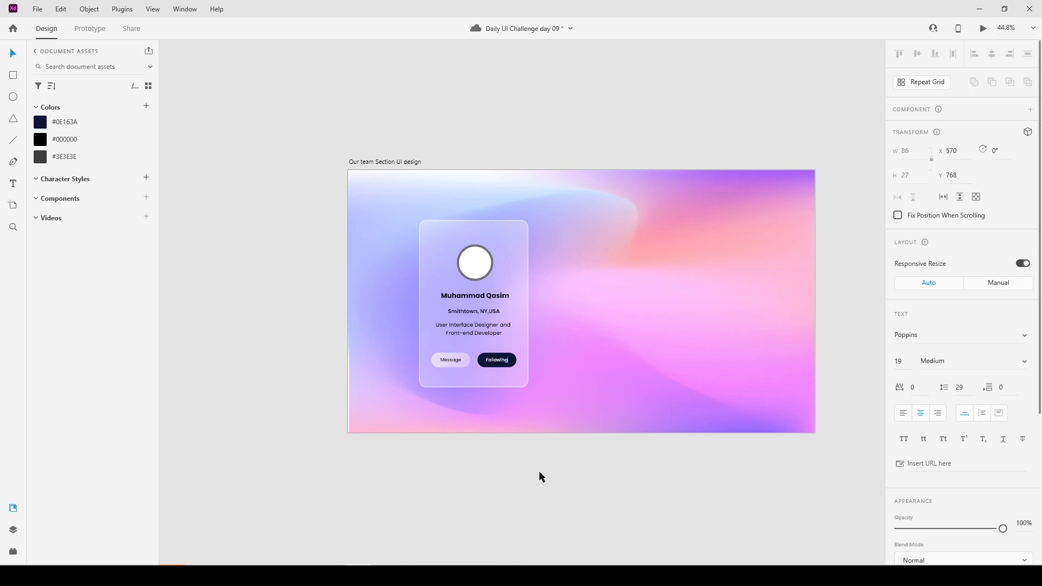
pyautogui.click(541, 478)
# Centre the Following label horizontally and vertically on its dark pill.
pyautogui.hscroll(1, 569, 460)
pyautogui.scroll(2, 476, 407)
pyautogui.click(458, 475)
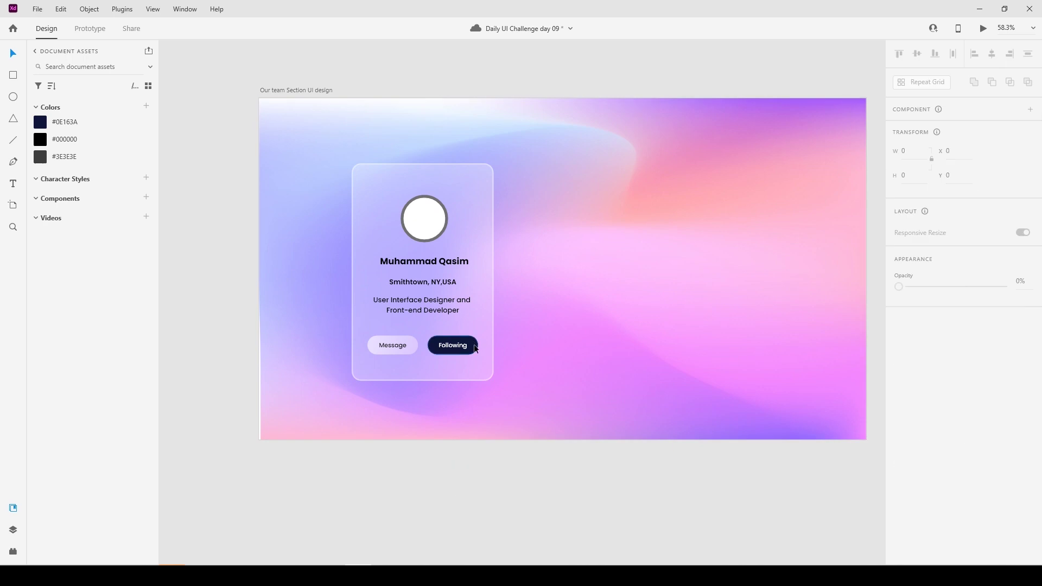
pyautogui.click(452, 345)
pyautogui.doubleClick(461, 347)
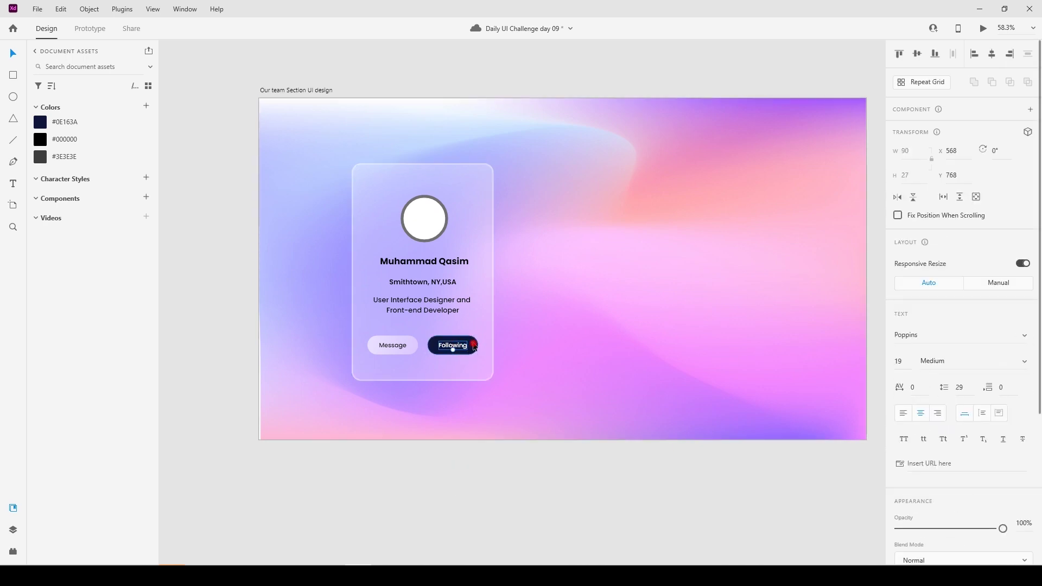
pyautogui.keyDown('shift'); pyautogui.click(472, 349); pyautogui.keyUp('shift')
pyautogui.click(992, 53)
pyautogui.click(917, 53)
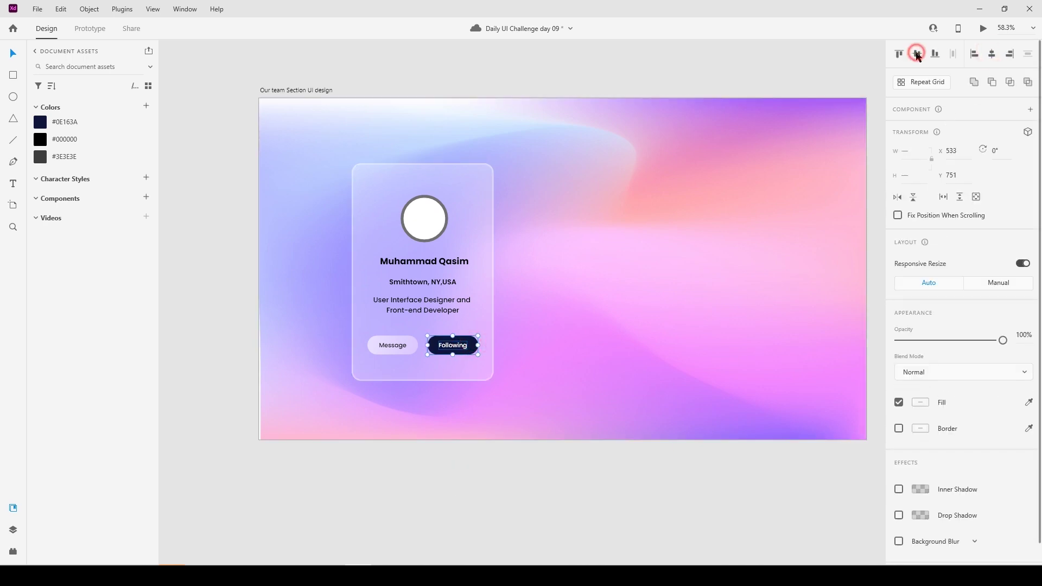
pyautogui.click(555, 474)
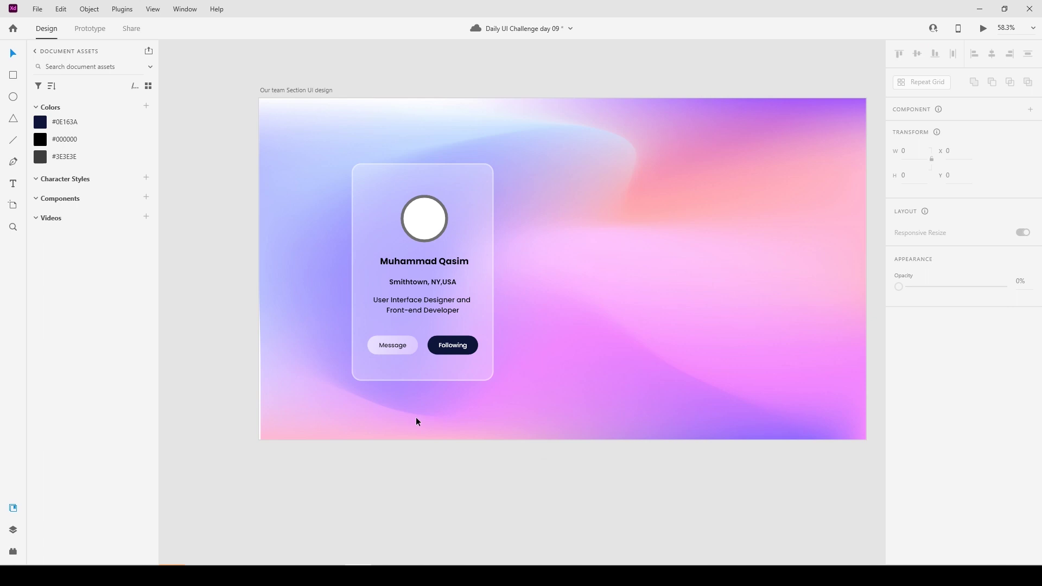
pyautogui.click(445, 366)
pyautogui.click(400, 495)
# Alt-drag two copies of the profile card to the right, then move all three to centre.
pyautogui.moveTo(331, 483); pyautogui.dragTo(526, 177)
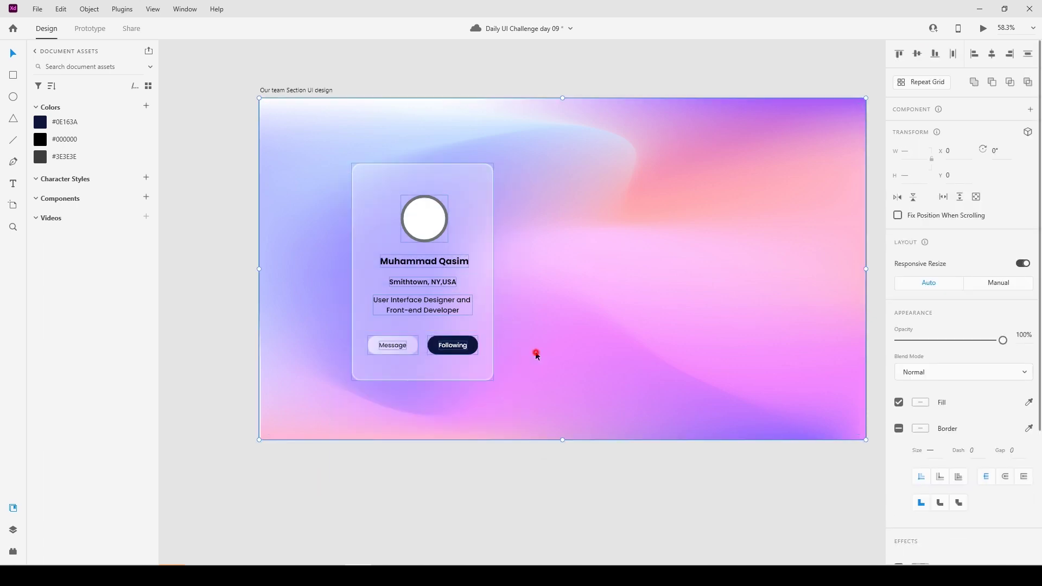
pyautogui.click(476, 252)
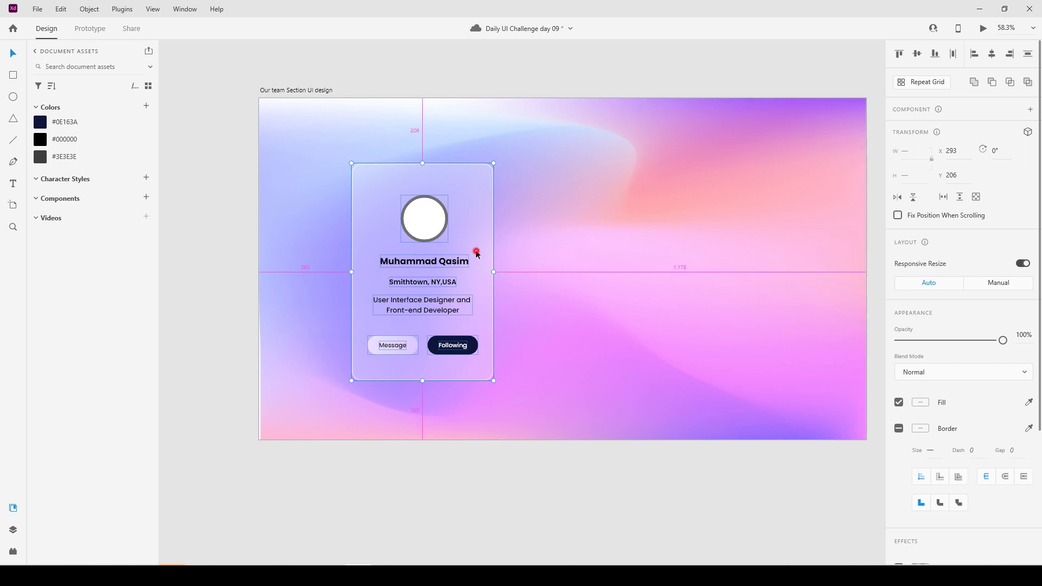
pyautogui.moveTo(477, 252); pyautogui.dragTo(812, 275)
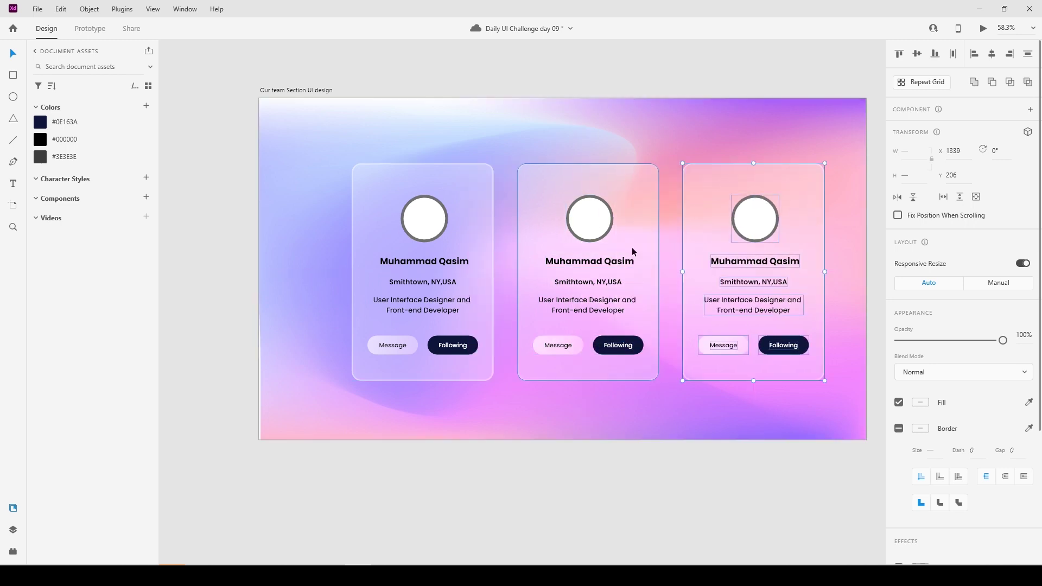
pyautogui.moveTo(334, 495); pyautogui.dragTo(709, 448)
pyautogui.moveTo(796, 349); pyautogui.dragTo(816, 227)
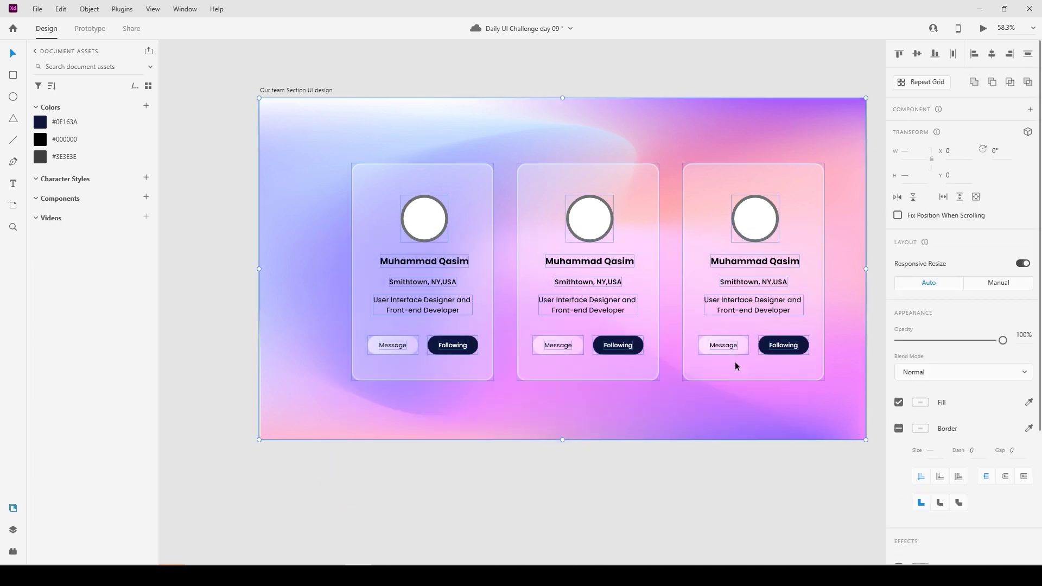
pyautogui.moveTo(353, 487); pyautogui.dragTo(848, 147)
pyautogui.keyDown('shift'); pyautogui.click(675, 409); pyautogui.keyUp('shift')
pyautogui.moveTo(638, 252)
pyautogui.mouseDown()
pyautogui.moveTo(630, 232)
pyautogui.moveTo(614, 235)
pyautogui.moveTo(619, 242)
pyautogui.mouseUp()
# Replace the middle card's dark Following pill with a copy of the light Message pill.
pyautogui.click(525, 523)
pyautogui.hscroll(1, 514, 433)
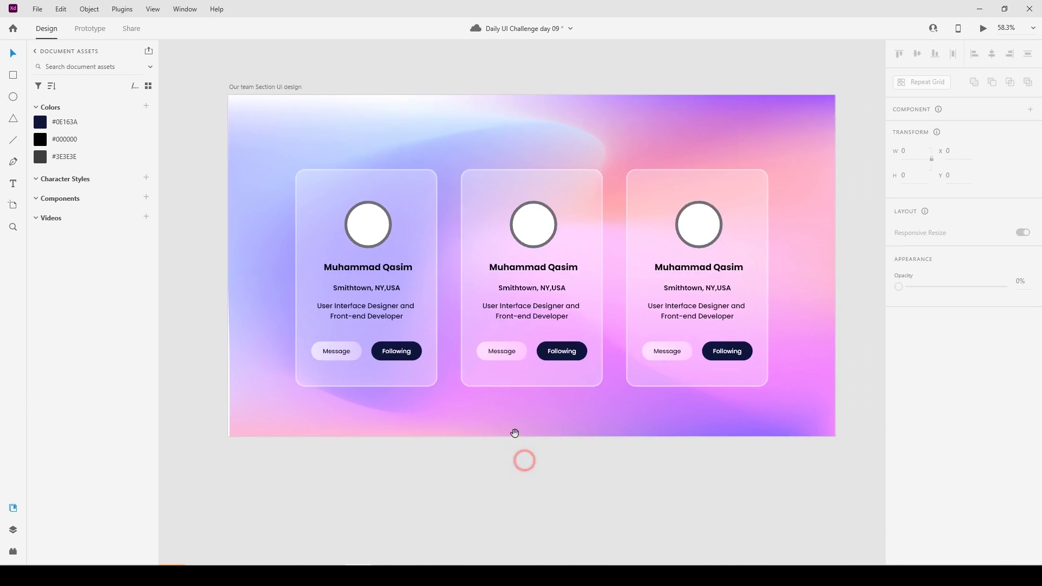
pyautogui.doubleClick(583, 350)
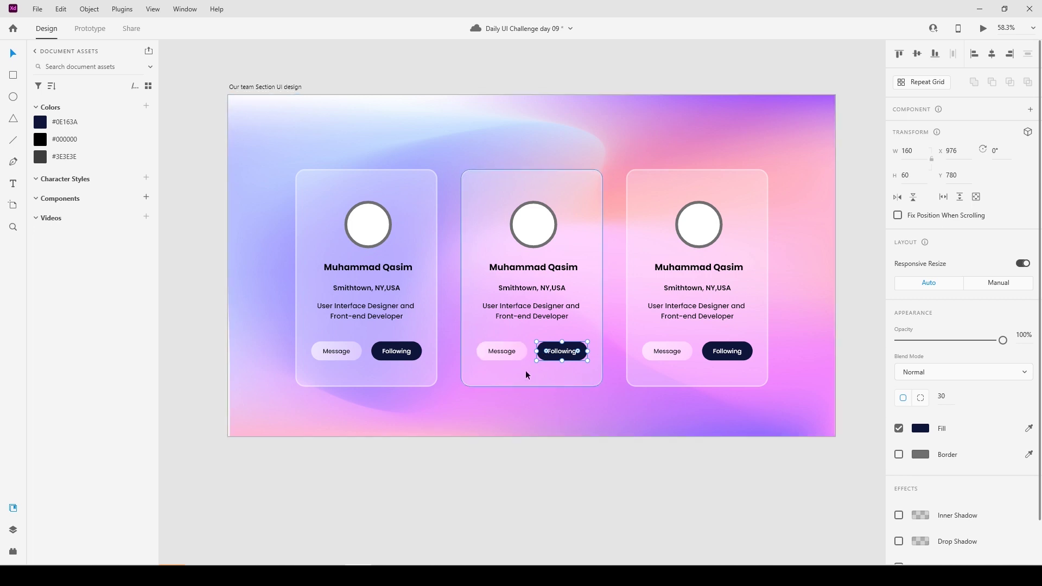
pyautogui.press('Delete')
pyautogui.moveTo(521, 352); pyautogui.dragTo(581, 353)
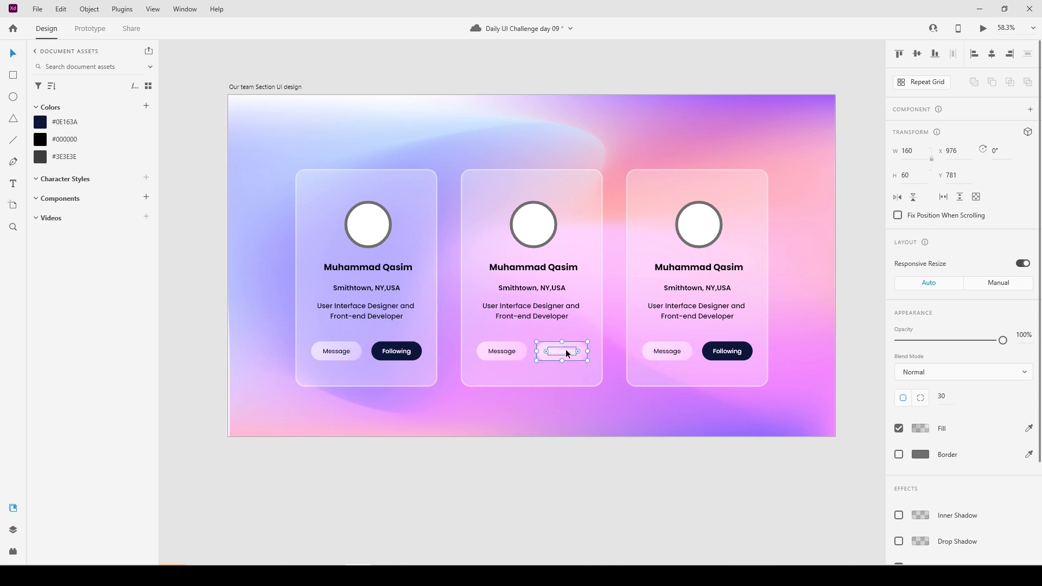
# Set the middle card's Following text fill to dark.
pyautogui.click(565, 350)
pyautogui.scroll(-4, 914, 405)
pyautogui.click(920, 380)
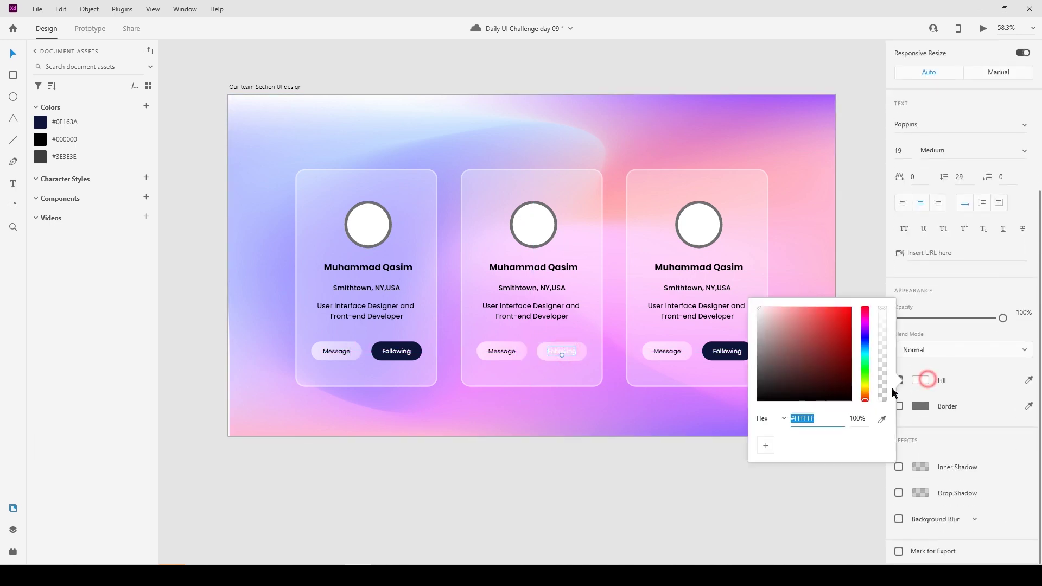
pyautogui.click(798, 372)
pyautogui.click(610, 502)
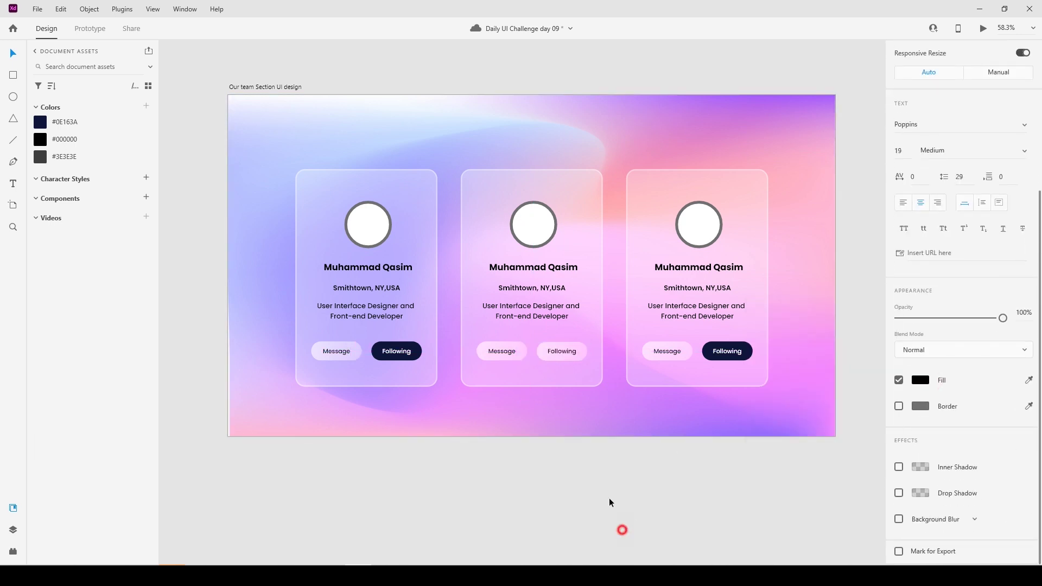
# Retype the middle card's light button label from 'Following' to 'Follow'.
pyautogui.doubleClick(568, 351)
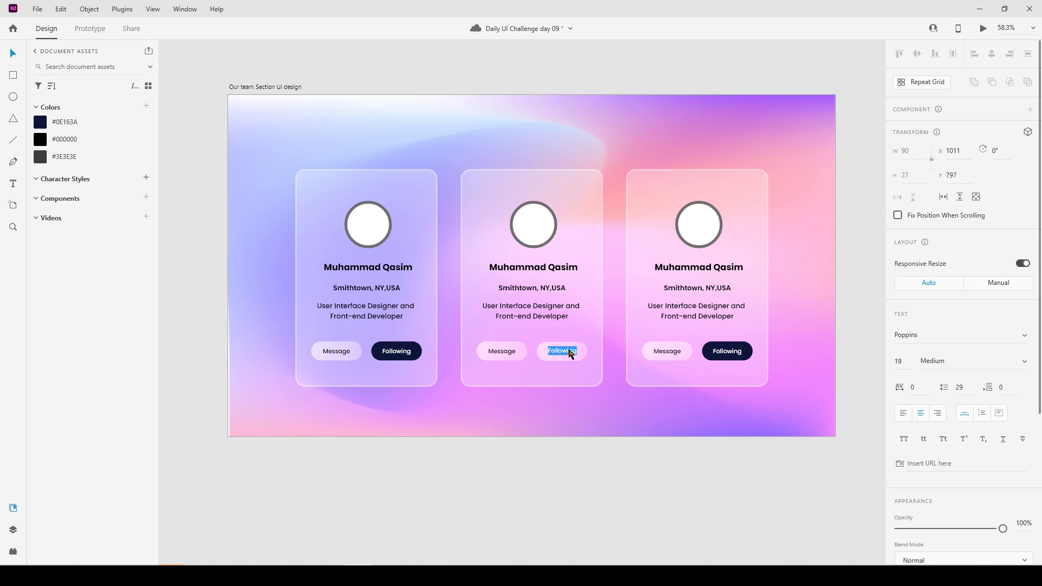
pyautogui.write('F')
pyautogui.click(581, 346)
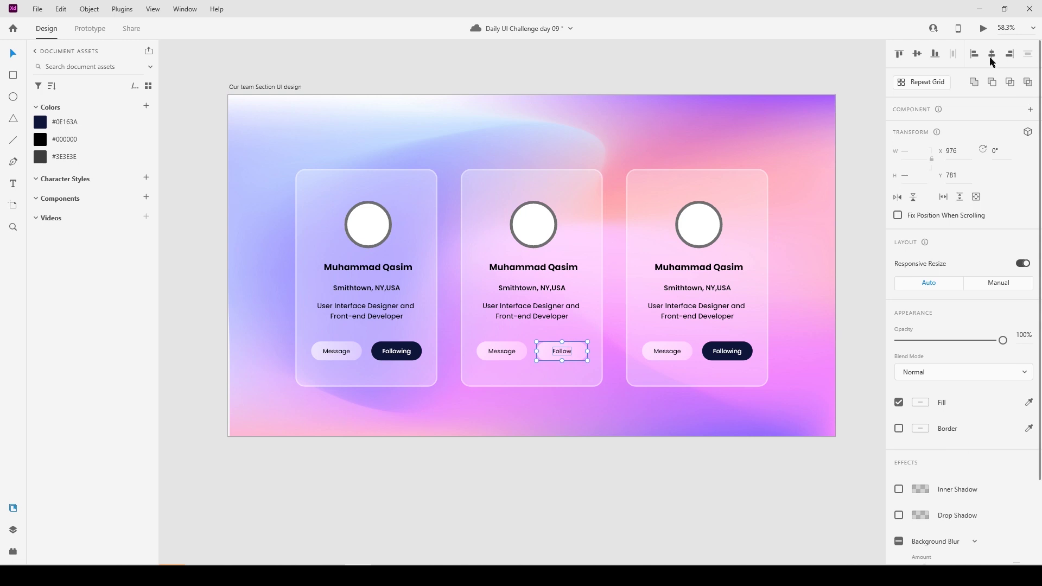
pyautogui.click(571, 497)
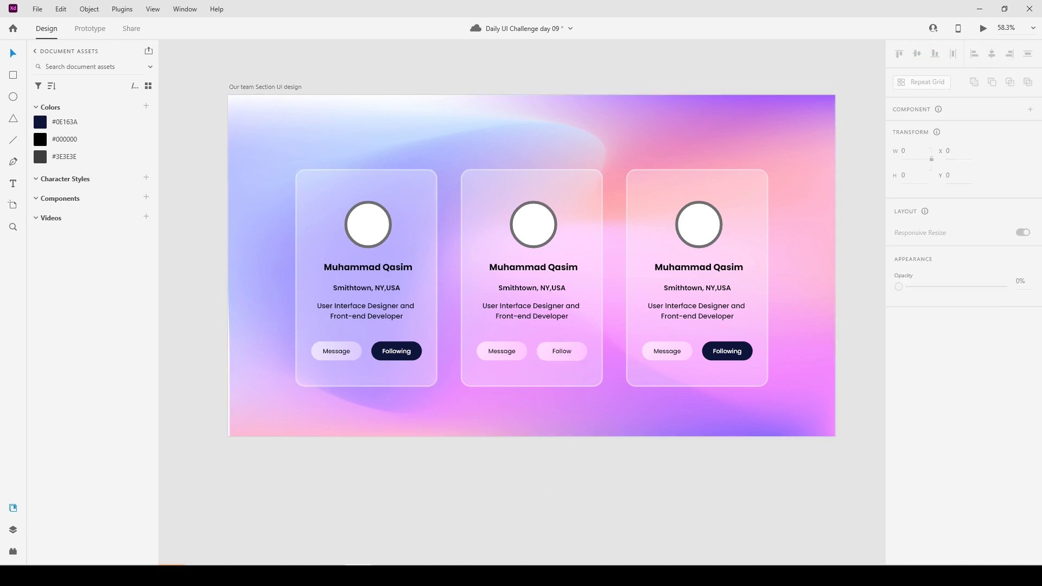
# Paste a new name, 'Los Angeles,CA, USA' and 'Artist, Designer, Education, Subject Matter Expert Writer' into the middle card.
pyautogui.click(553, 270)
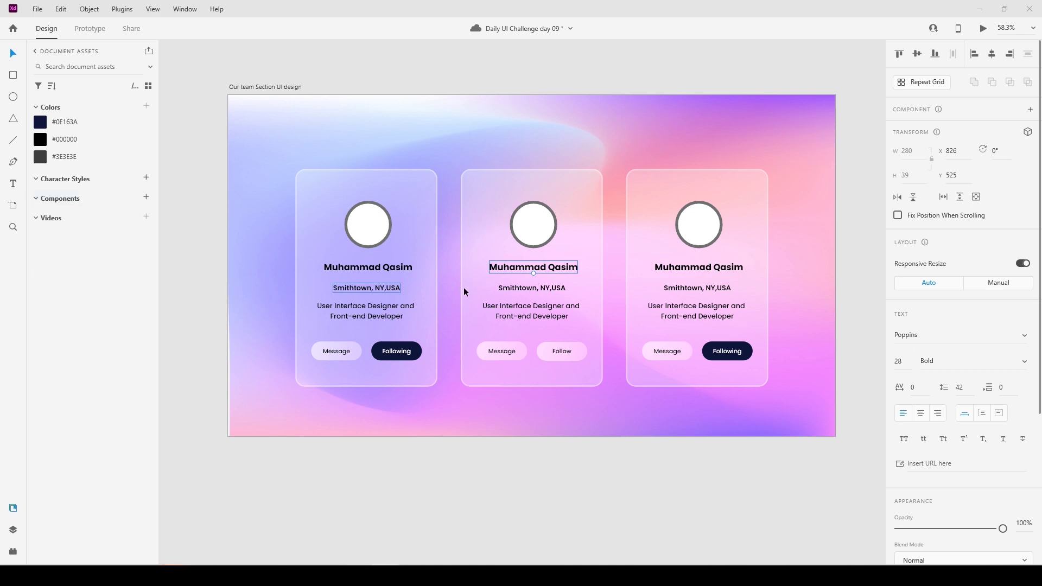
pyautogui.doubleClick(517, 266)
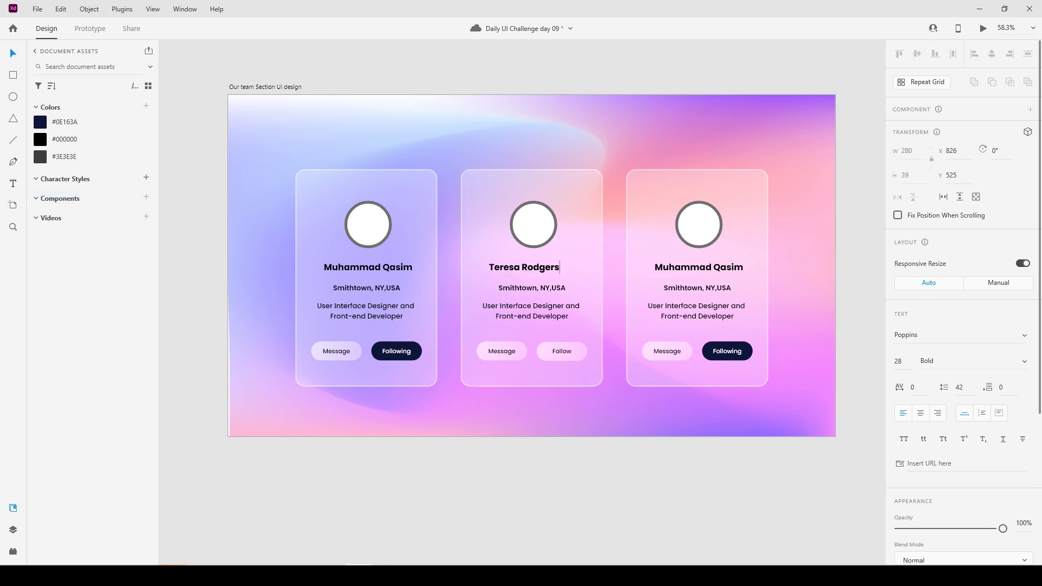
pyautogui.click(540, 291)
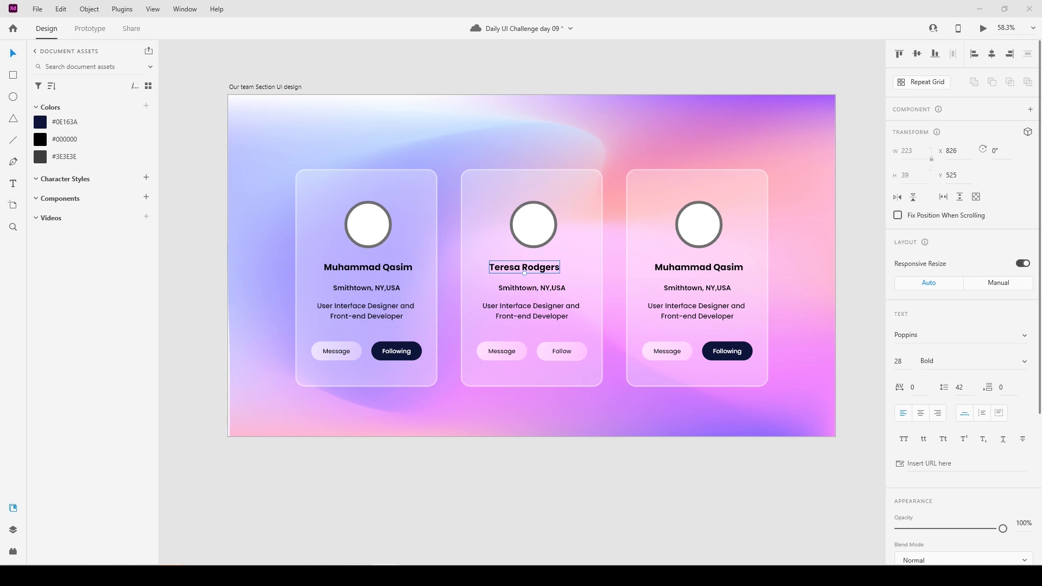
pyautogui.click(507, 287)
pyautogui.doubleClick(507, 287)
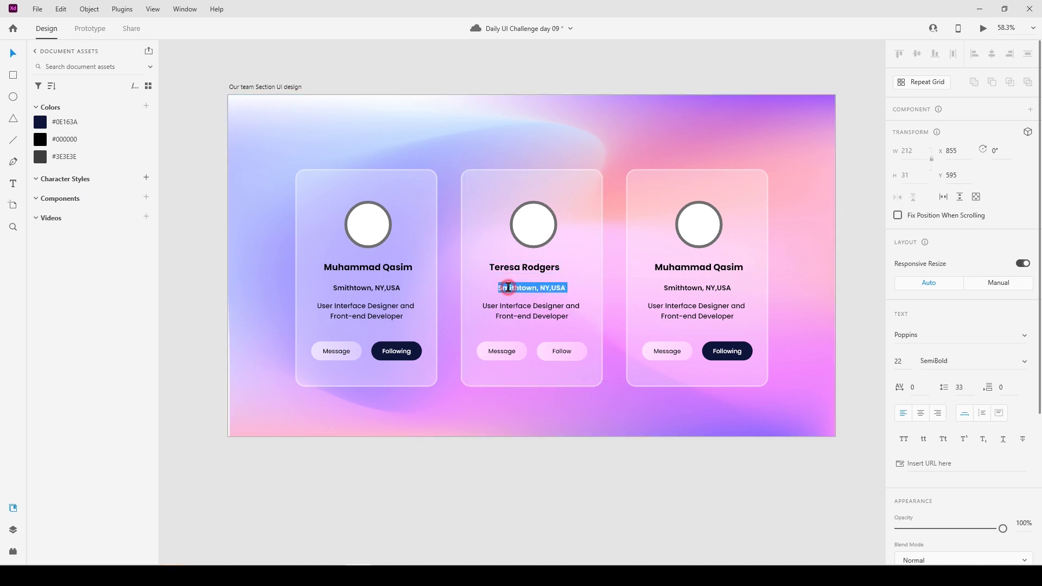
pyautogui.write('Los Angeles,CA, USA')
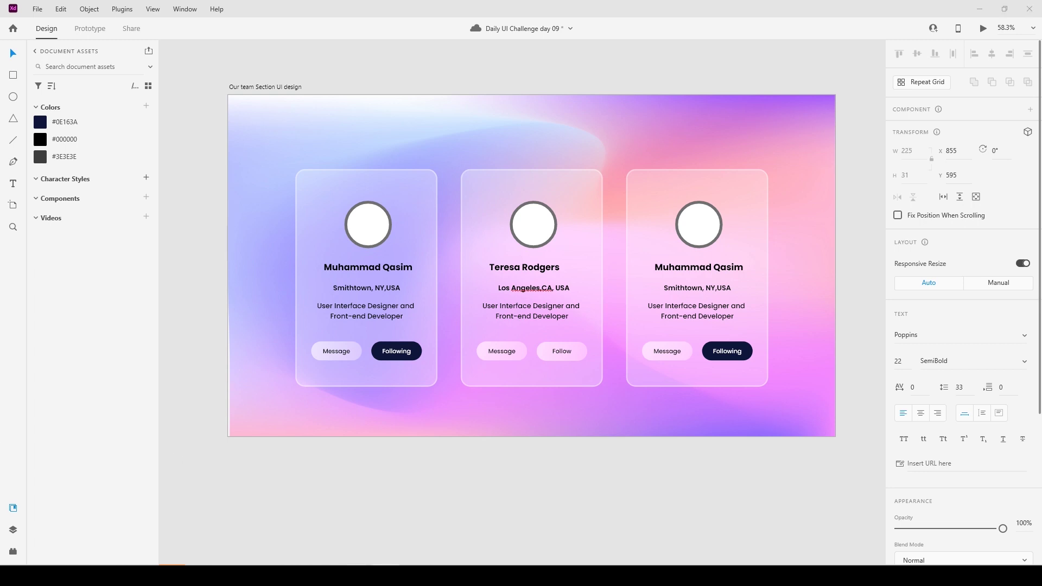
pyautogui.click(539, 305)
pyautogui.doubleClick(539, 305)
pyautogui.write('Artist, Designer, Education, Subject Matter Expert Writer')
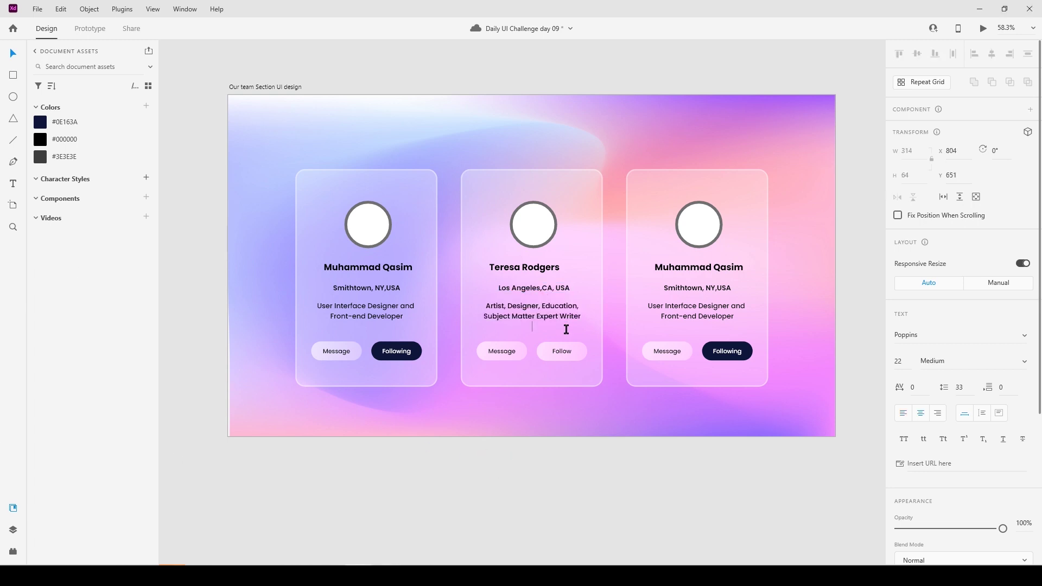
pyautogui.click(669, 491)
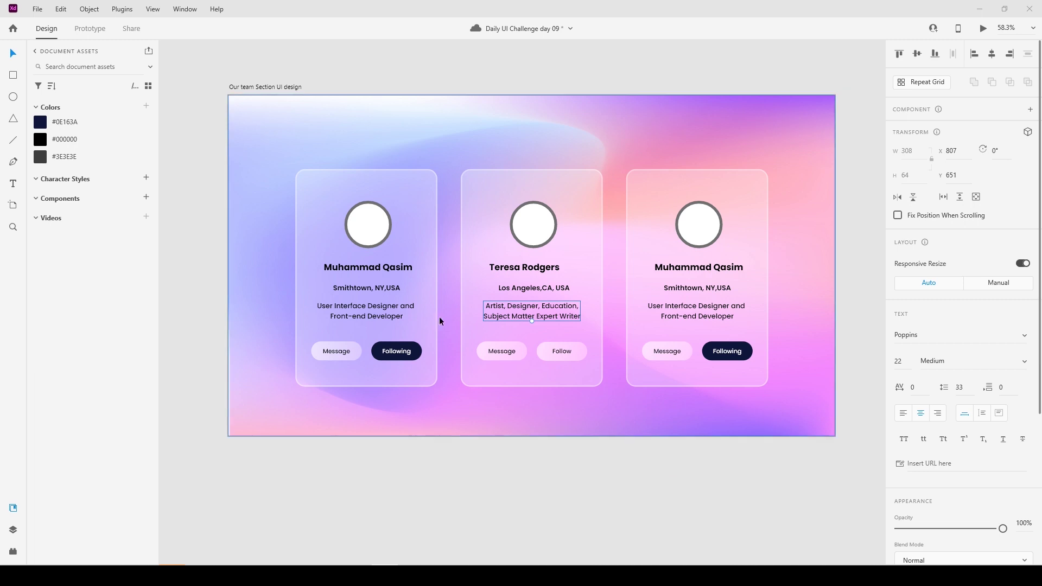
# Replace the third card's name with the new person's full name.
pyautogui.click(633, 458)
pyautogui.doubleClick(685, 265)
pyautogui.hotkey('ctrl', 'a')
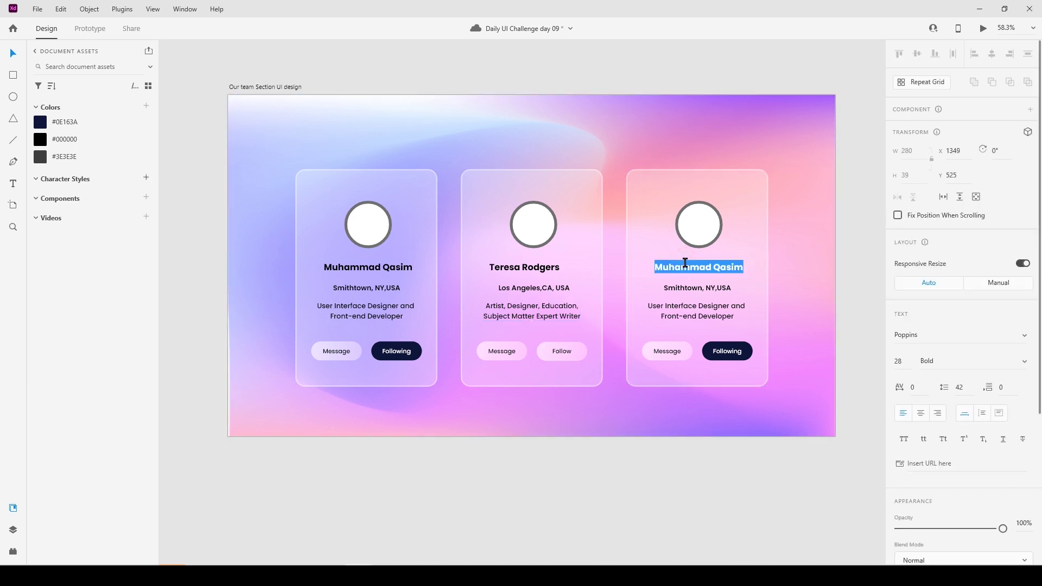
pyautogui.click(616, 466)
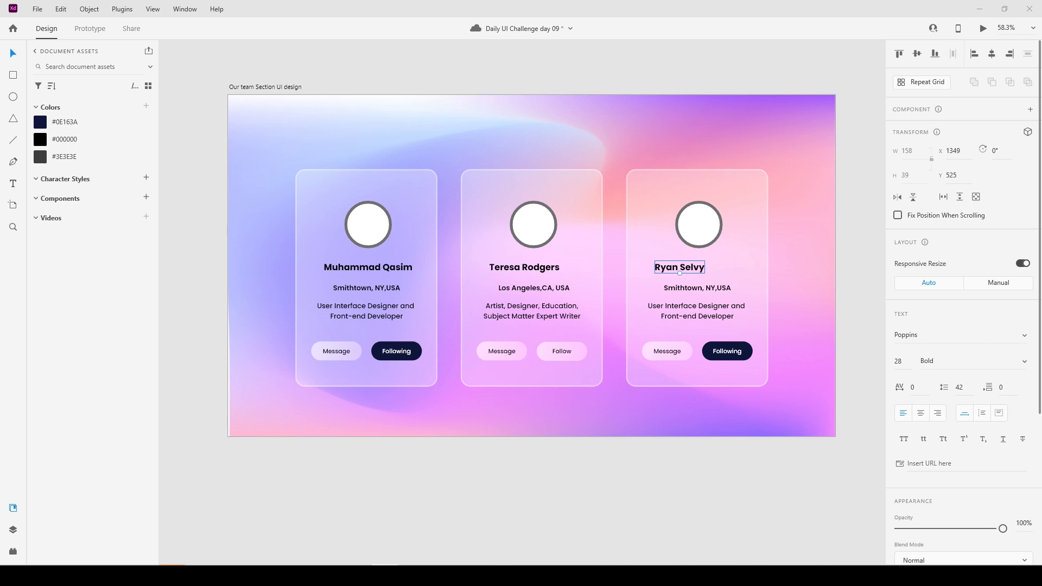
pyautogui.click(698, 490)
# Change the third card's location to 'Brooklyn, NY, USA' and paste in 'Motion Designer, Behance Livestreaming Association'.
pyautogui.doubleClick(692, 289)
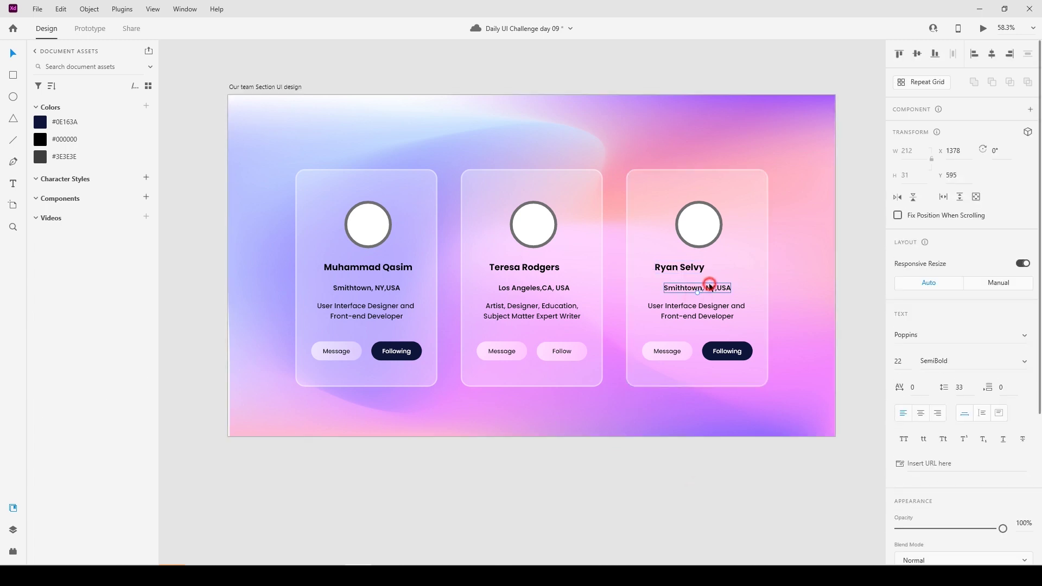
pyautogui.hotkey('ctrl', 'a')
pyautogui.write('Brooklyn, NY, USA')
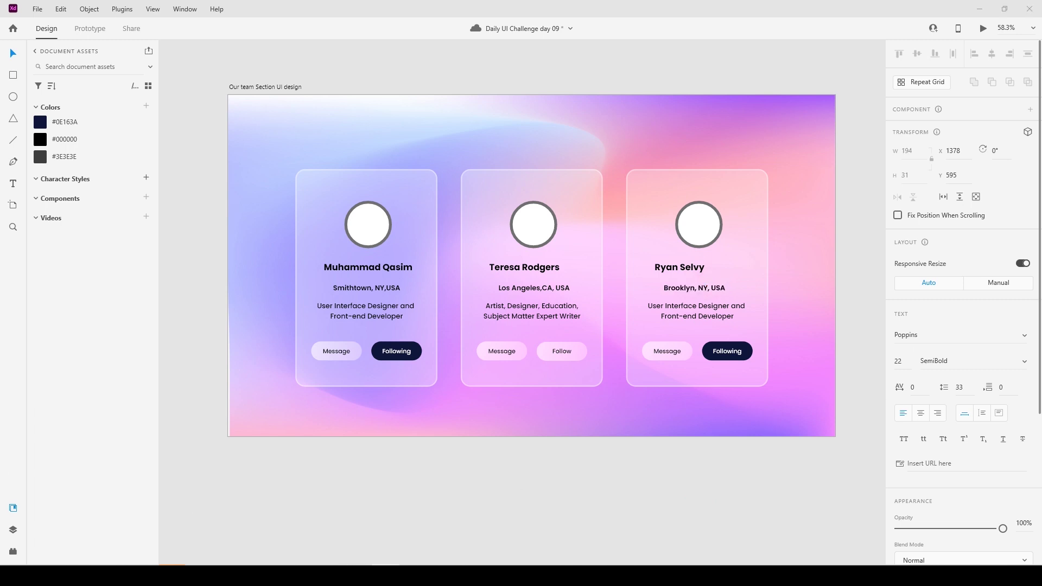
pyautogui.doubleClick(711, 309)
pyautogui.hotkey('ctrl', 'a')
pyautogui.write('Motion Designer, Behance Livestreaming Association')
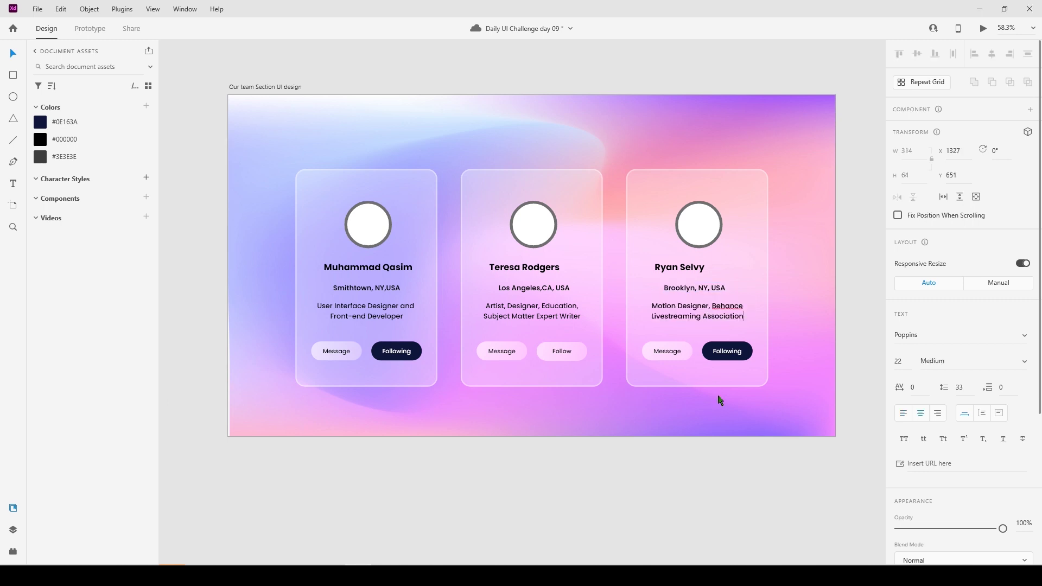
pyautogui.click(727, 488)
pyautogui.click(706, 306)
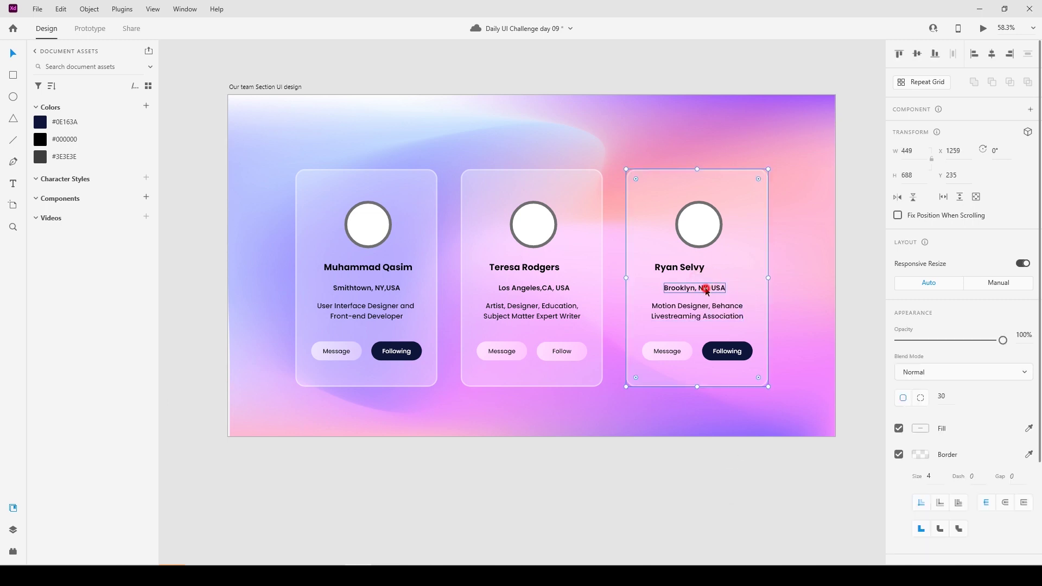
# Centre-align the name, location and title texts in the third and middle cards.
pyautogui.doubleClick(707, 289)
pyautogui.keyDown('shift'); pyautogui.click(695, 269); pyautogui.keyUp('shift')
pyautogui.keyDown('shift'); pyautogui.click(711, 312); pyautogui.keyUp('shift')
pyautogui.click(993, 54)
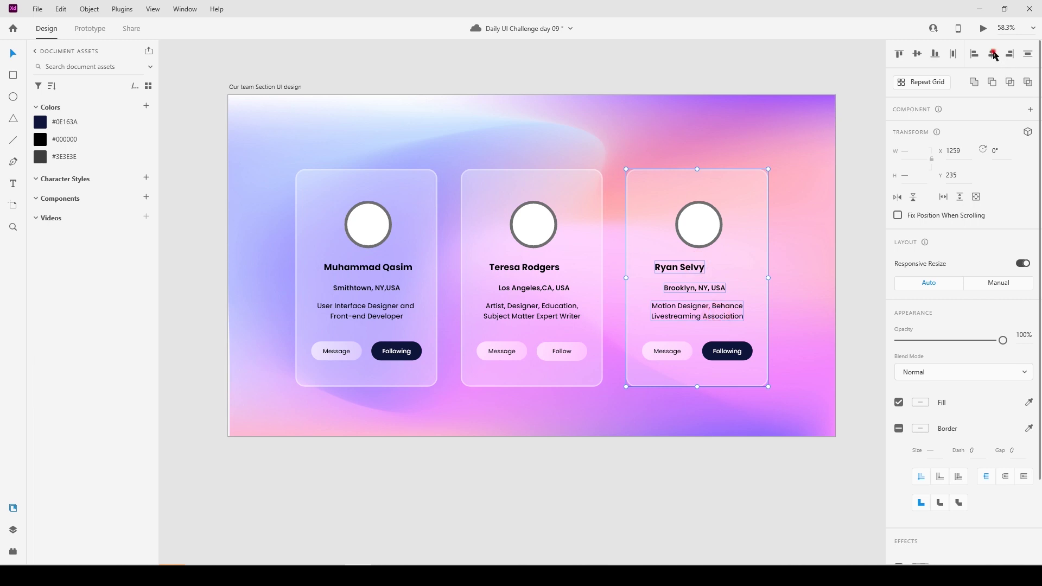
pyautogui.click(659, 458)
pyautogui.doubleClick(538, 306)
pyautogui.keyDown('shift'); pyautogui.click(538, 288); pyautogui.keyUp('shift')
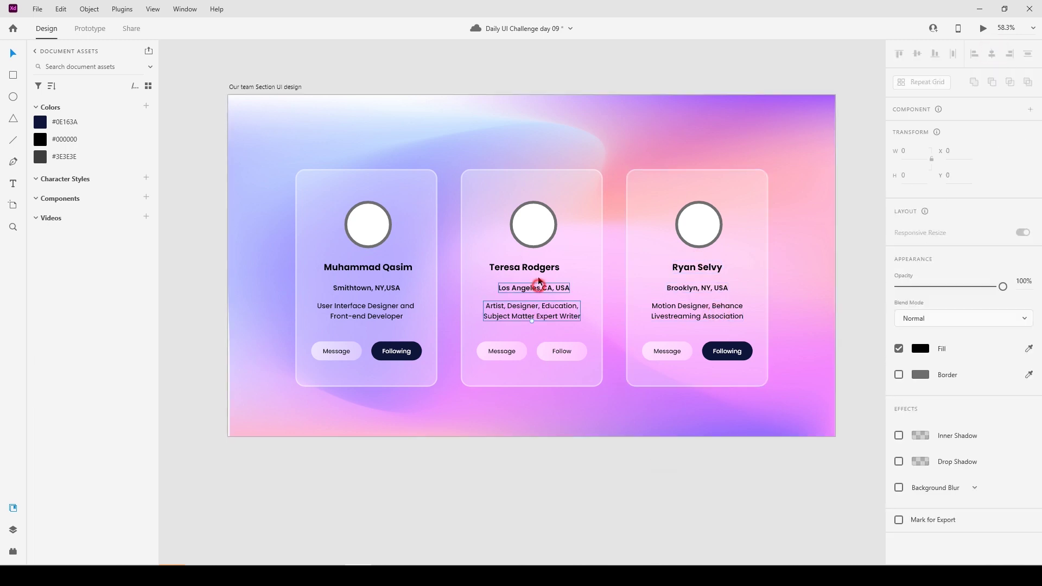
pyautogui.keyDown('shift'); pyautogui.click(539, 276); pyautogui.keyUp('shift')
pyautogui.click(992, 53)
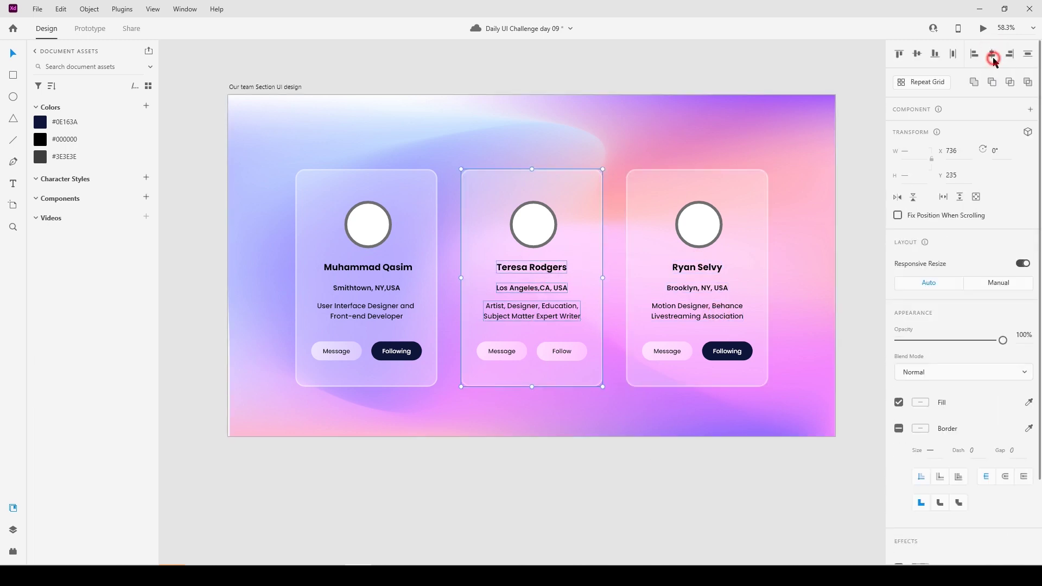
pyautogui.click(679, 485)
# Set the border colour of all three avatar circles to white (#FFFFFF).
pyautogui.click(703, 234)
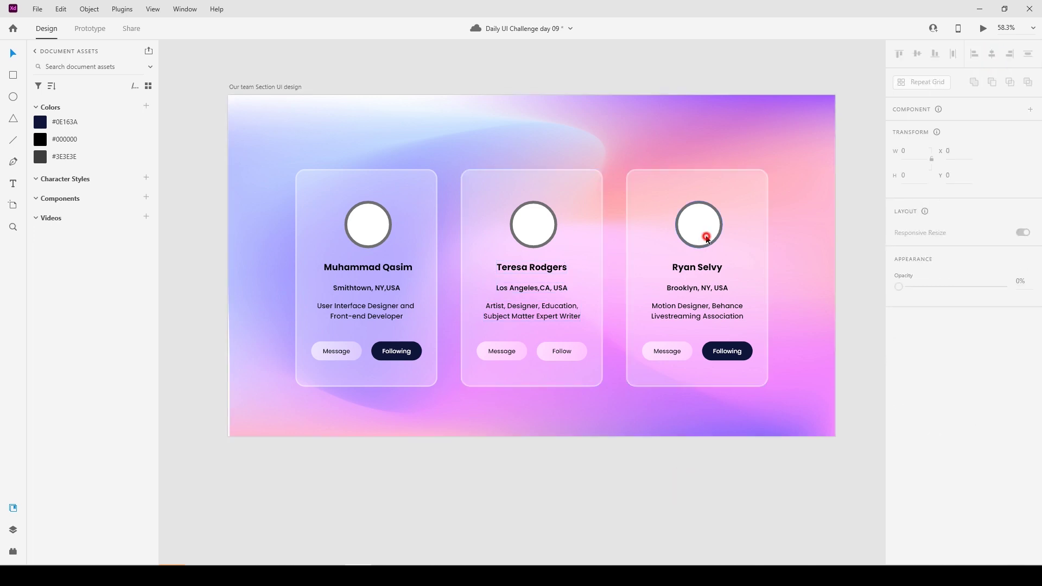
pyautogui.keyDown('shift'); pyautogui.click(542, 228); pyautogui.keyUp('shift')
pyautogui.keyDown('shift'); pyautogui.click(379, 228); pyautogui.keyUp('shift')
pyautogui.scroll(-1, 971, 426)
pyautogui.scroll(-2, 971, 426)
pyautogui.click(920, 327)
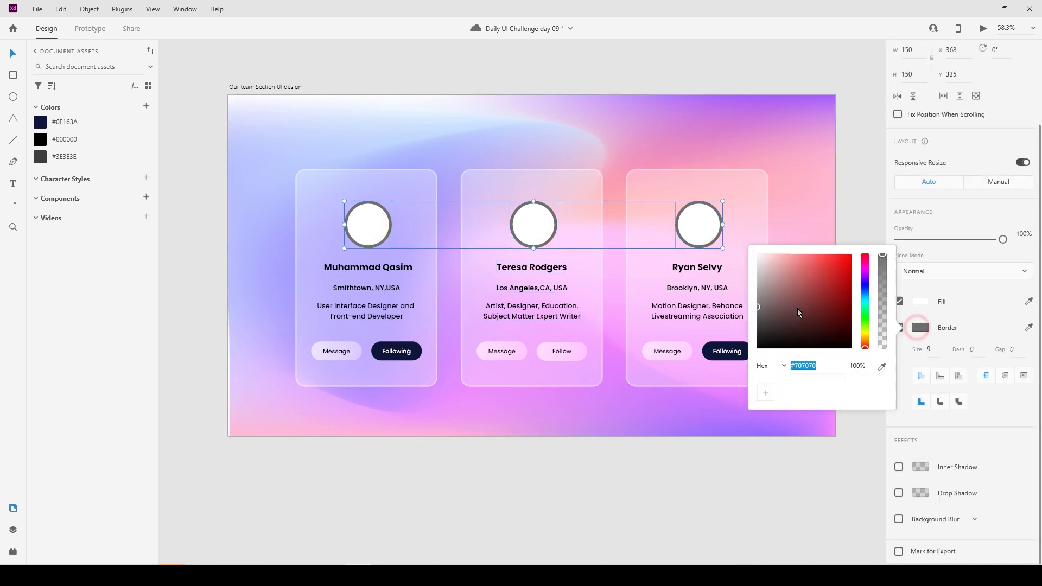
pyautogui.click(759, 255)
pyautogui.click(626, 515)
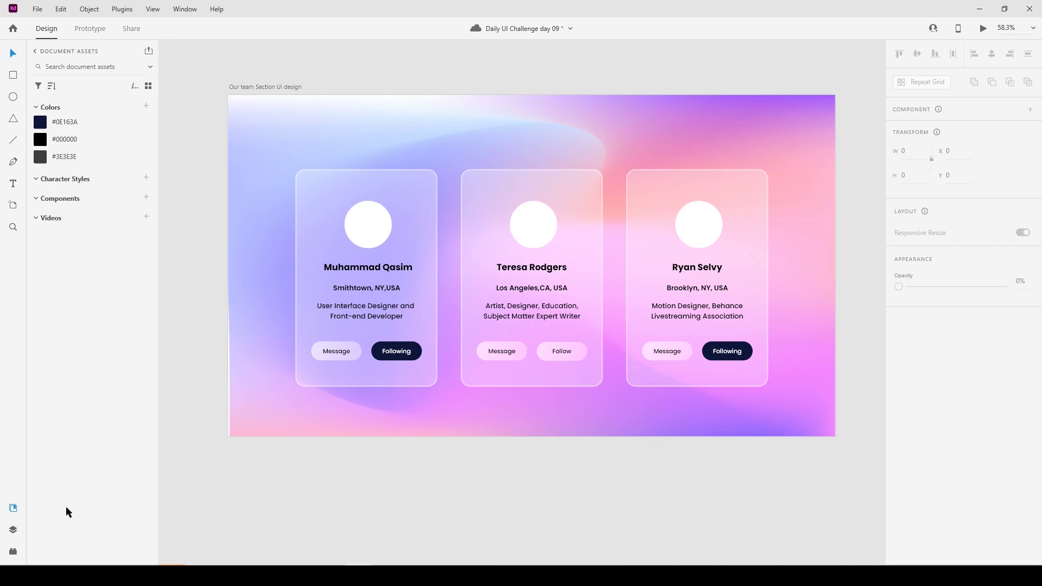
# Select the three avatar circles in the UI Faces plugin and browse Unsplash.com photos.
pyautogui.click(14, 552)
pyautogui.click(532, 225)
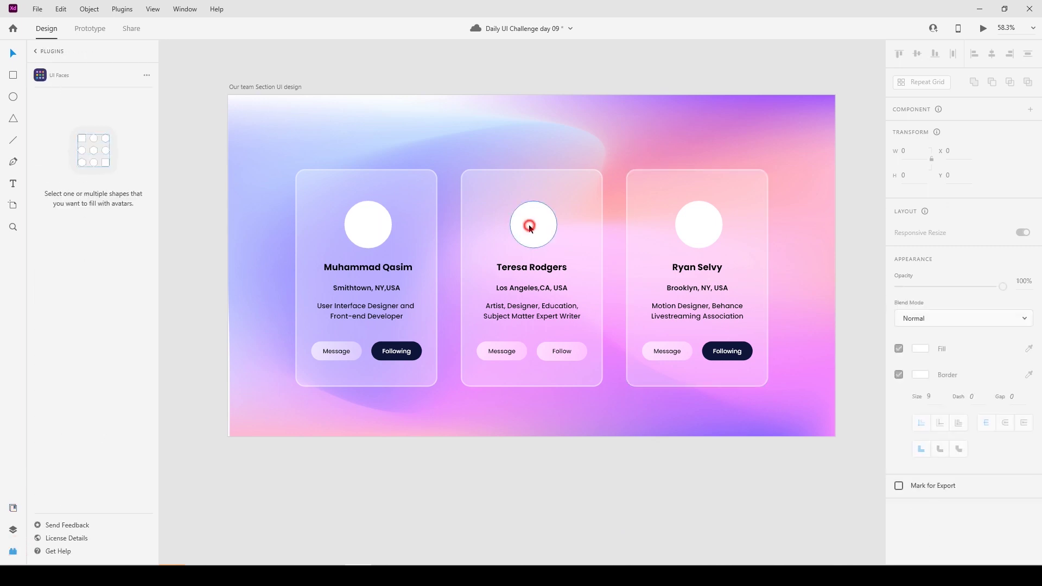
pyautogui.keyDown('shift'); pyautogui.click(689, 226); pyautogui.keyUp('shift')
pyautogui.keyDown('shift'); pyautogui.click(375, 227); pyautogui.keyUp('shift')
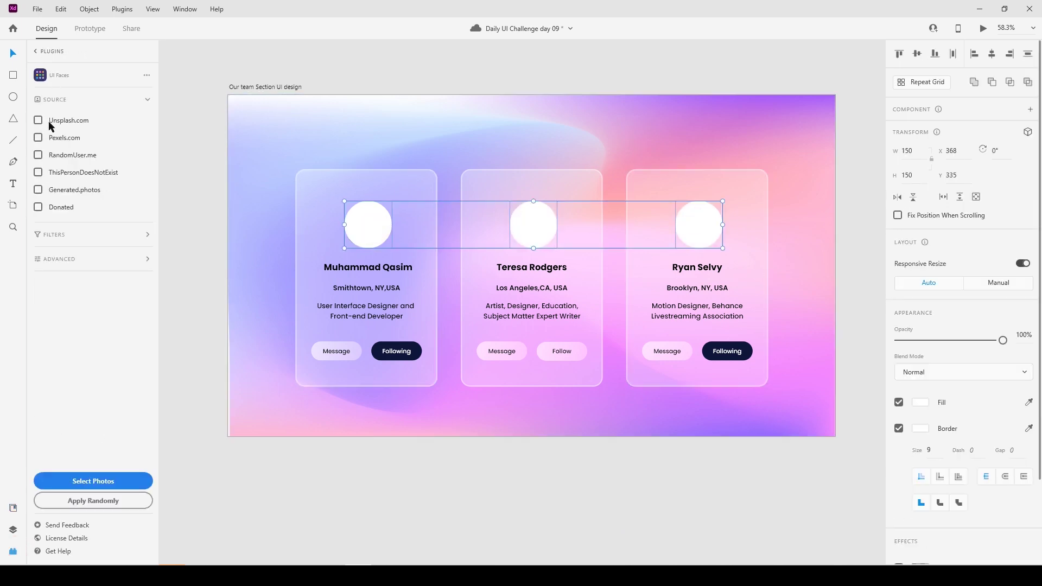
pyautogui.click(114, 478)
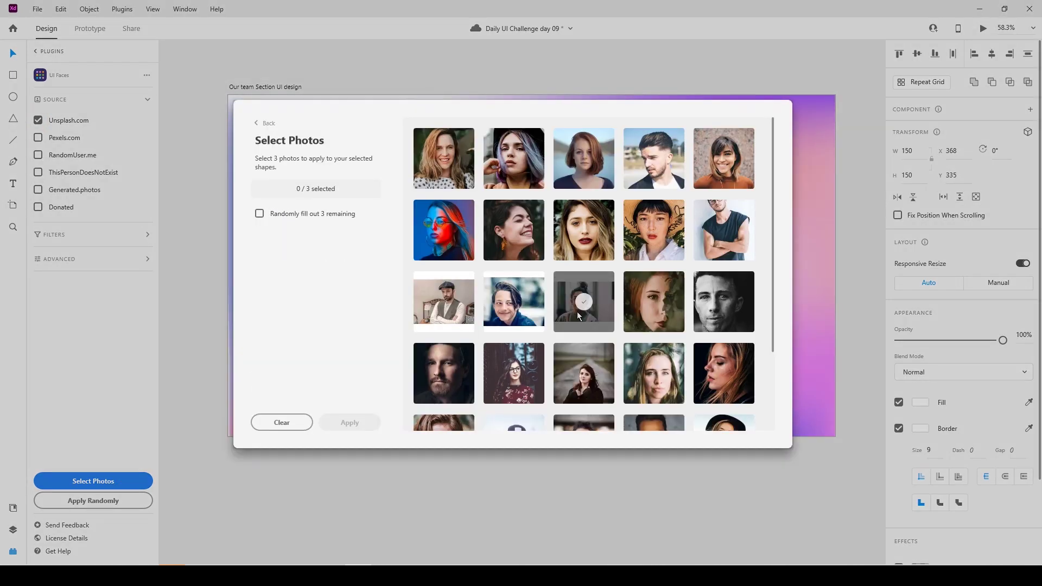
# Pick three portrait photos and apply them to the avatar circles.
pyautogui.scroll(-3, 578, 316)
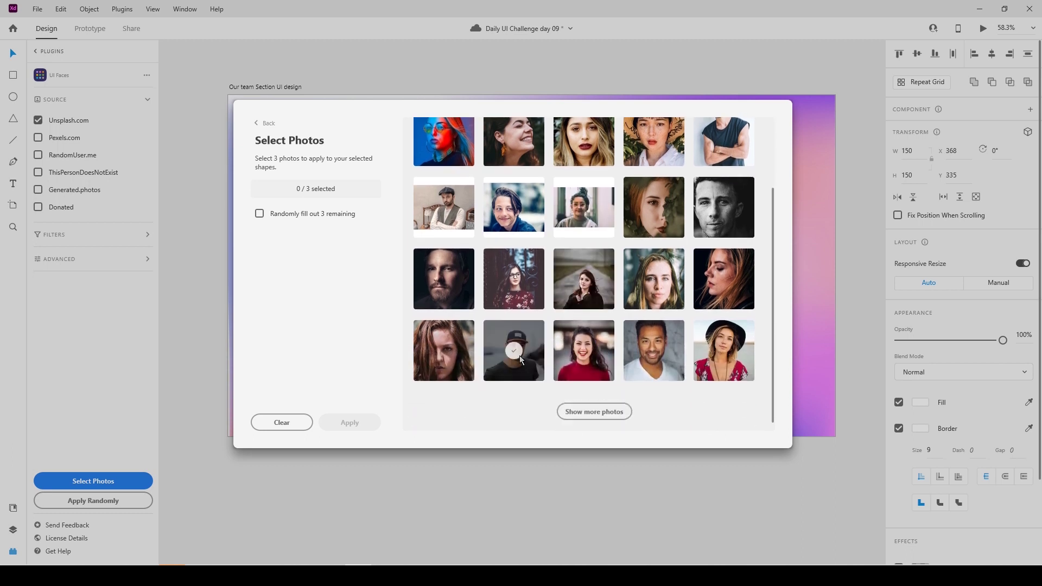
pyautogui.click(514, 353)
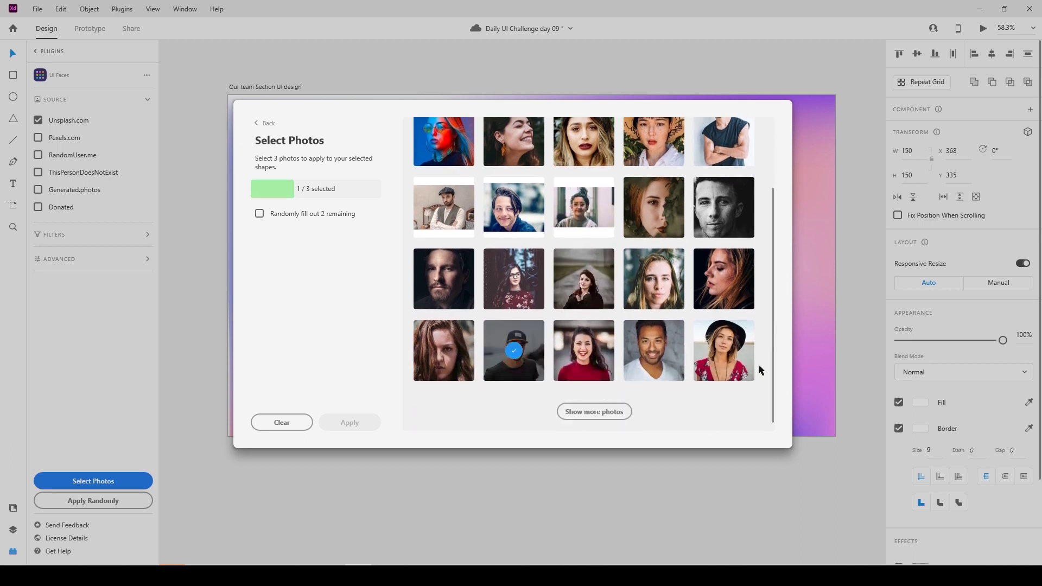
pyautogui.click(586, 323)
pyautogui.scroll(2, 586, 322)
pyautogui.scroll(1, 586, 323)
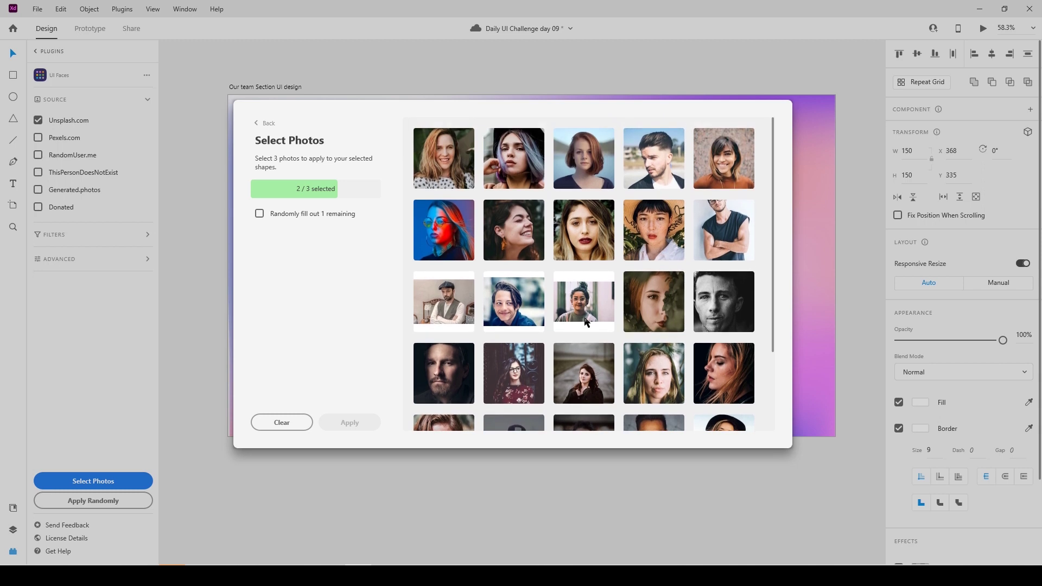
pyautogui.click(656, 163)
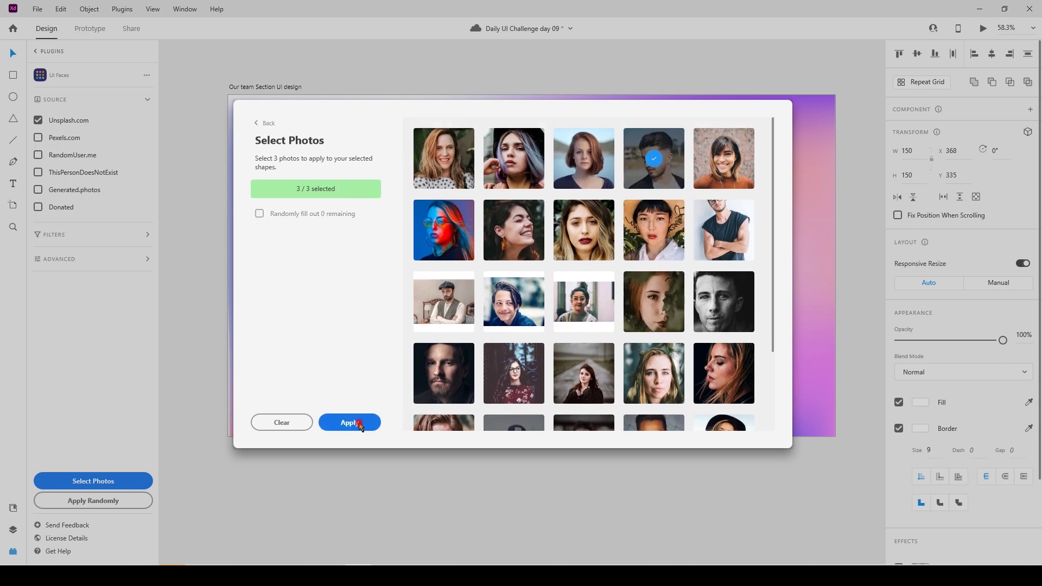
pyautogui.click(349, 422)
pyautogui.click(499, 485)
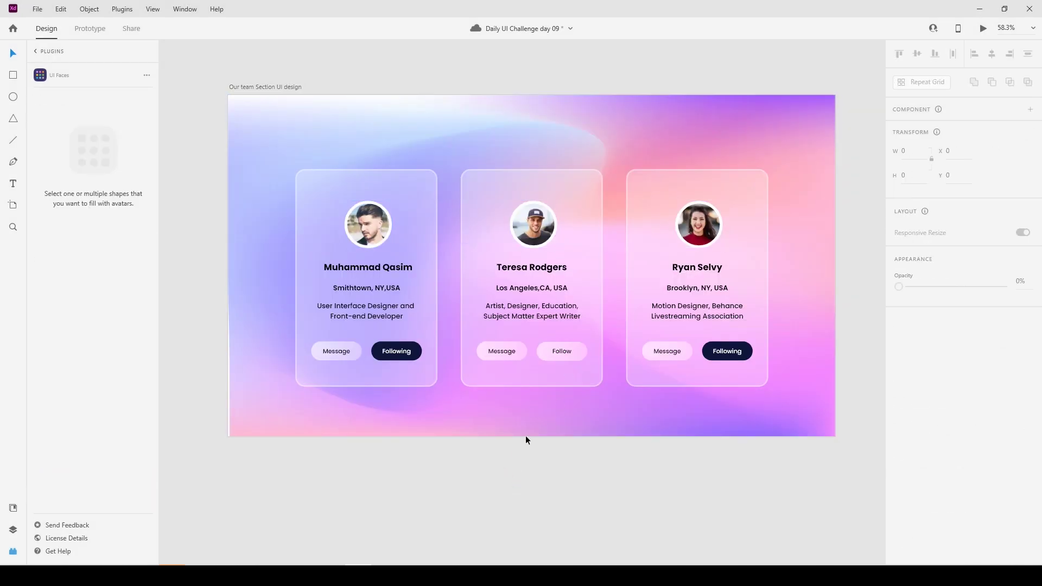
pyautogui.scroll(-3, 533, 420)
pyautogui.scroll(5, 533, 420)
pyautogui.scroll(-3, 532, 425)
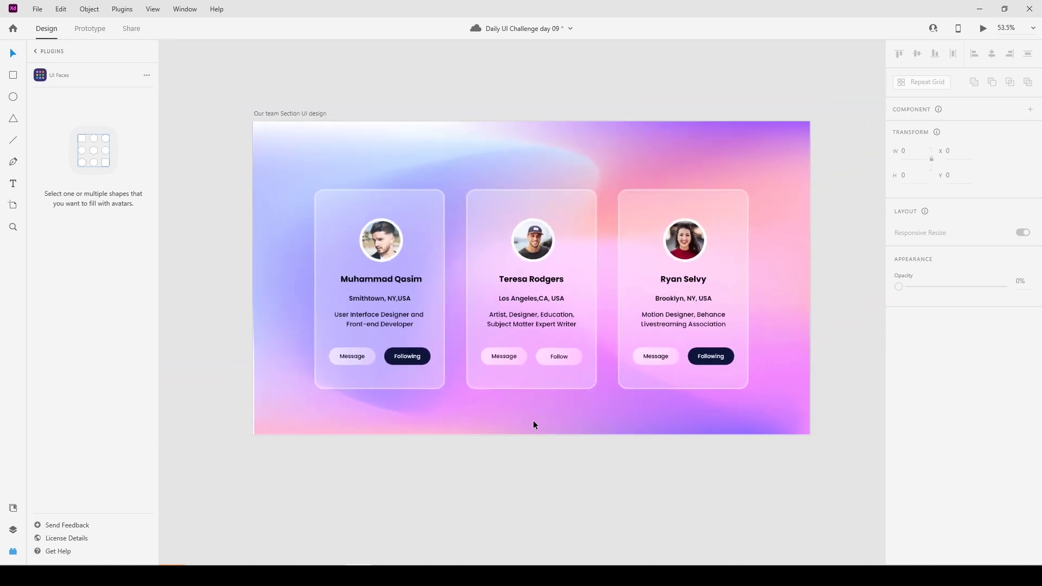
pyautogui.click(337, 162)
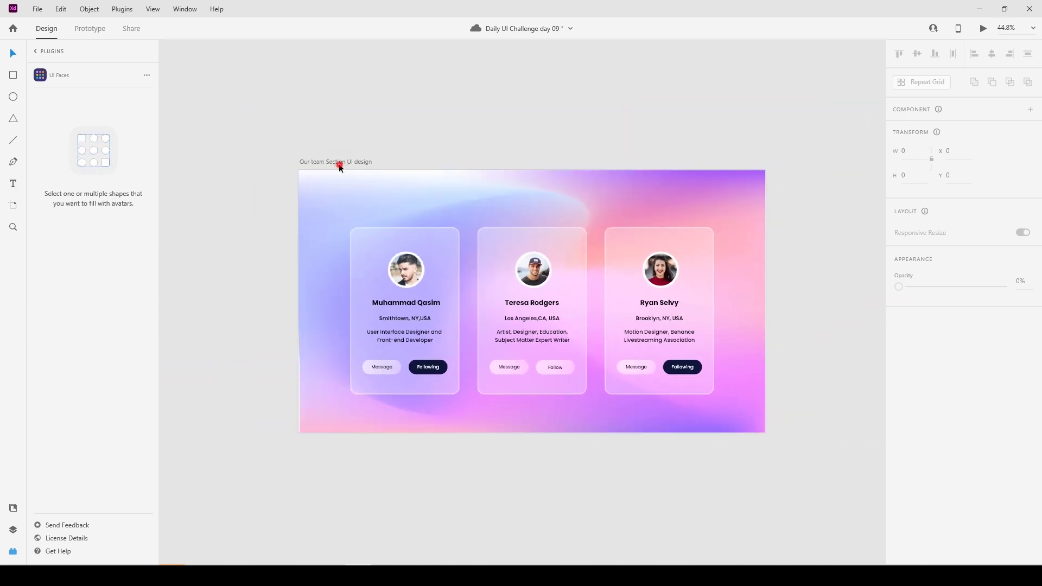
pyautogui.click(983, 30)
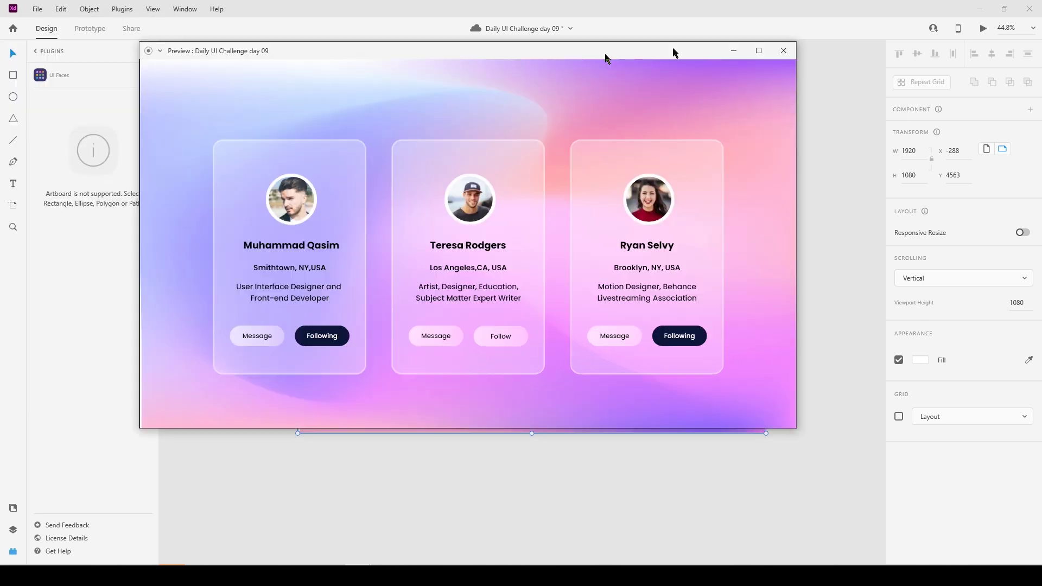
pyautogui.moveTo(605, 55); pyautogui.dragTo(679, 50)
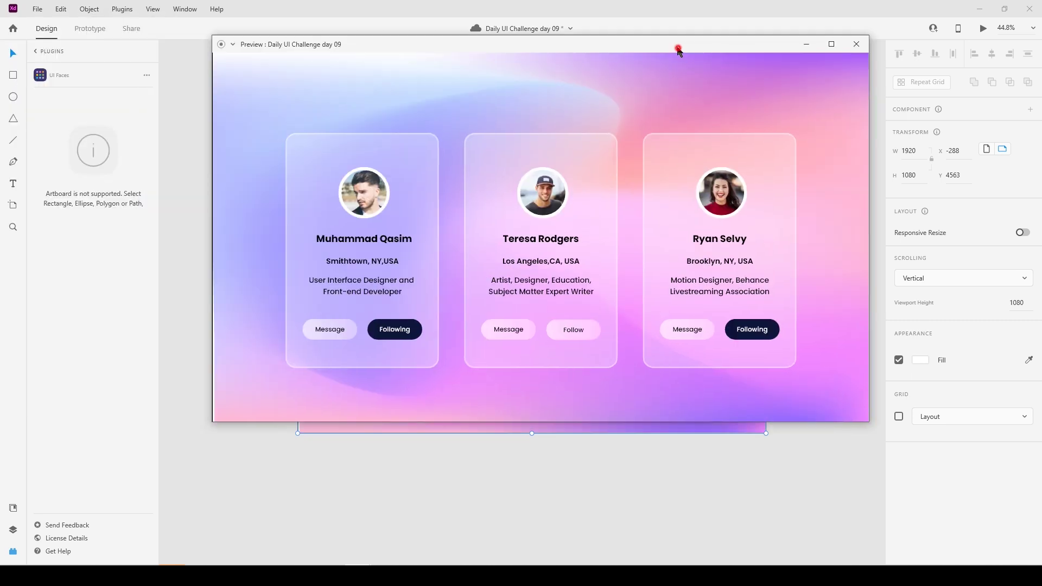
pyautogui.doubleClick(679, 50)
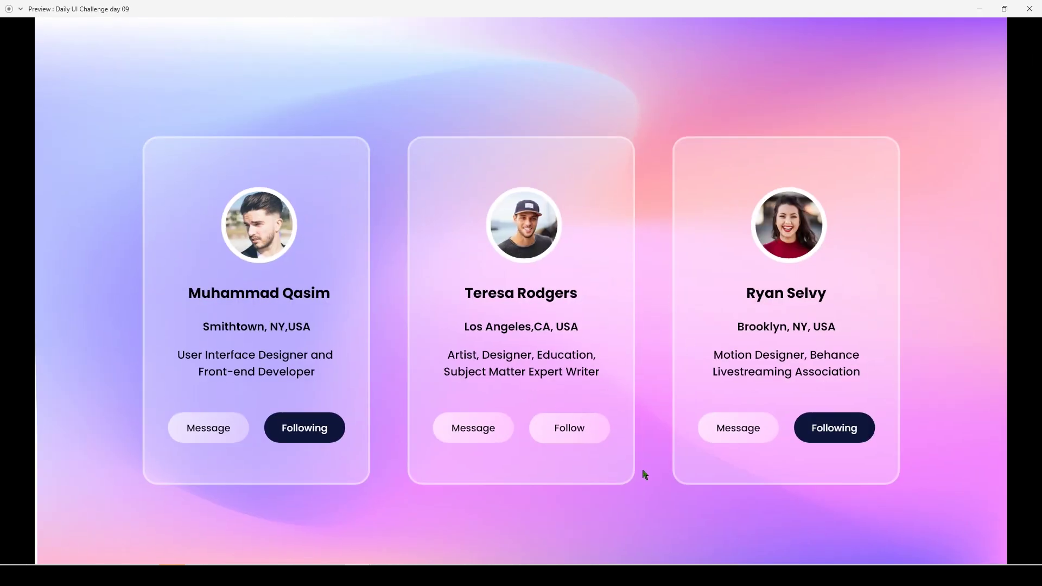
pyautogui.click(1031, 13)
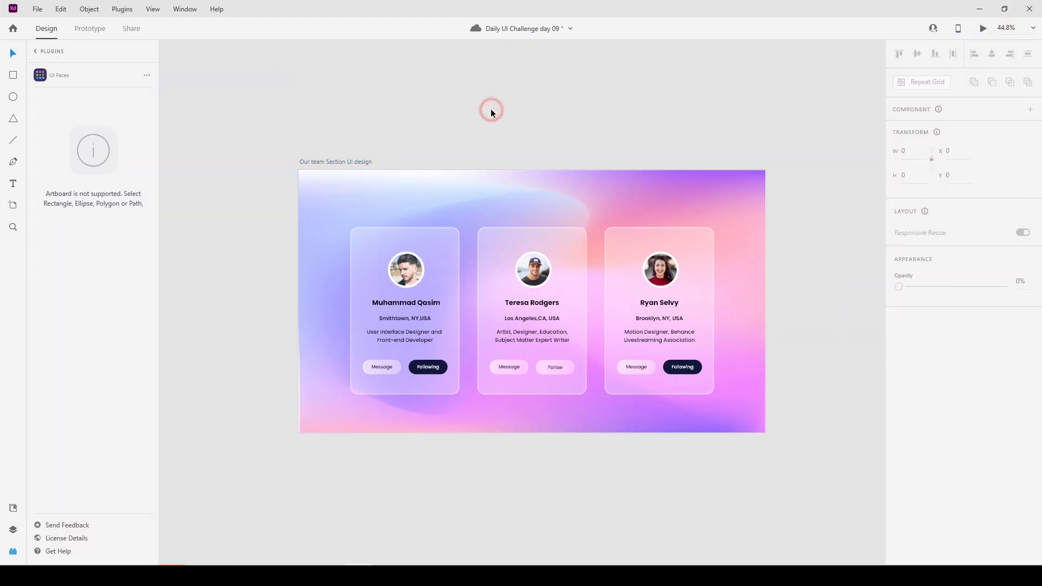